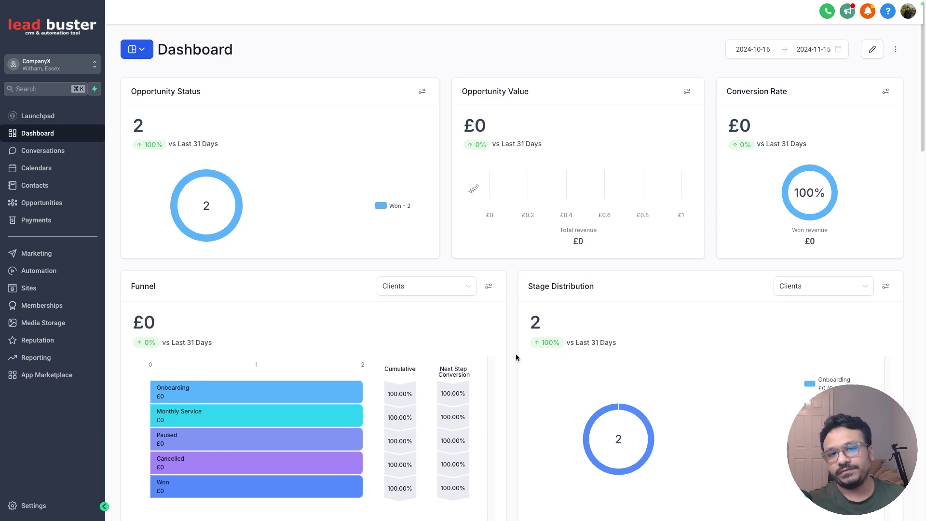
Start a new form, Form 2, from the Sites forms builder
click(61, 292)
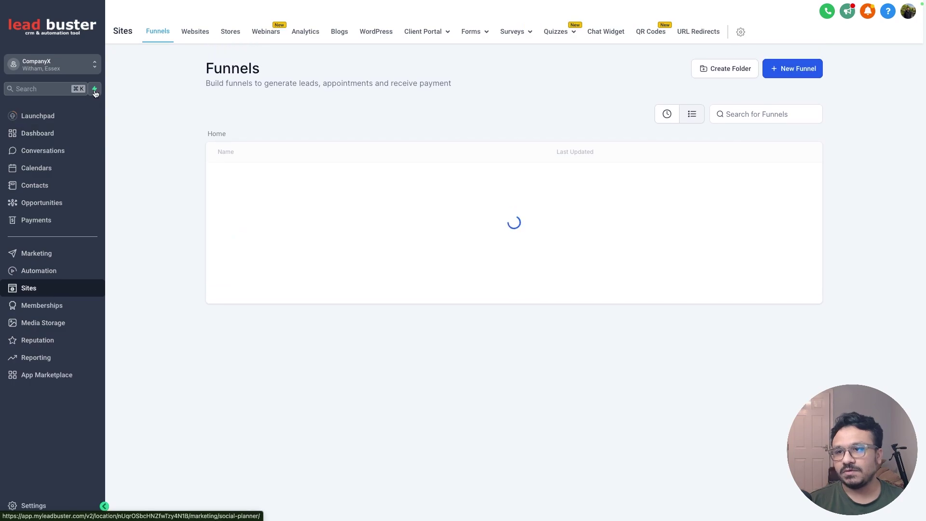
mouse_move(467, 35)
click(458, 55)
mouse_move(439, 40)
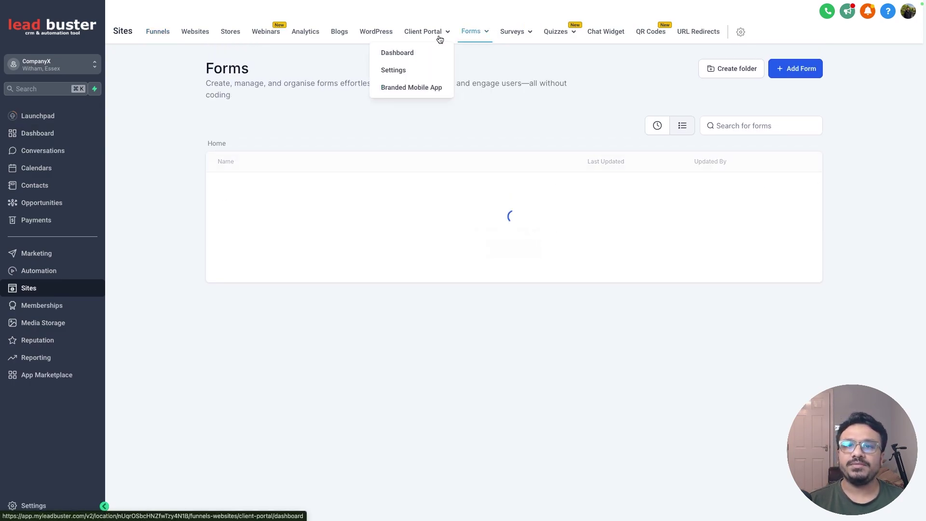
click(785, 78)
click(779, 45)
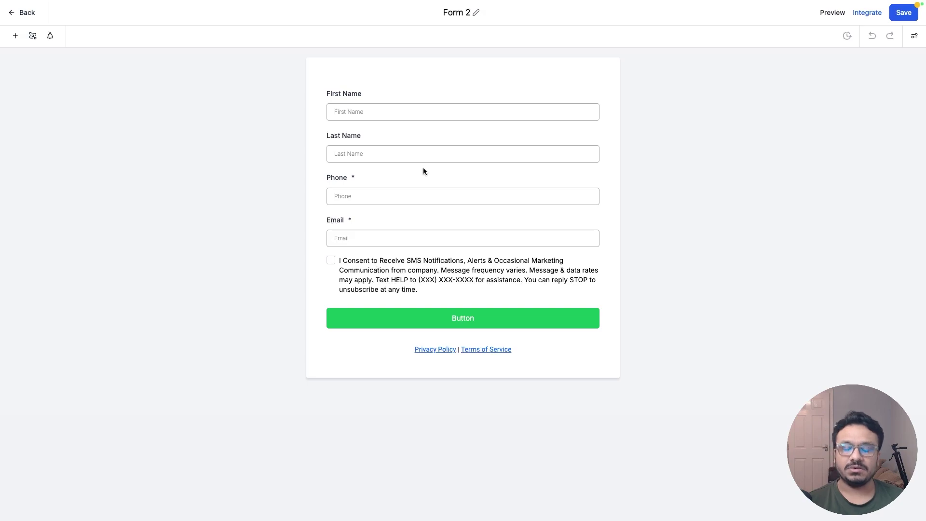
Delete the default name, phone, email, consent, button and policy-link elements
click(518, 102)
click(598, 92)
click(598, 92)
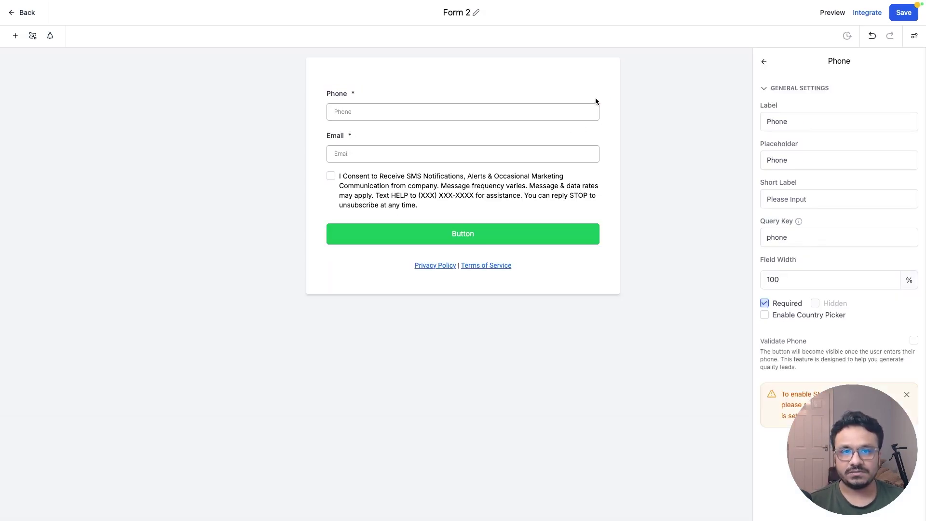
click(598, 91)
click(598, 91)
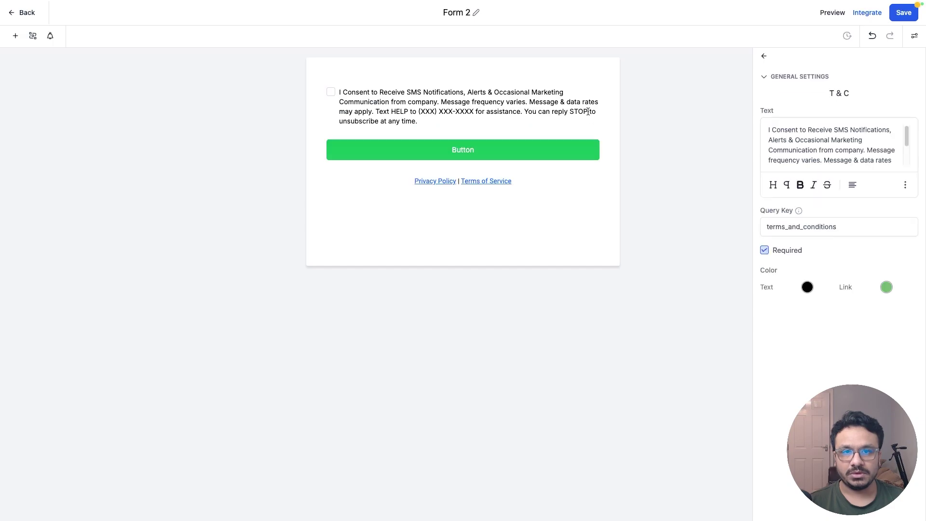
click(599, 89)
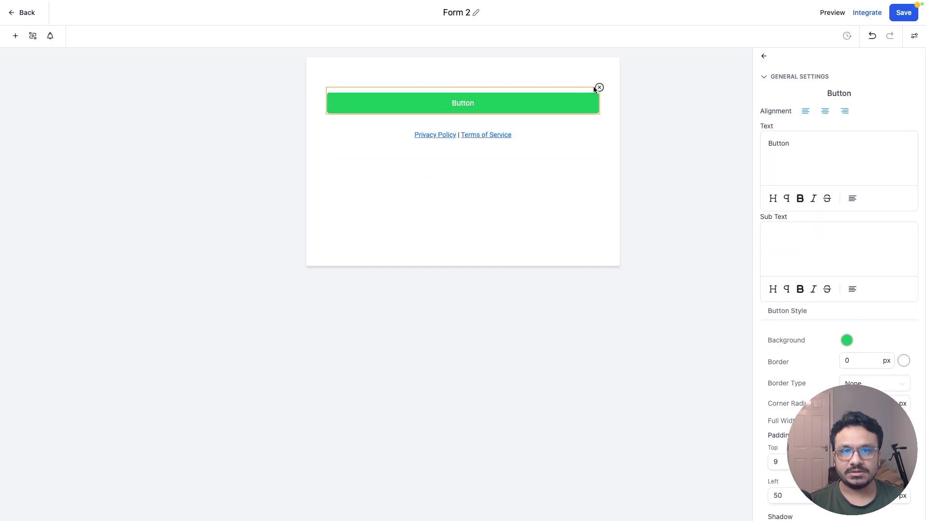
click(598, 88)
click(598, 87)
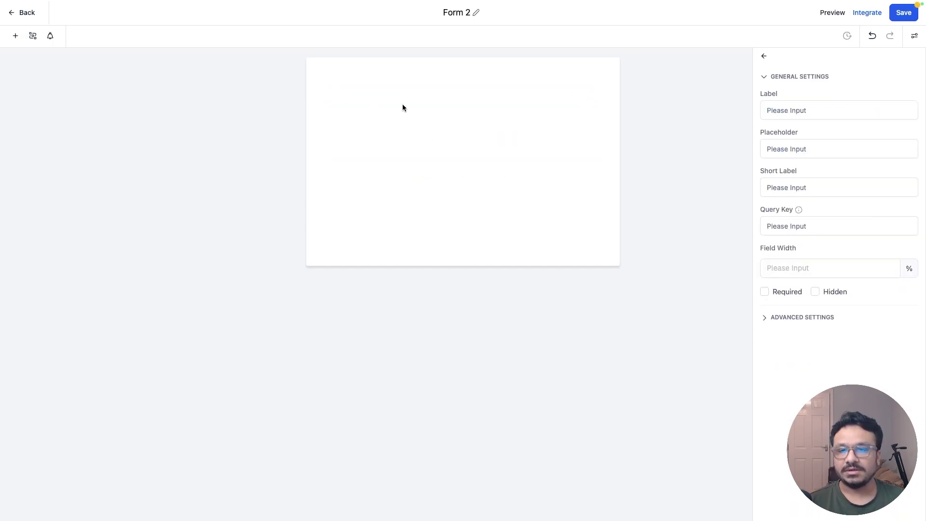
Rename the form to 'Lead Form'
click(460, 13)
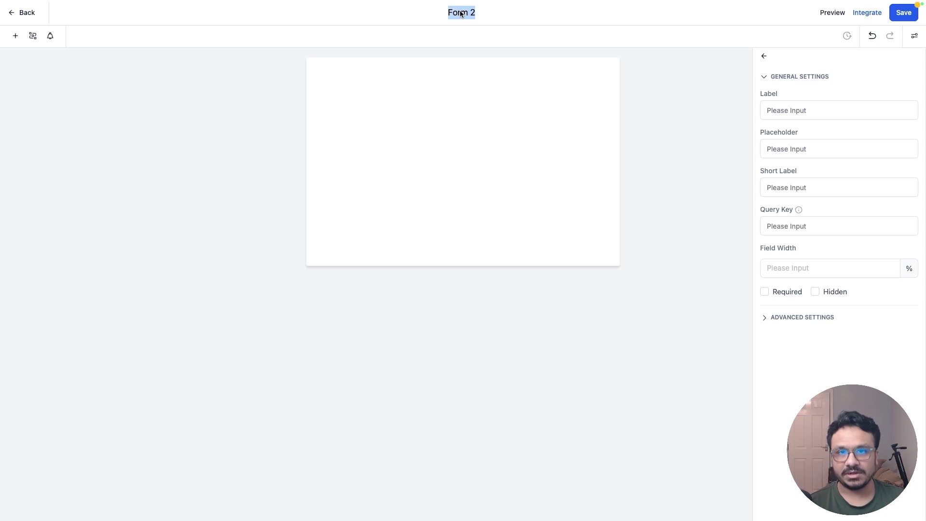
text(Lead Form)
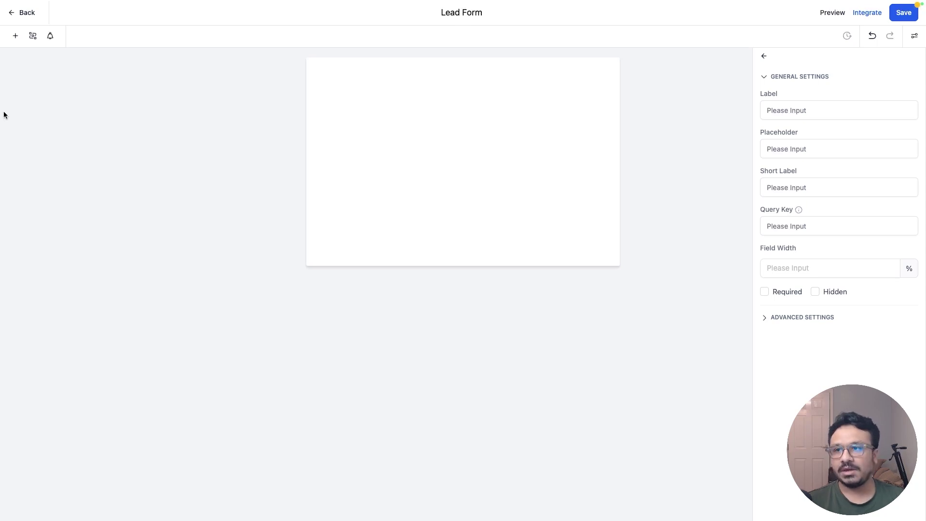
click(6, 113)
click(14, 36)
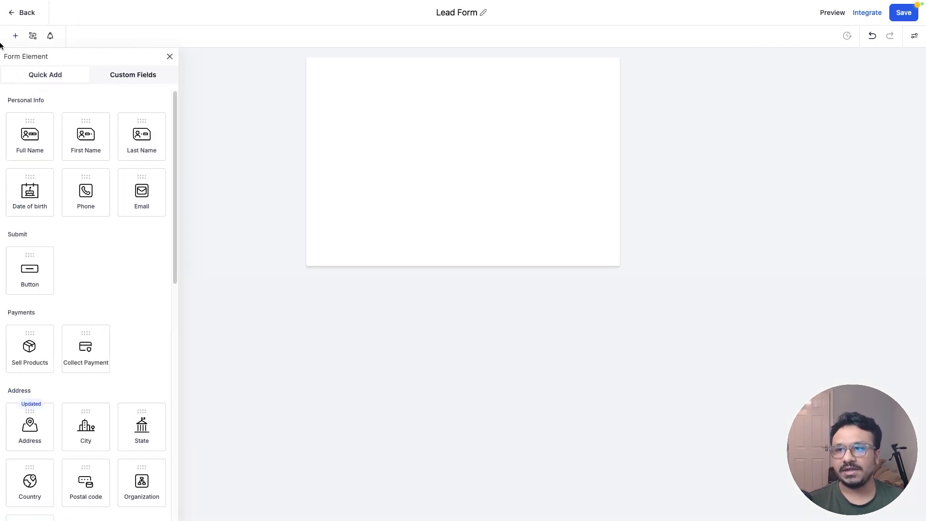
scroll(68, 238, down, 10)
scroll(68, 236, up, 10)
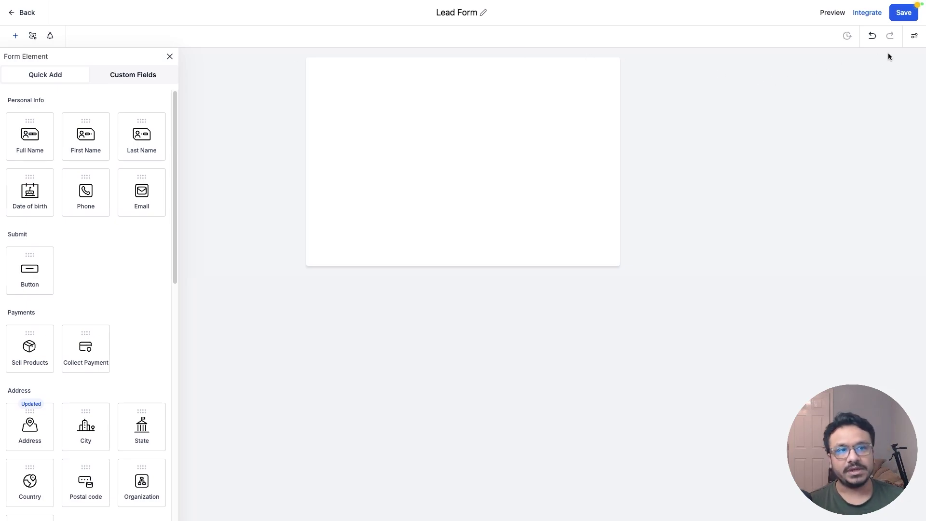
click(914, 36)
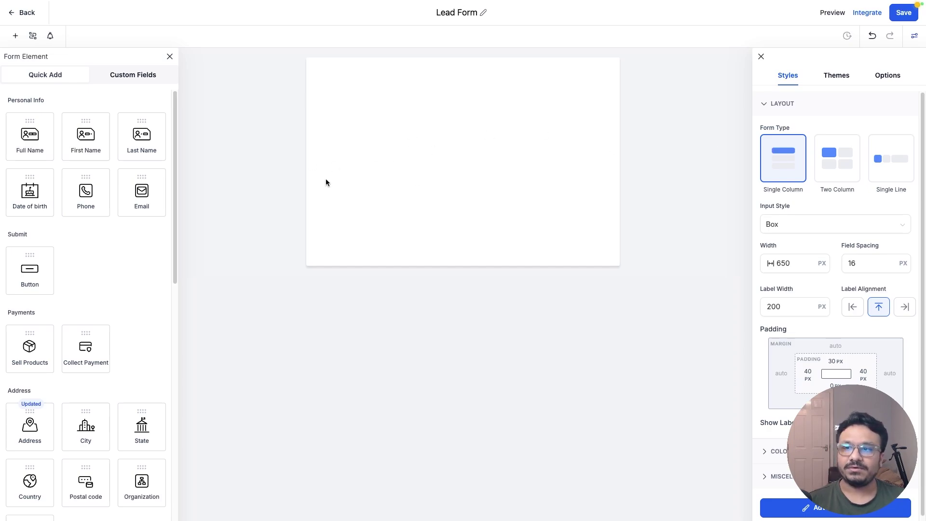
click(760, 56)
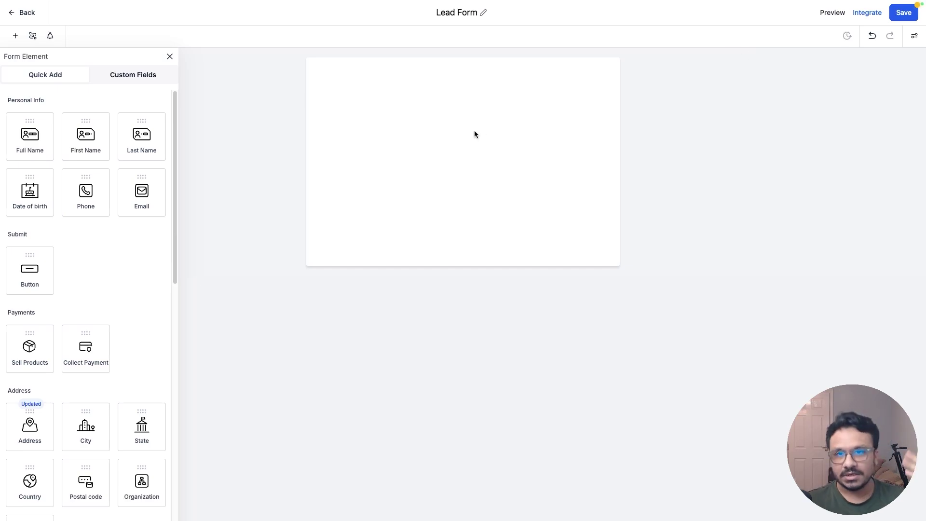
click(170, 57)
click(15, 35)
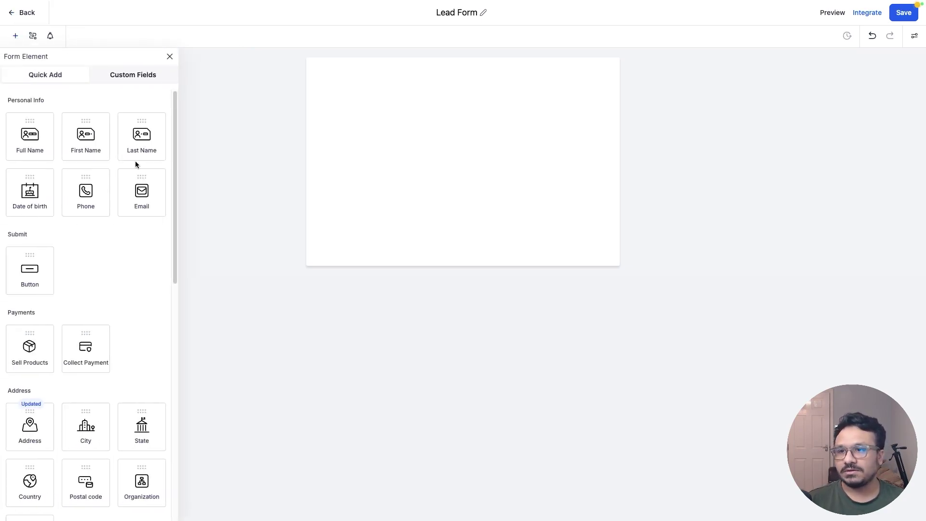
Add Full Name, Email and Phone fields to the form, in that order
drag(30, 137, 358, 106)
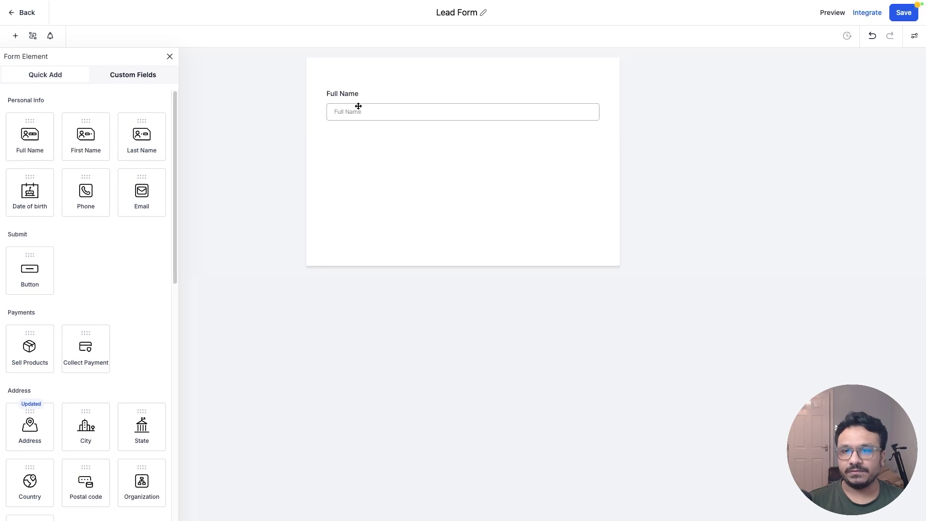
drag(141, 192, 345, 154)
drag(338, 108, 341, 154)
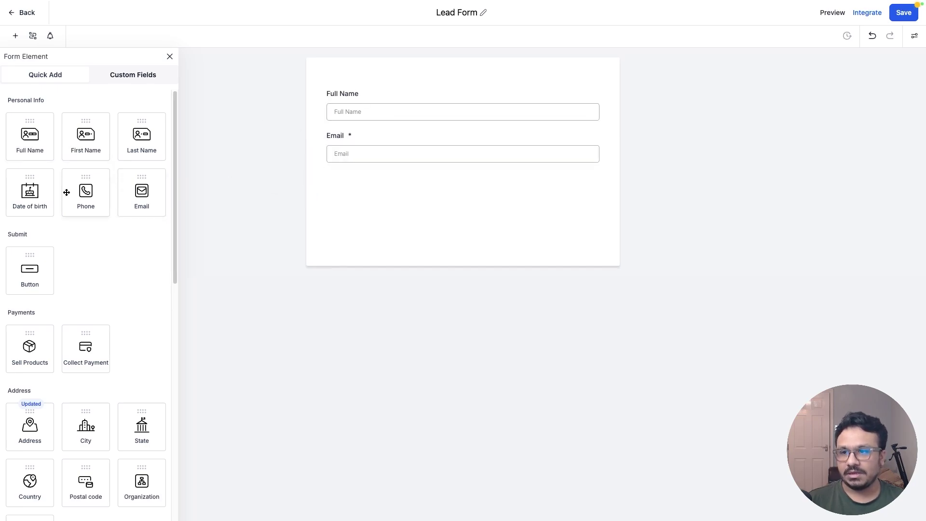
drag(66, 192, 330, 178)
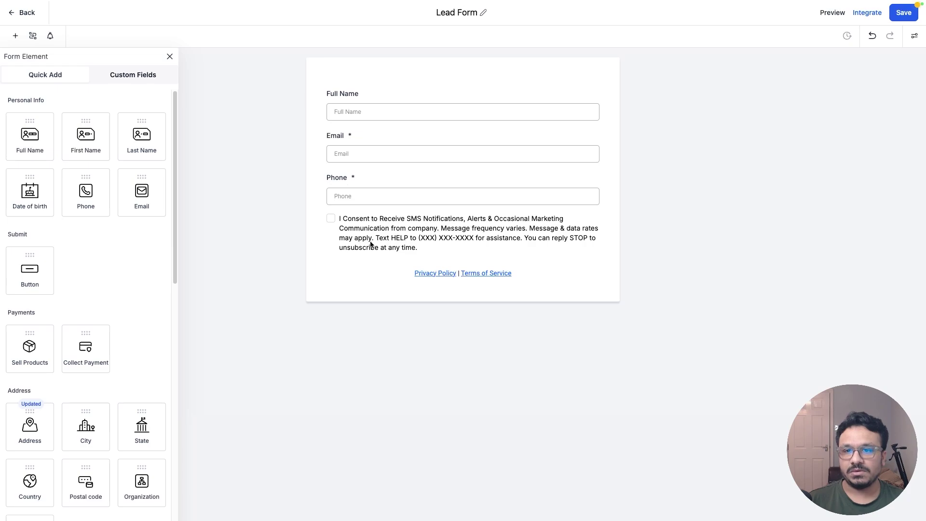
Replace the default consent and policy links with a T & C checkbox below Phone
click(408, 218)
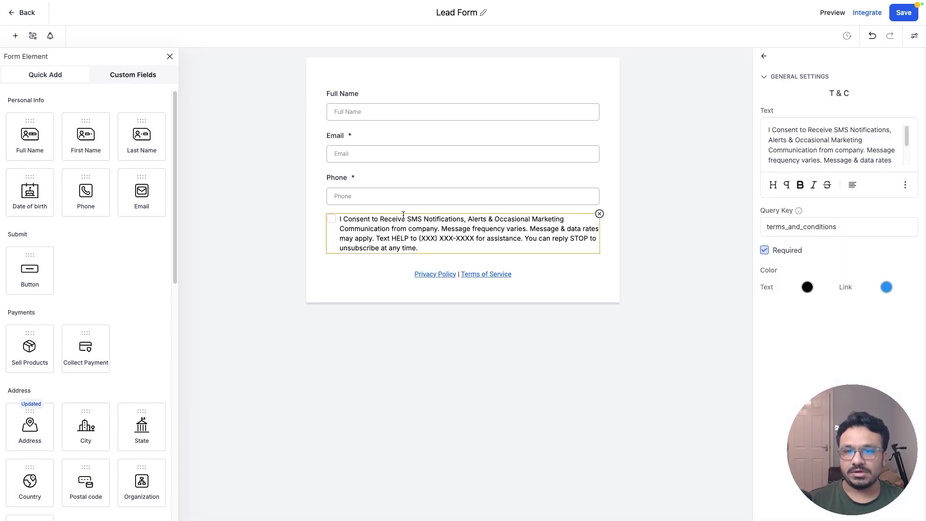
click(599, 214)
click(529, 225)
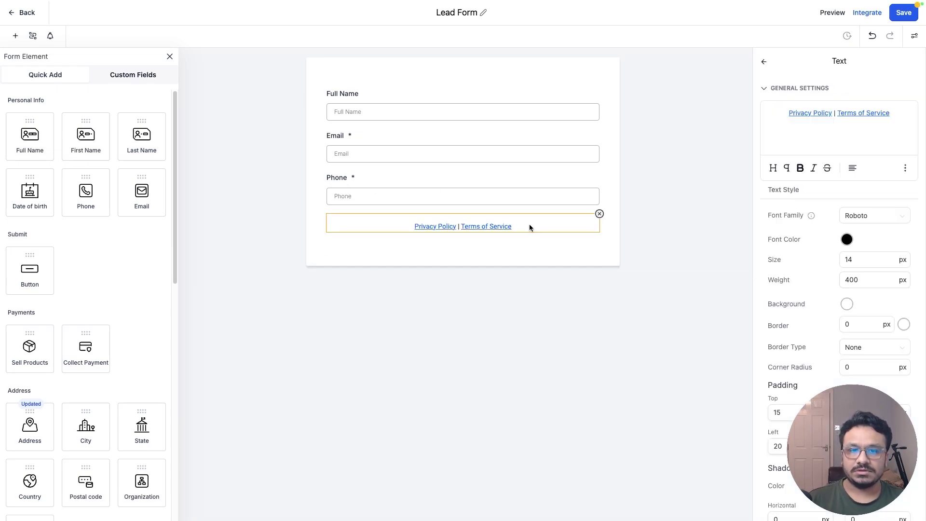
click(600, 213)
scroll(140, 233, down, 10)
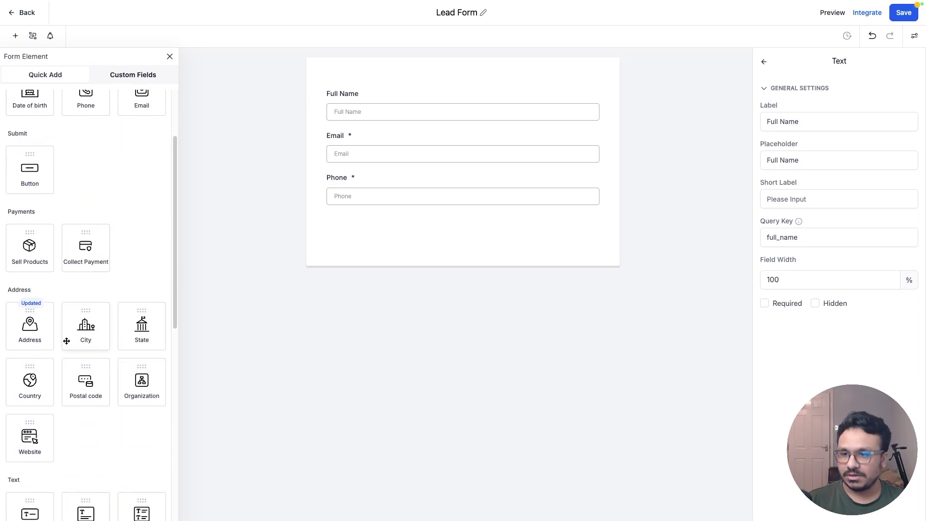
drag(91, 380, 359, 237)
drag(406, 167, 447, 223)
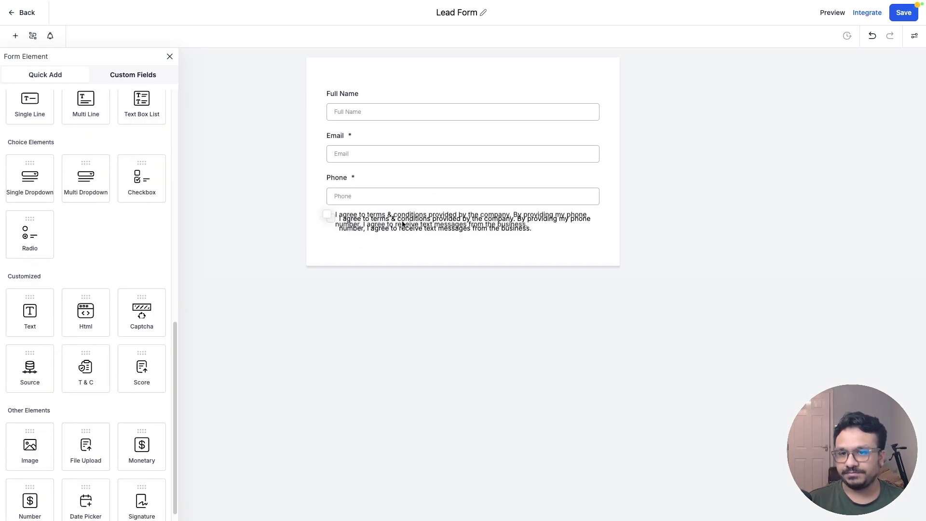
click(448, 224)
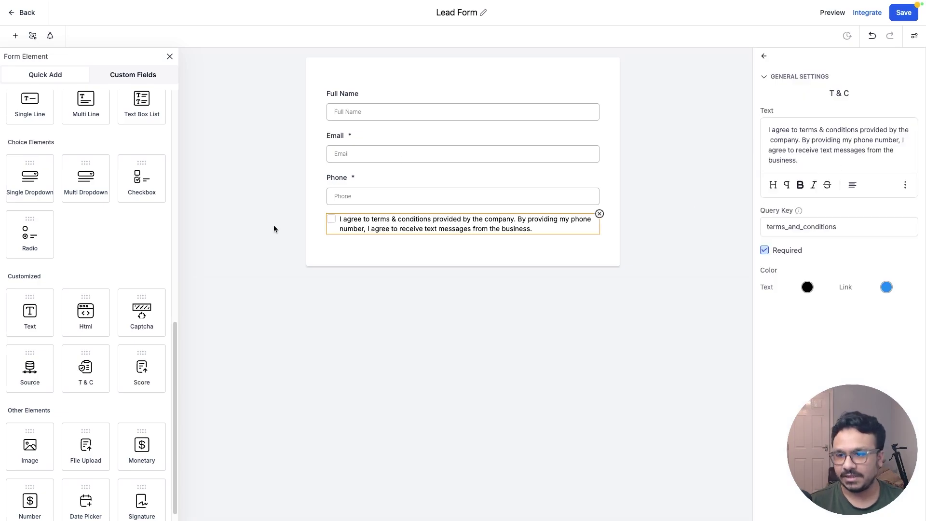
Add a green 'Button' submit button below the consent checkbox
scroll(89, 334, up, 8)
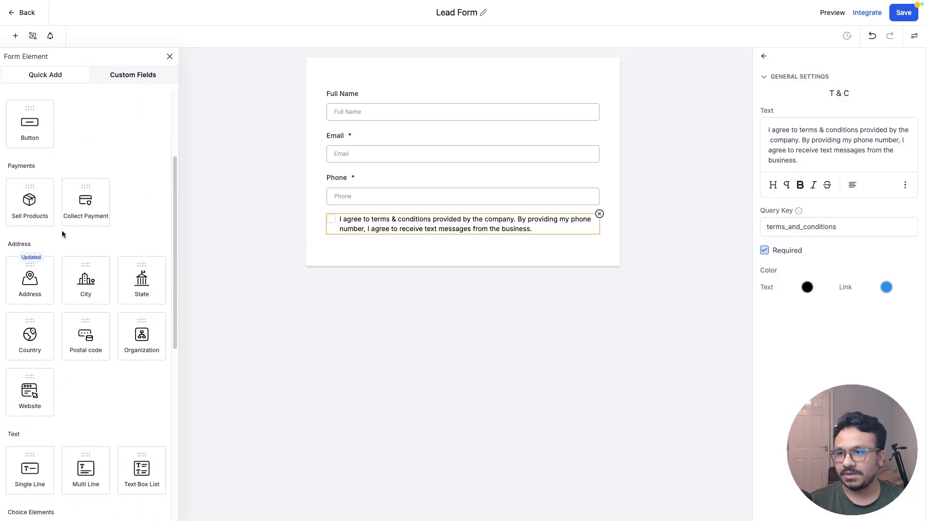
scroll(62, 231, up, 2)
drag(39, 130, 393, 290)
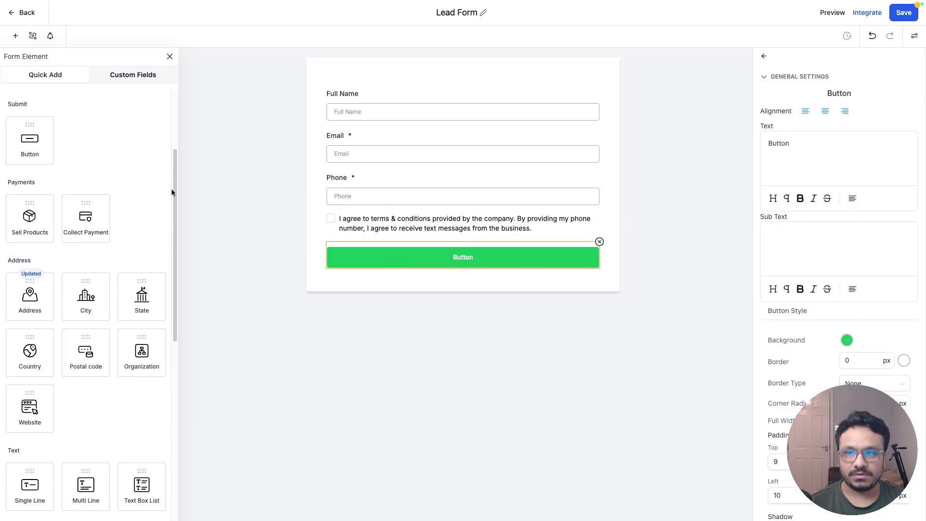
scroll(94, 261, up, 3)
scroll(93, 273, down, 8)
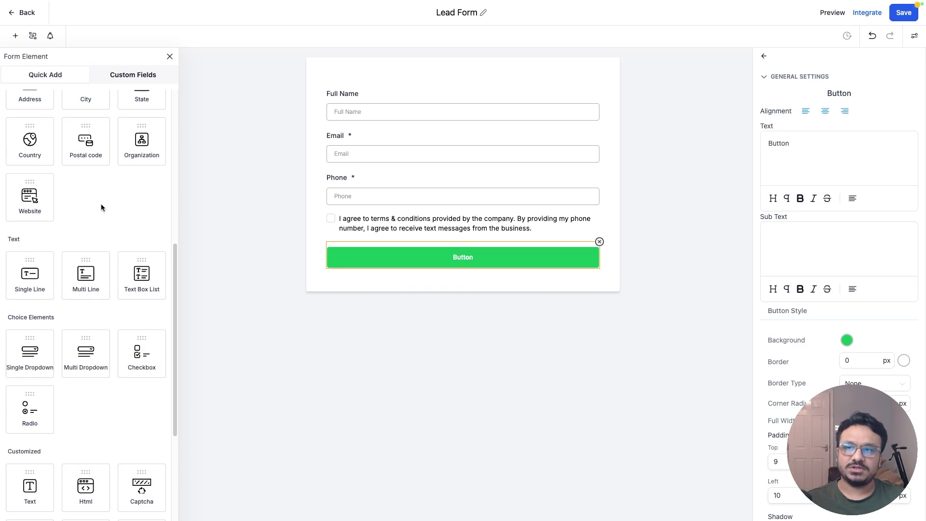
scroll(104, 199, down, 3)
scroll(131, 100, up, 10)
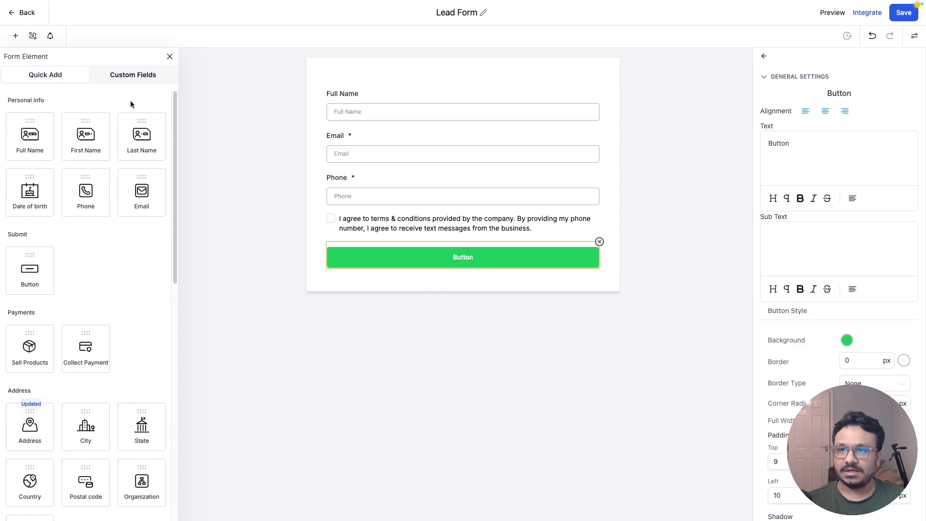
click(131, 74)
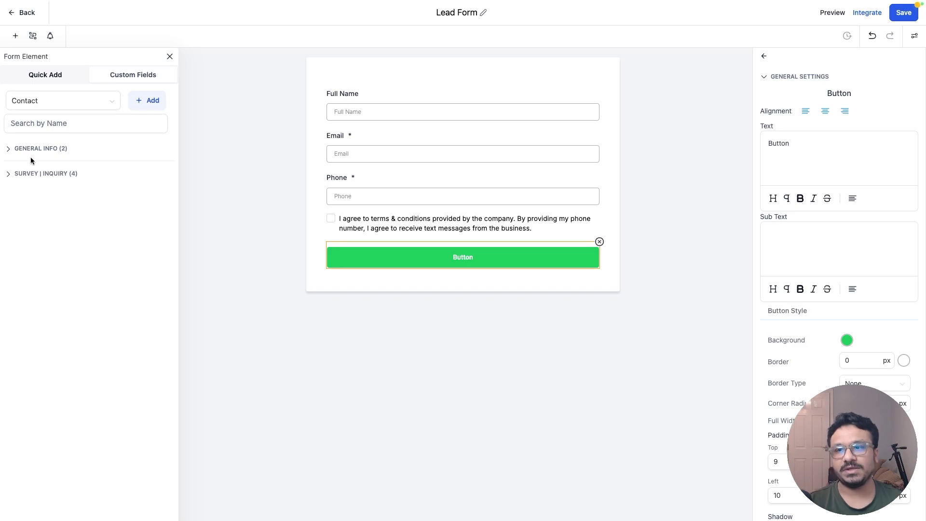
Begin a new Radio Select custom field and move on to its setup details
click(136, 99)
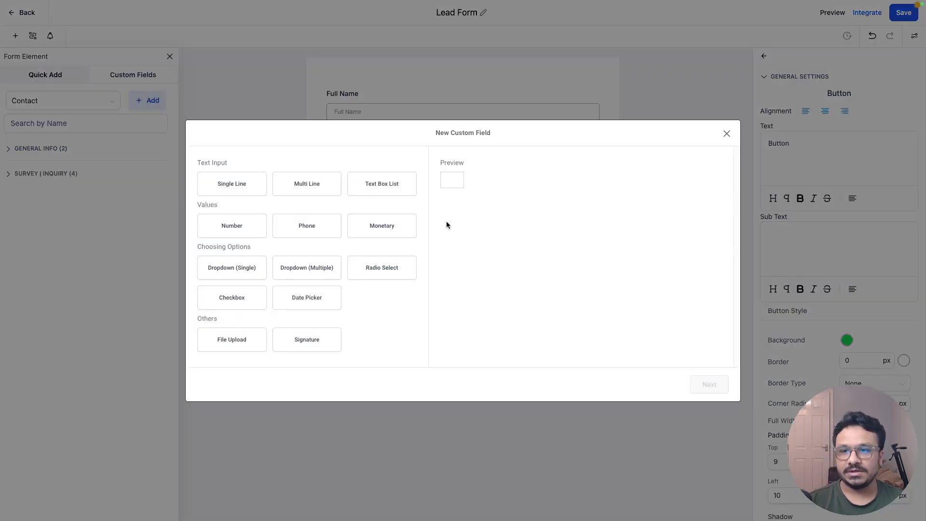
click(726, 133)
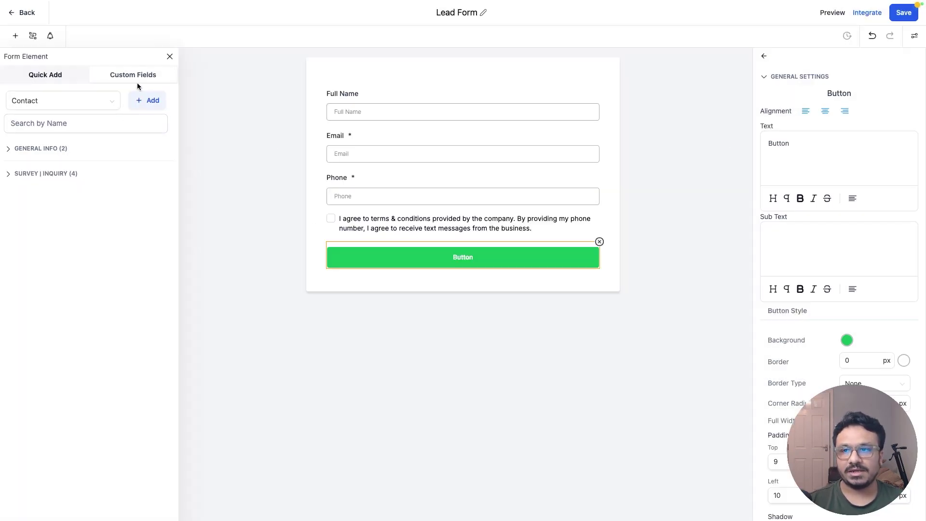
click(148, 103)
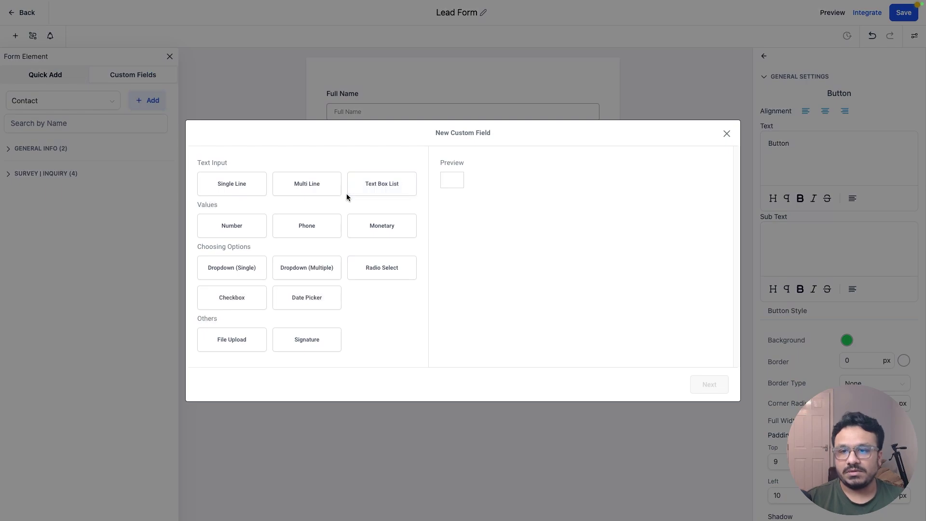
click(247, 193)
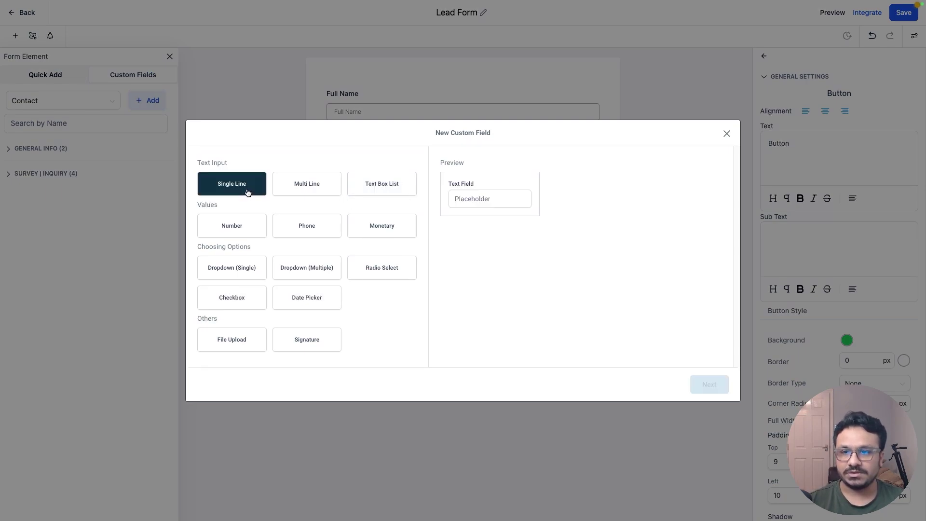
click(381, 267)
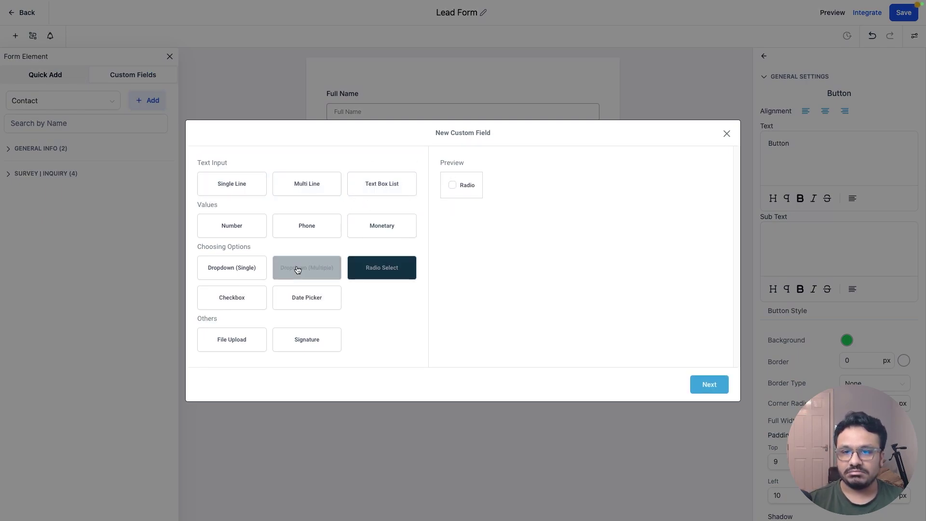
click(707, 386)
click(324, 210)
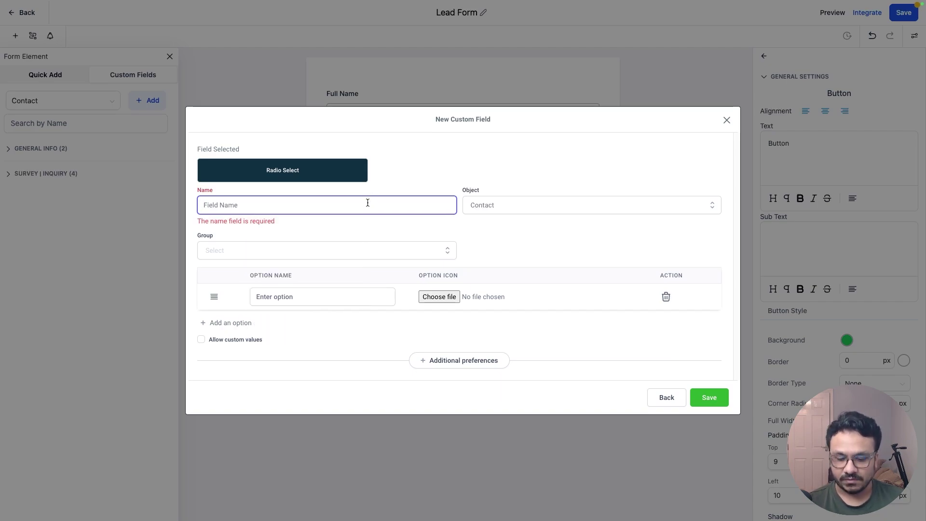
Name the custom field 'What Type Of Case Do You Have?'
text(What Type Of )
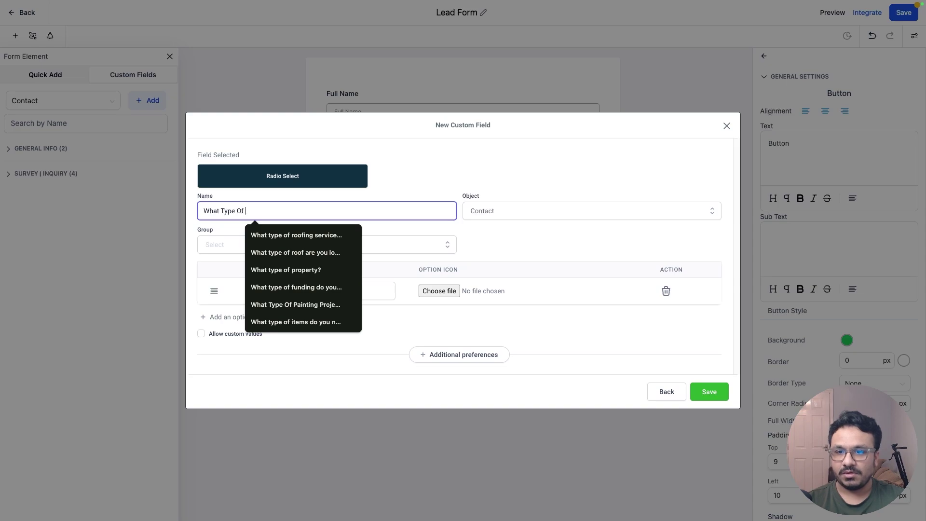
text(Service Are You)
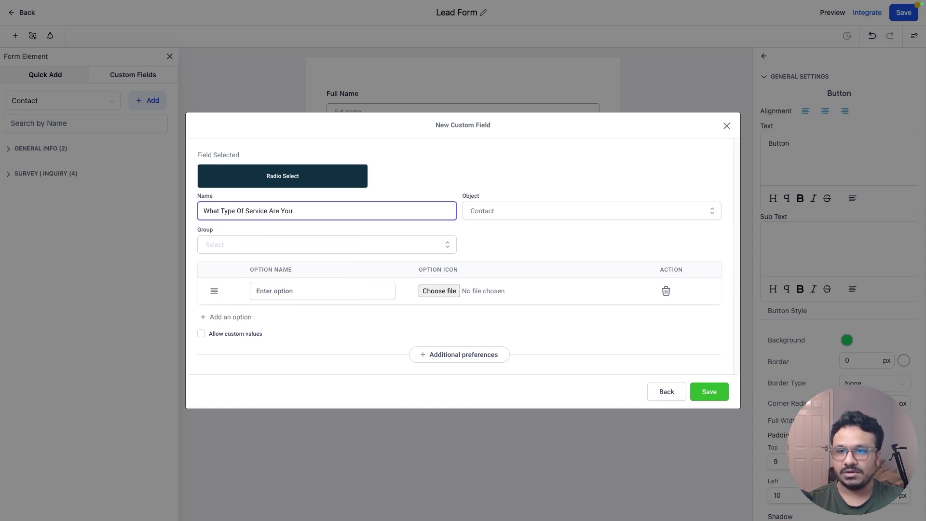
text( Looking For?)
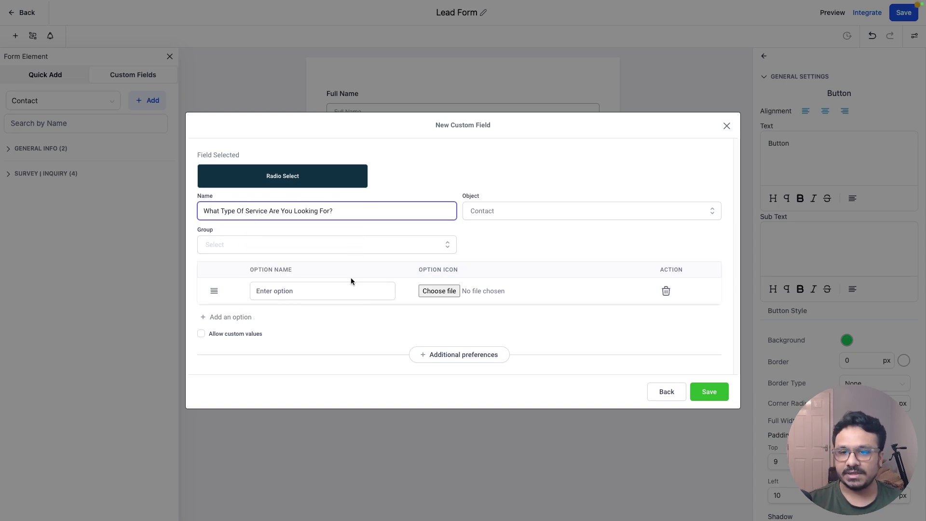
double_click(256, 211)
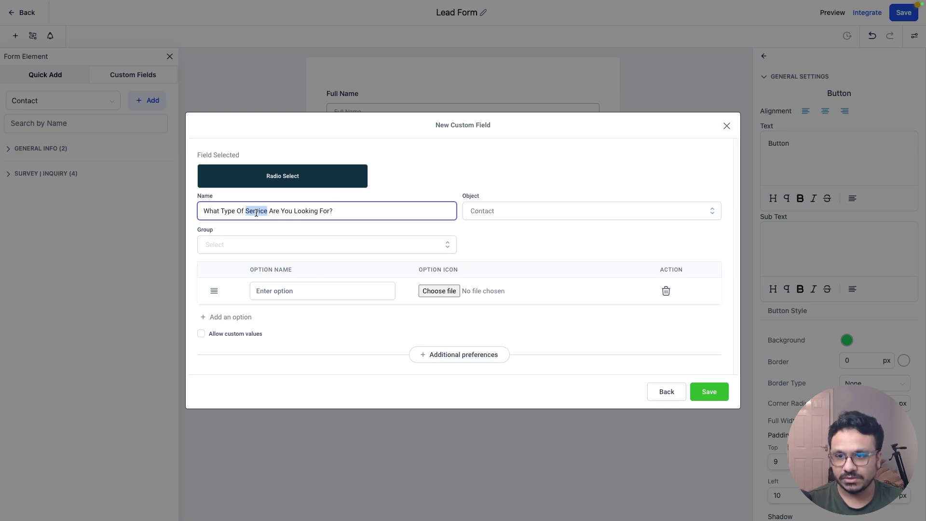
key(BackSpace)
text(Case)
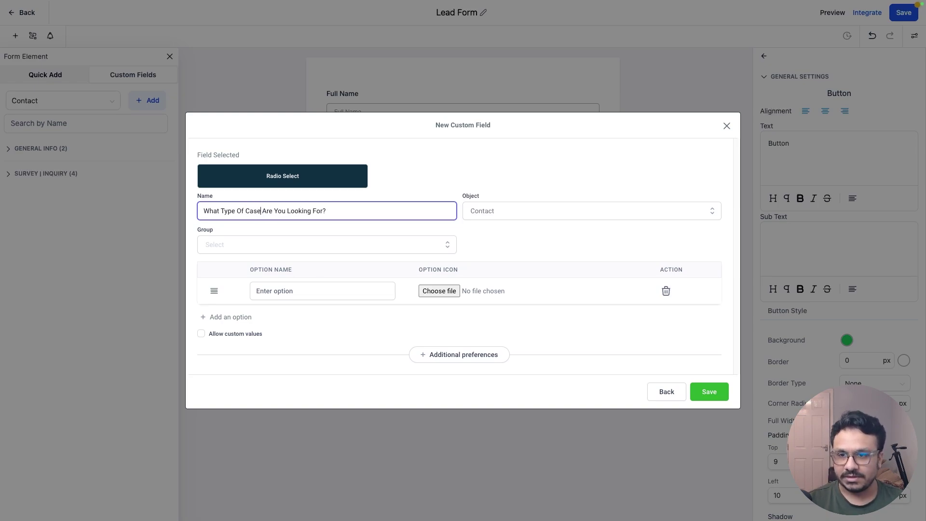
key(shift+End)
text(Do You Have?)
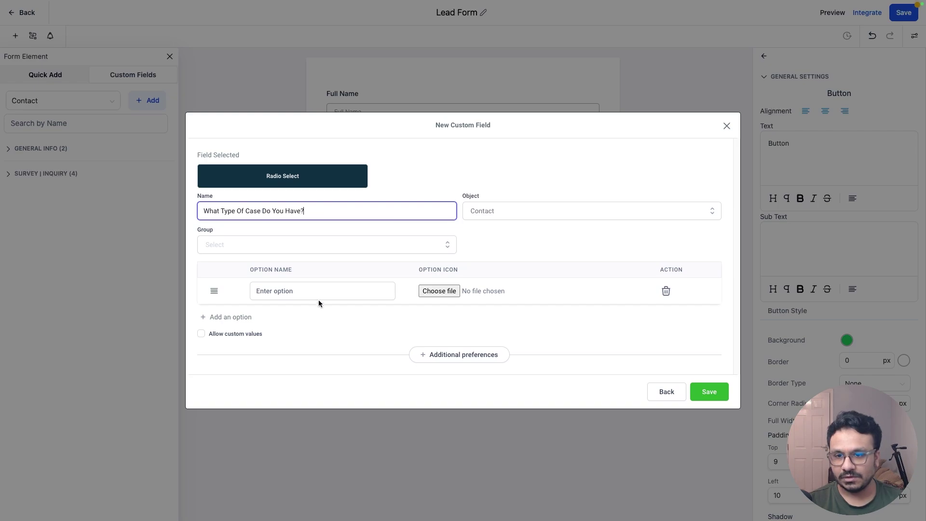
Add the options Personal Injury, DUI, Family Law and Others
click(317, 290)
text(Personal)
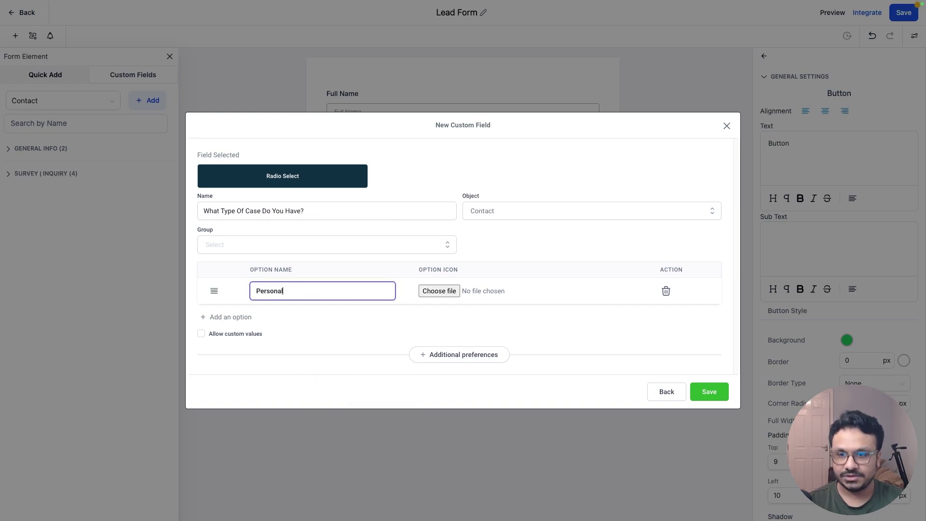
text( Injury)
click(248, 317)
text(D)
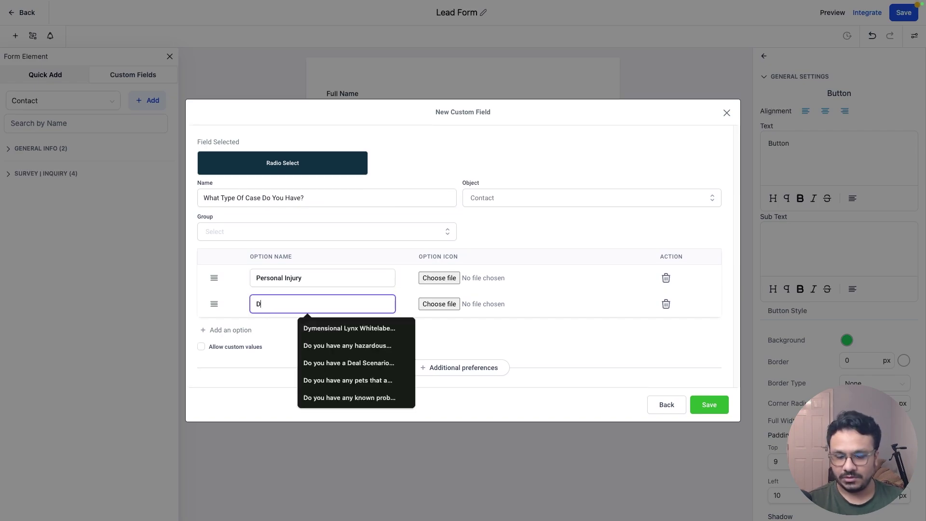
text(UI)
click(215, 329)
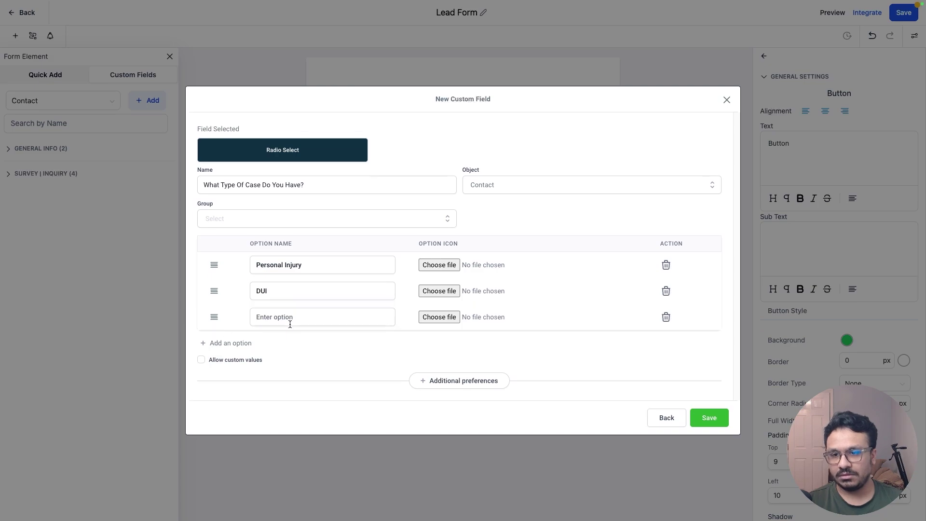
click(290, 322)
text(Family Law)
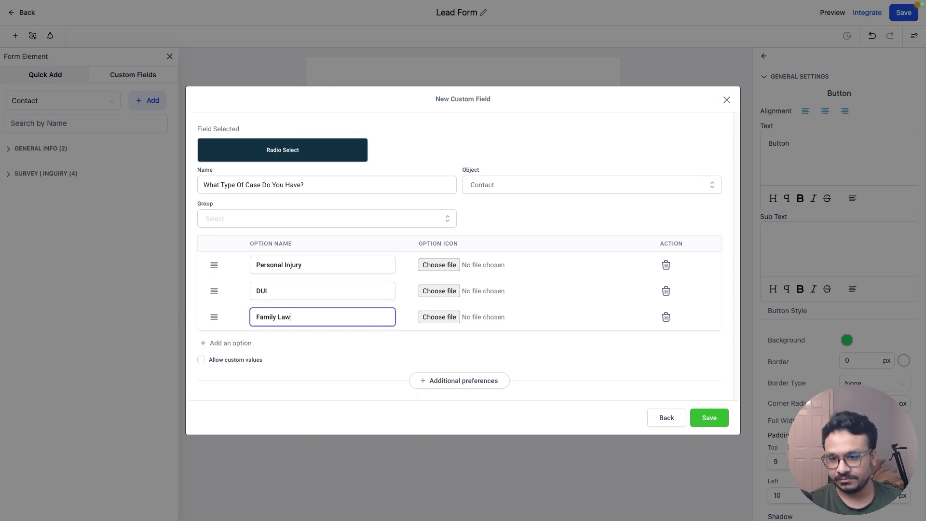
click(230, 342)
text(Others)
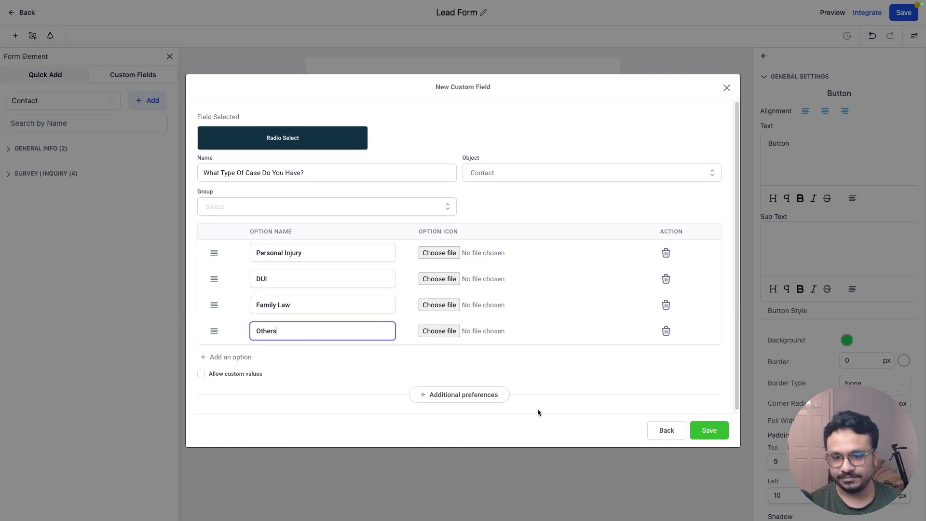
Put the field in the General Info group, save it, and expand General Info
click(696, 430)
click(319, 212)
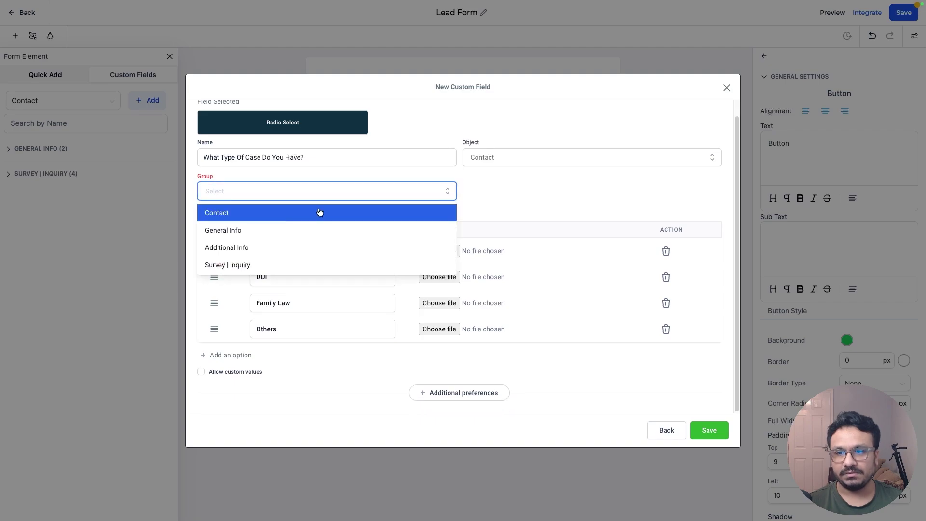
click(264, 230)
click(709, 430)
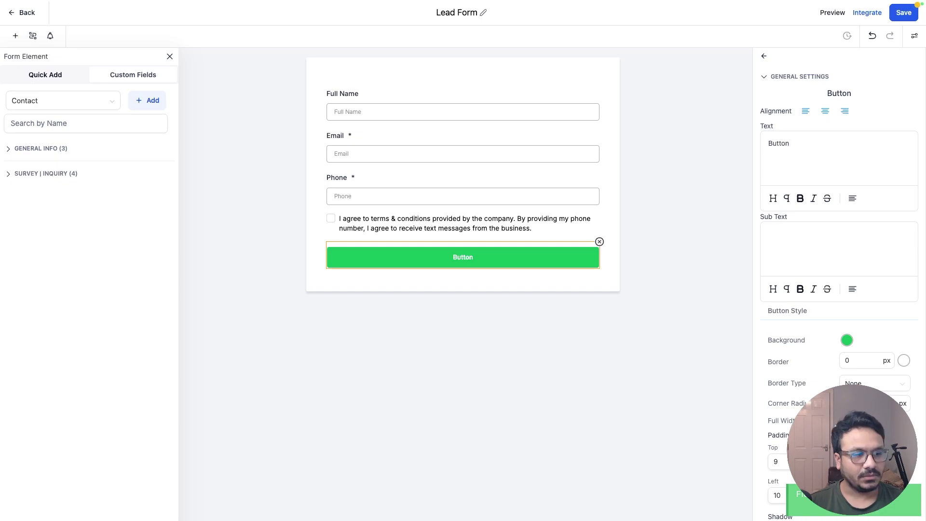
click(9, 150)
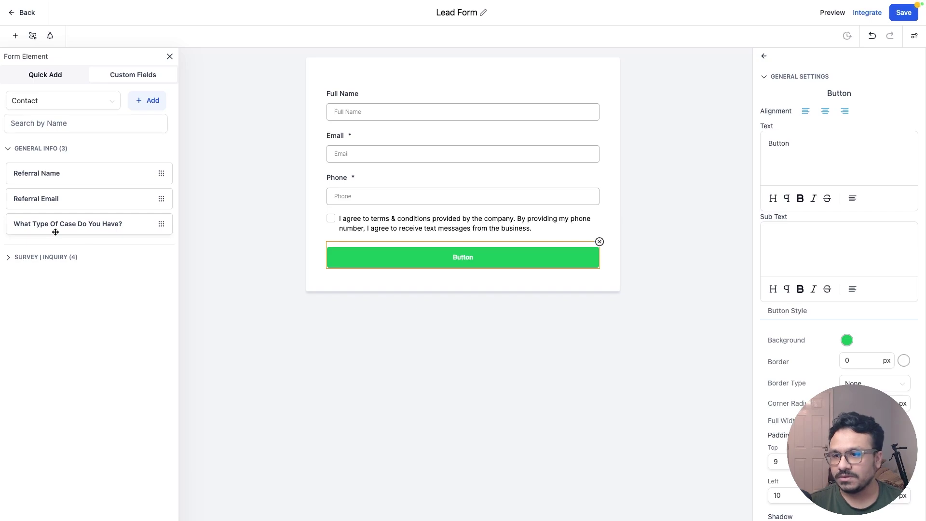
Place the case-type radio question above the consent checkbox and save the form
drag(57, 226, 383, 224)
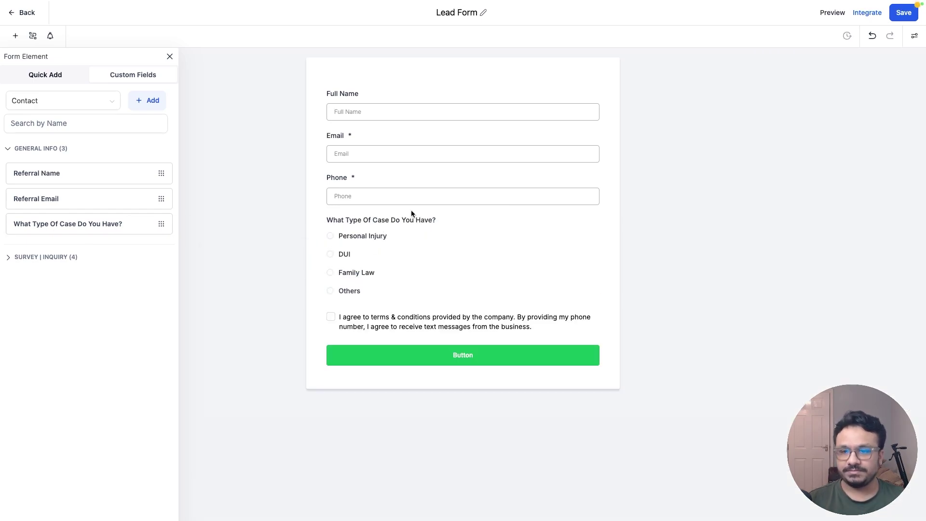
click(892, 18)
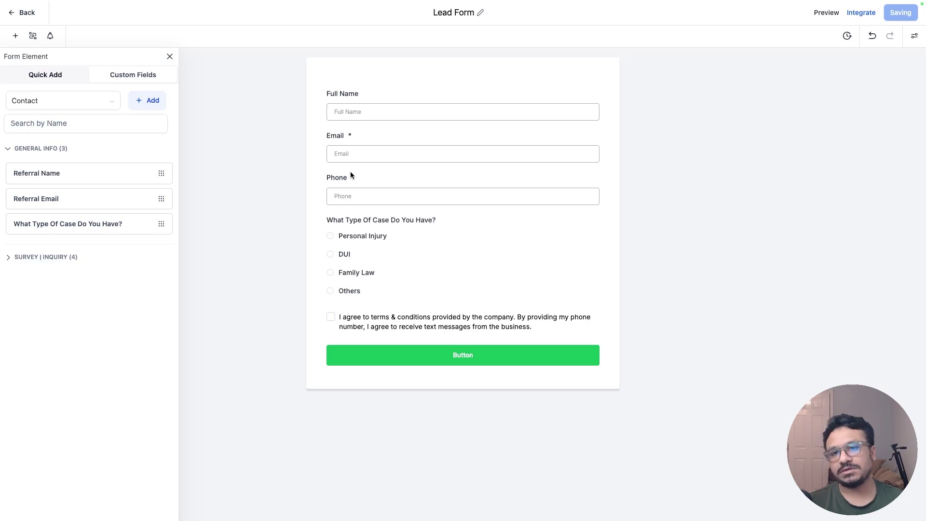
click(912, 42)
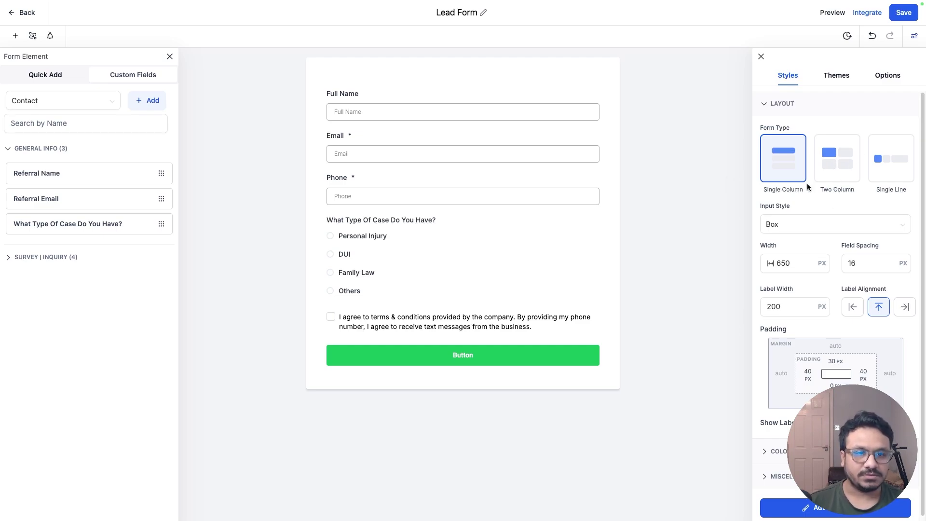
click(837, 173)
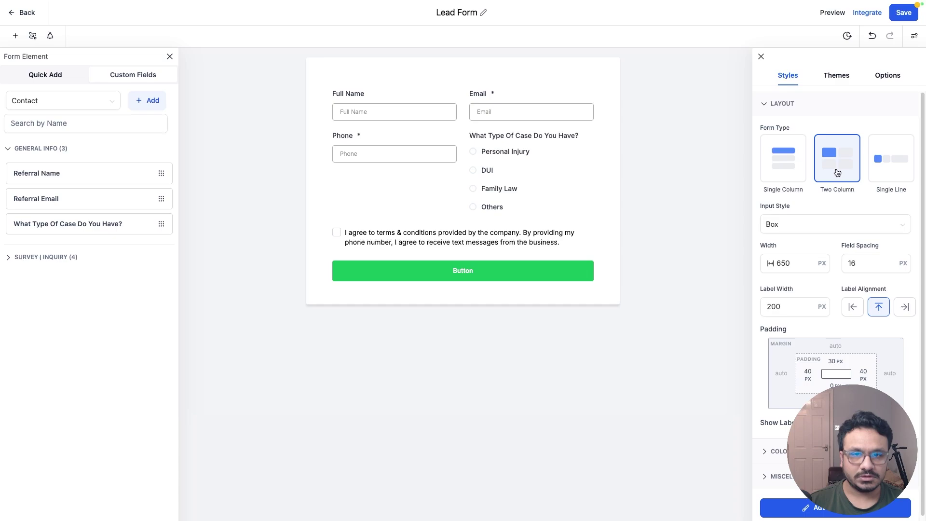
click(881, 174)
click(791, 163)
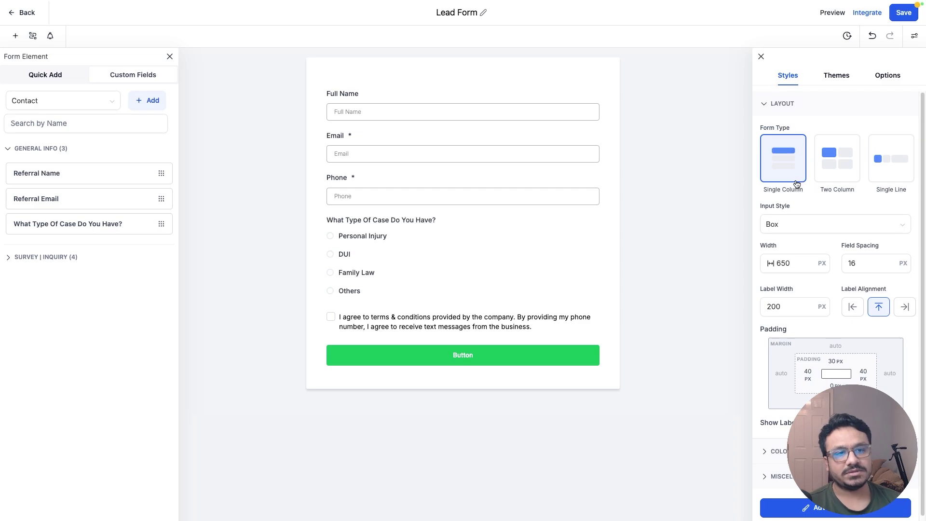
click(797, 232)
click(803, 264)
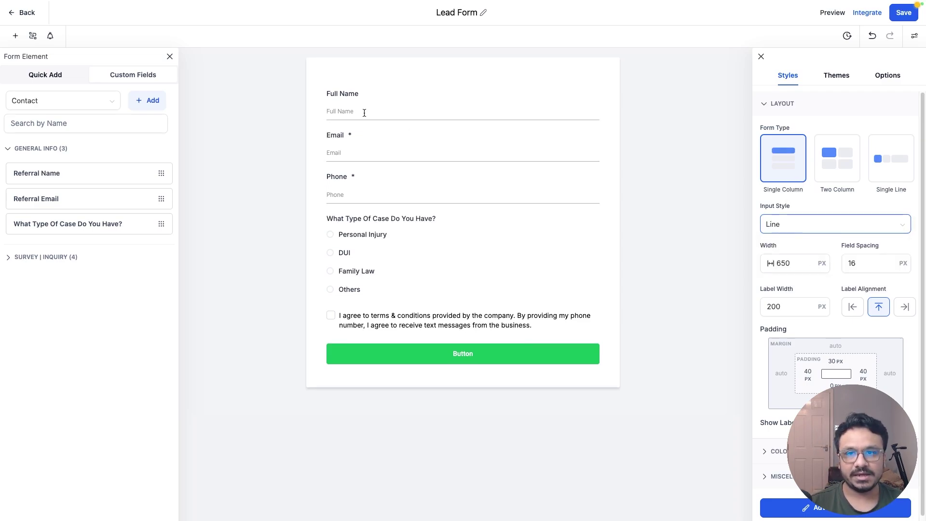
click(792, 223)
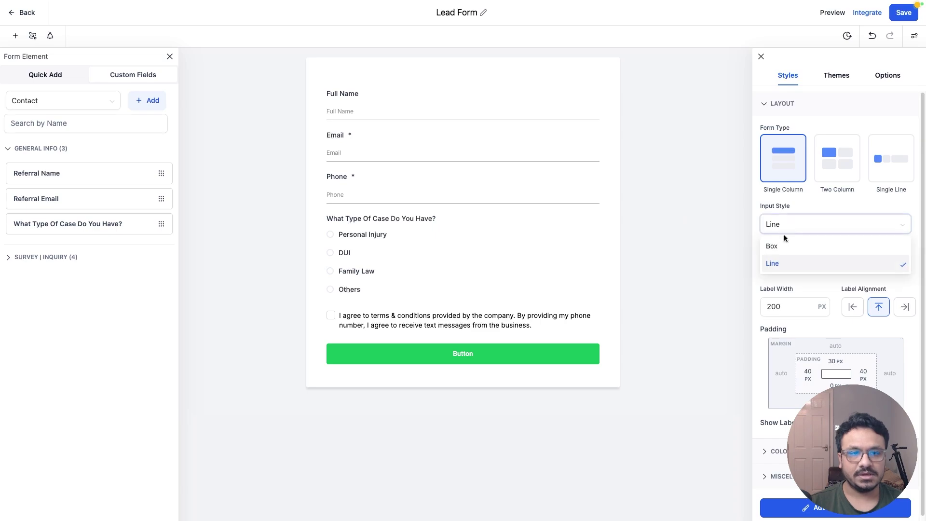
click(787, 244)
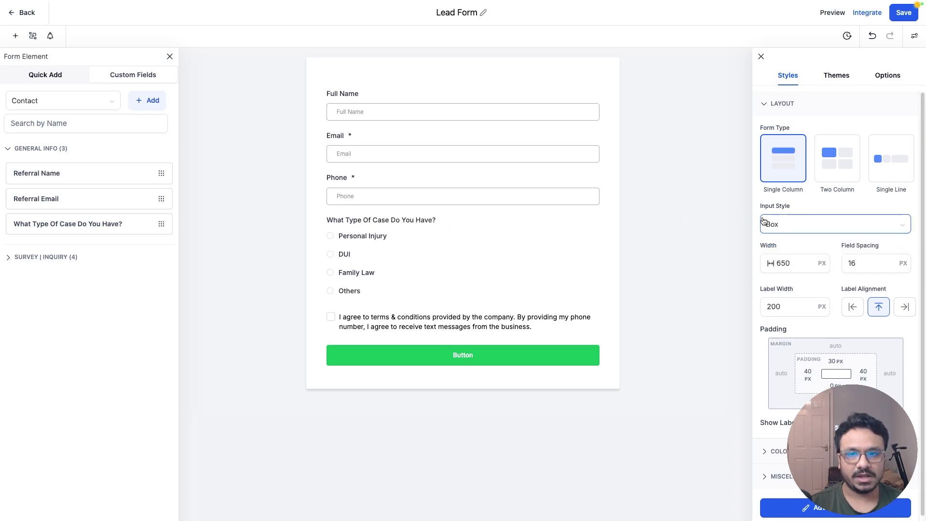
Set the form width to 750 px, keeping field spacing 16 and label width 200
click(779, 263)
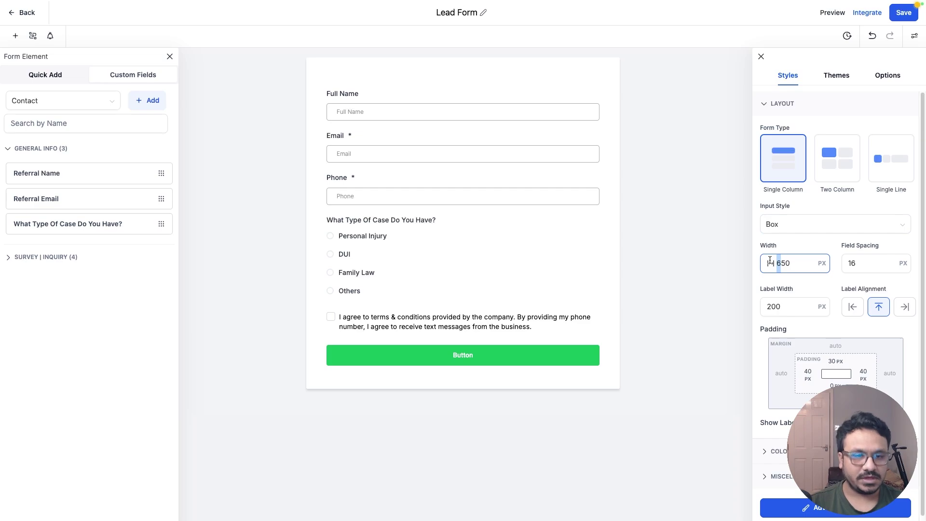
text(7)
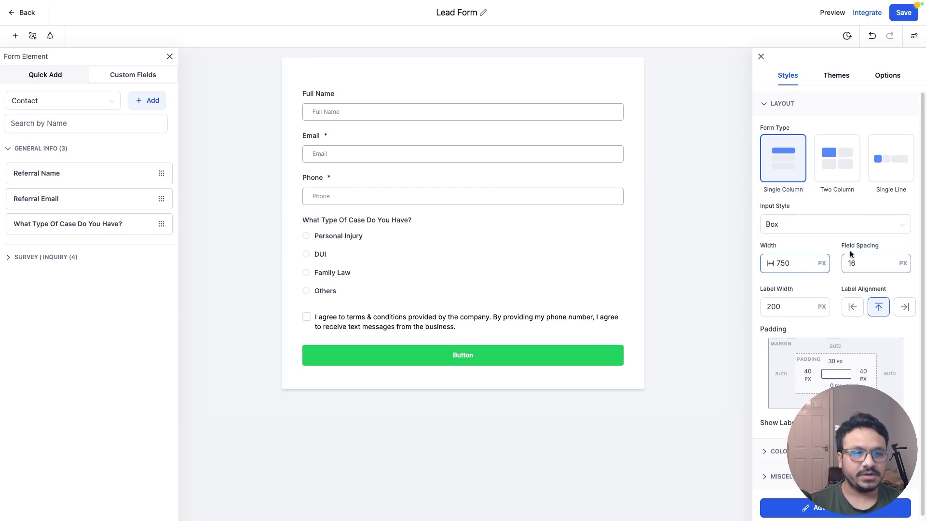
drag(855, 263, 835, 267)
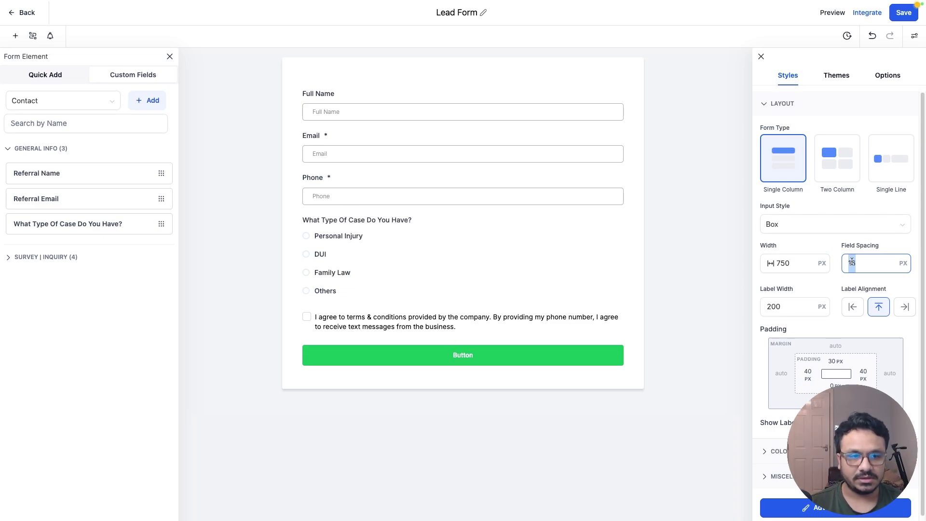
text(20)
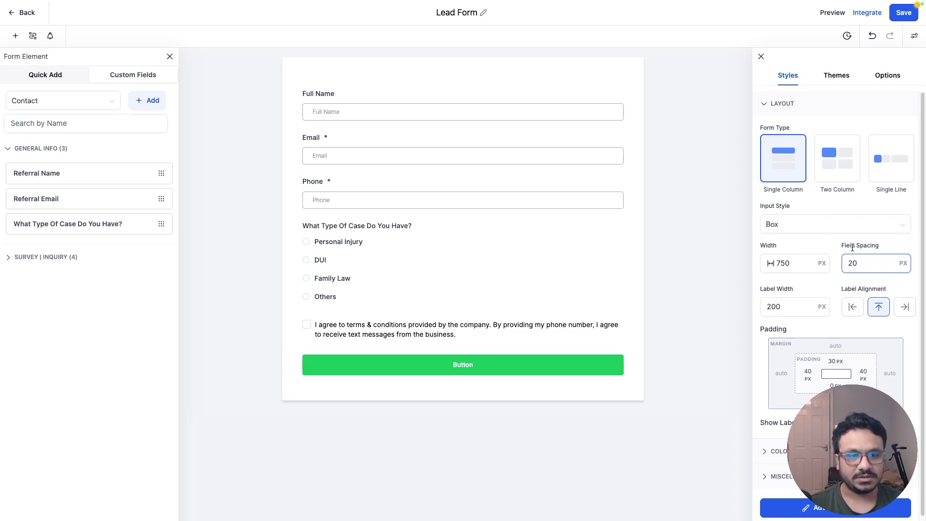
double_click(852, 263)
text(16)
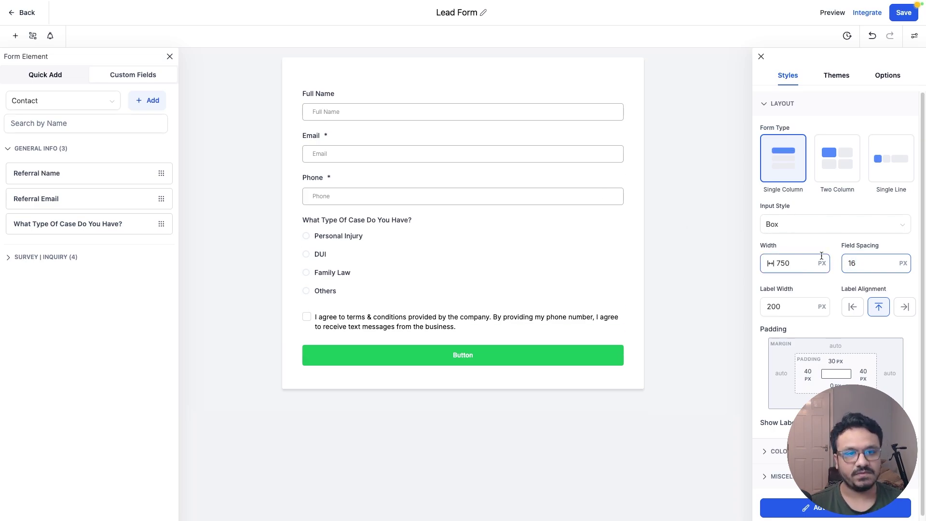
drag(776, 306, 765, 310)
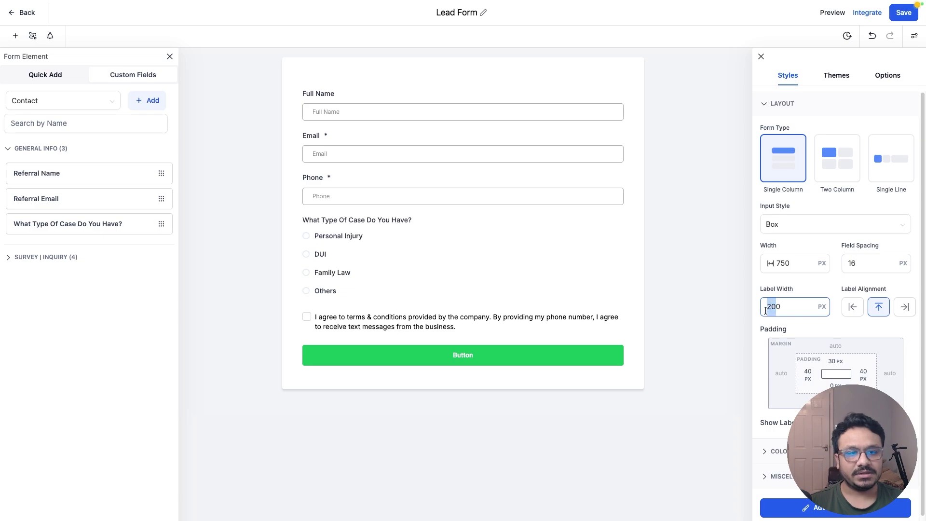
click(803, 310)
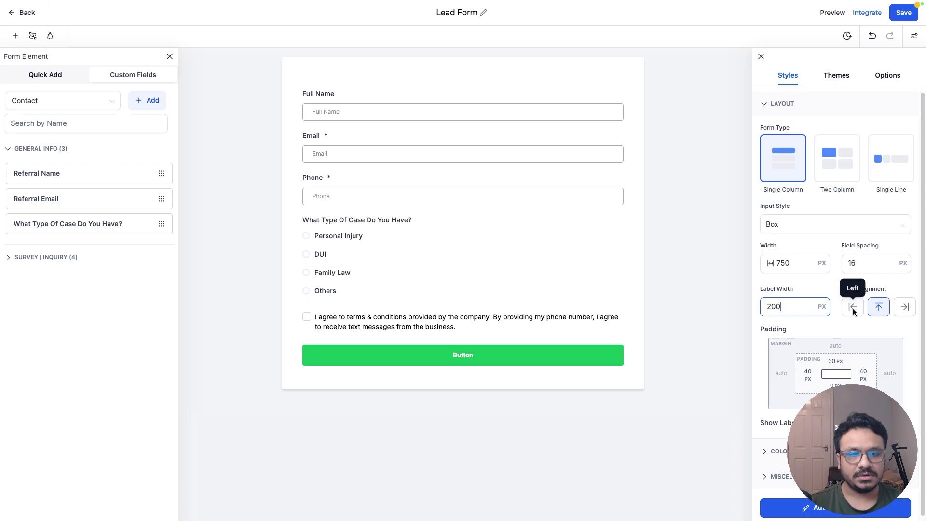
Reduce the form's top padding to 0 px
scroll(806, 305, down, 1)
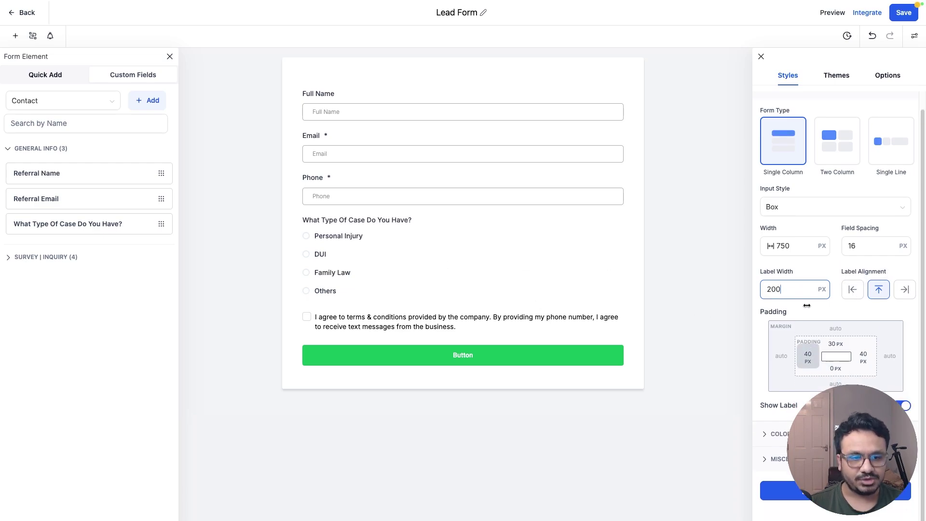
click(837, 360)
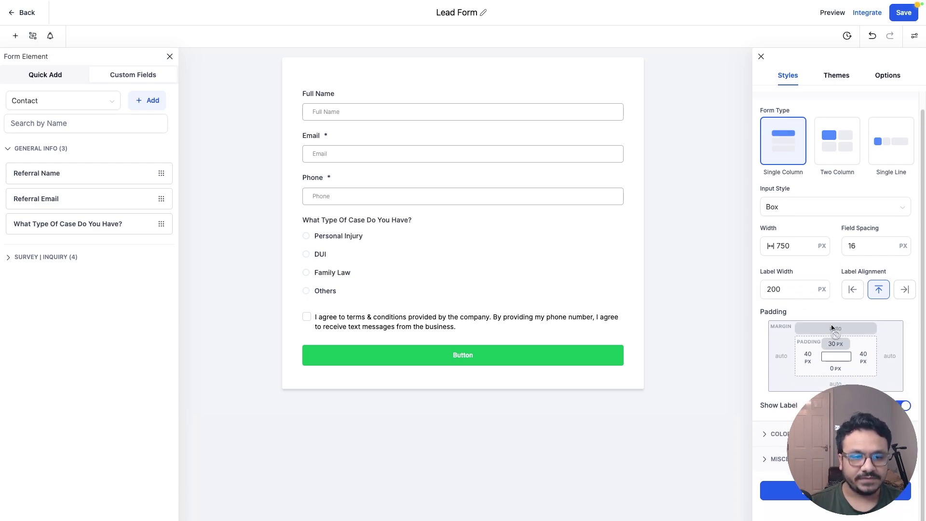
click(837, 344)
click(808, 368)
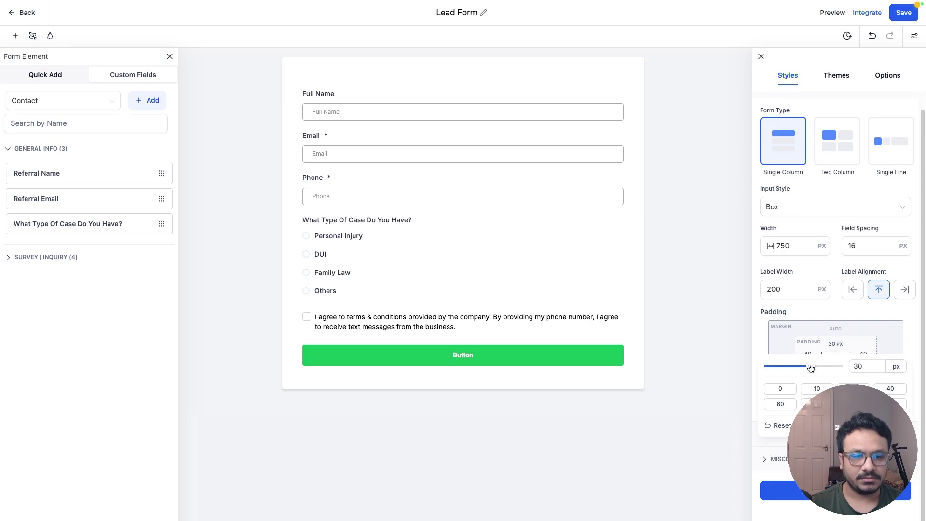
drag(808, 368, 752, 368)
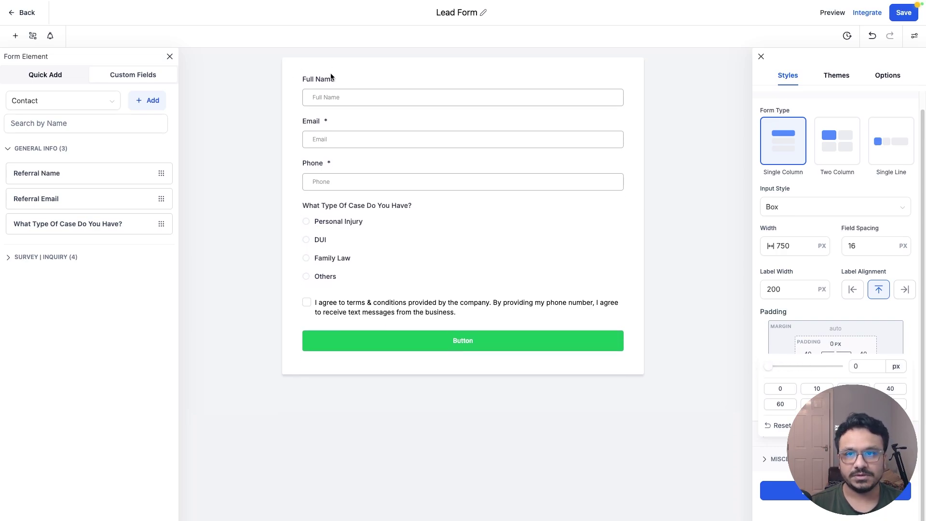
click(830, 320)
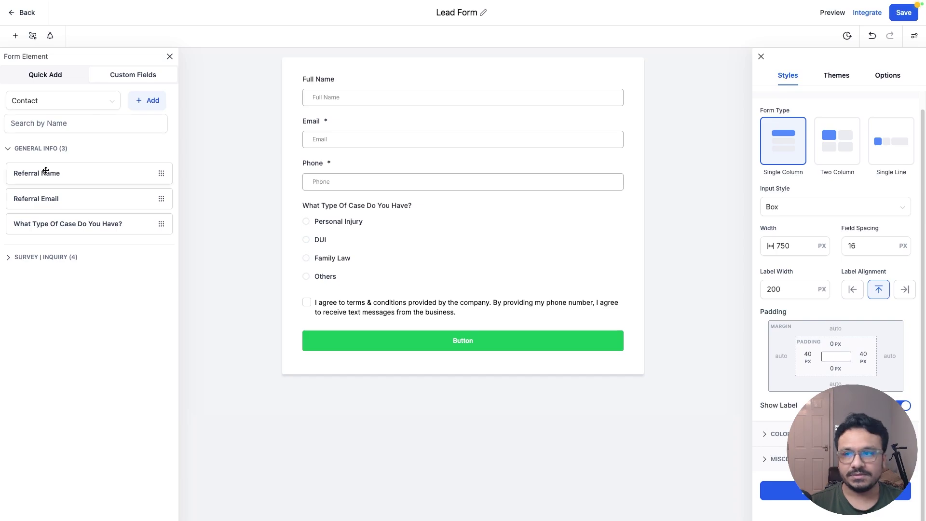
Add a text heading at the top of the form reading 'Enter Your Information'
click(45, 75)
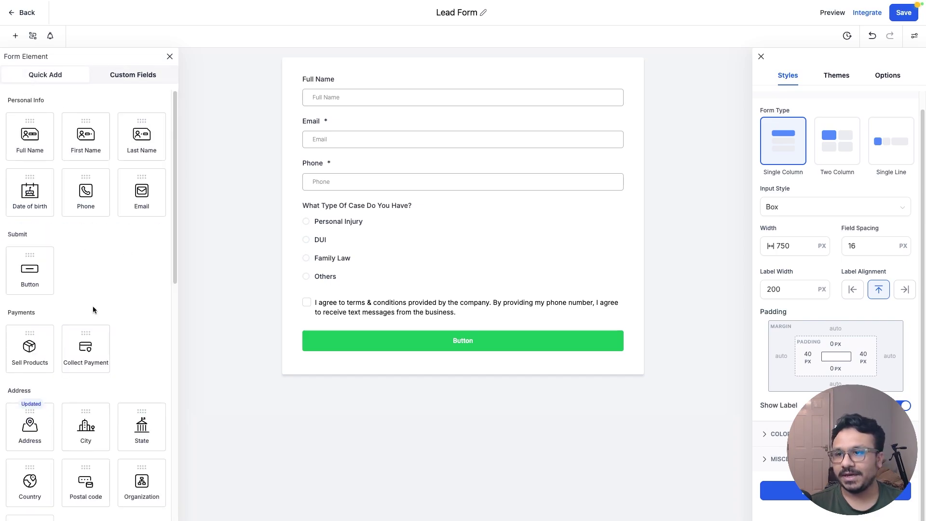
scroll(94, 331, down, 7)
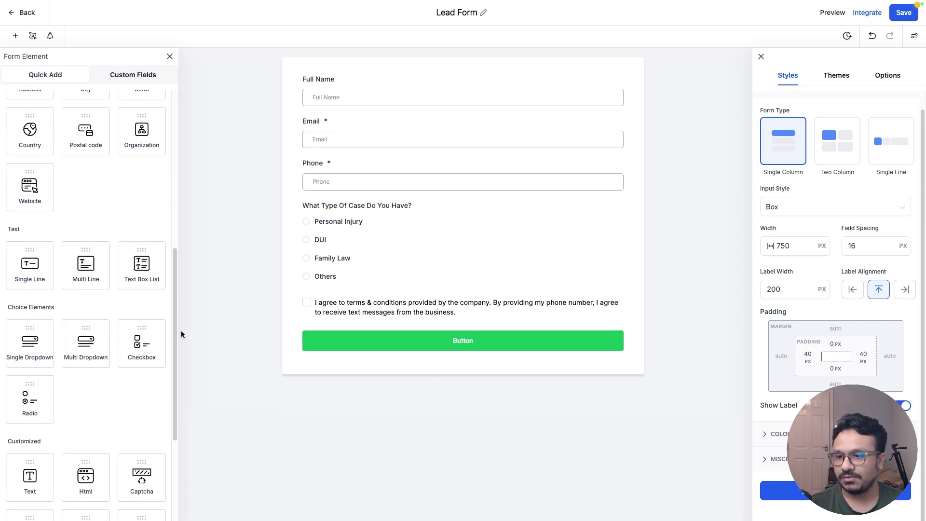
click(761, 57)
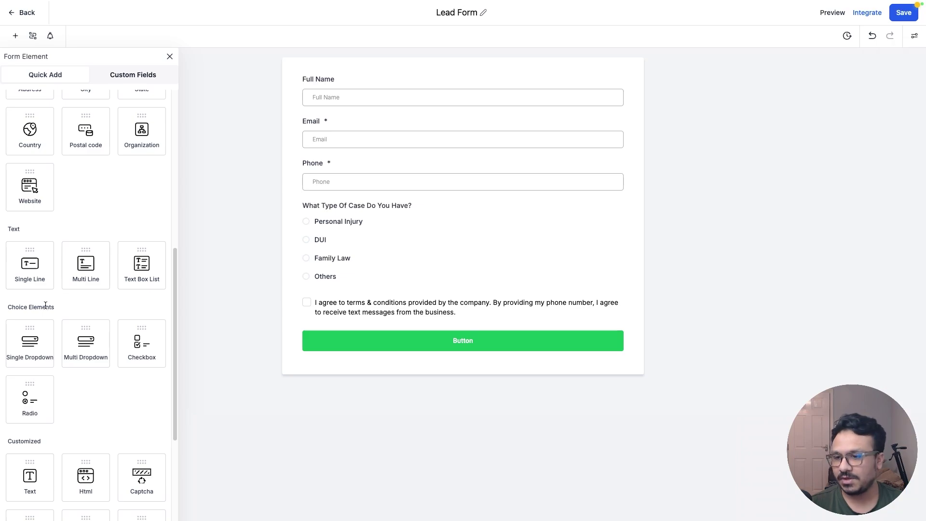
scroll(38, 295, up, 4)
scroll(38, 296, down, 4)
drag(43, 354, 404, 87)
click(352, 95)
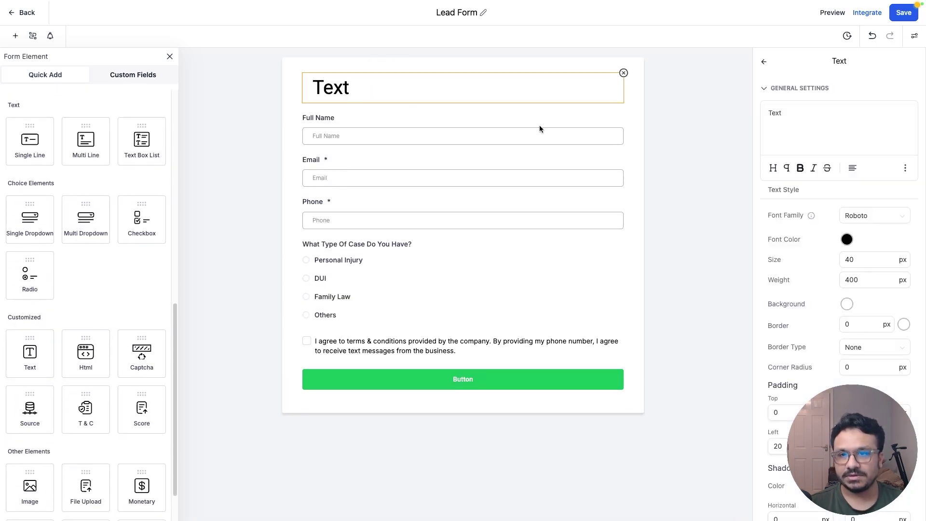
double_click(793, 118)
text(Enter Your Information)
Style the heading in Poppins, size 24, weight 500
click(864, 220)
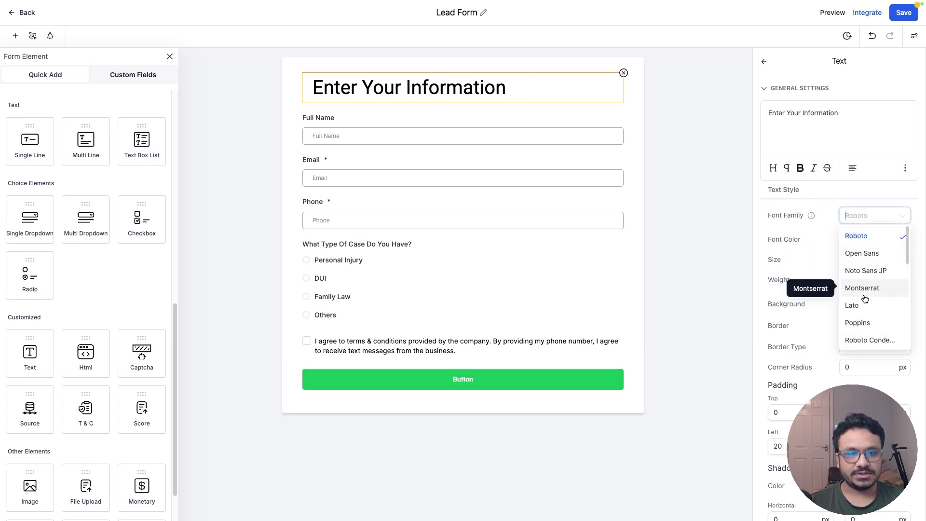
click(861, 322)
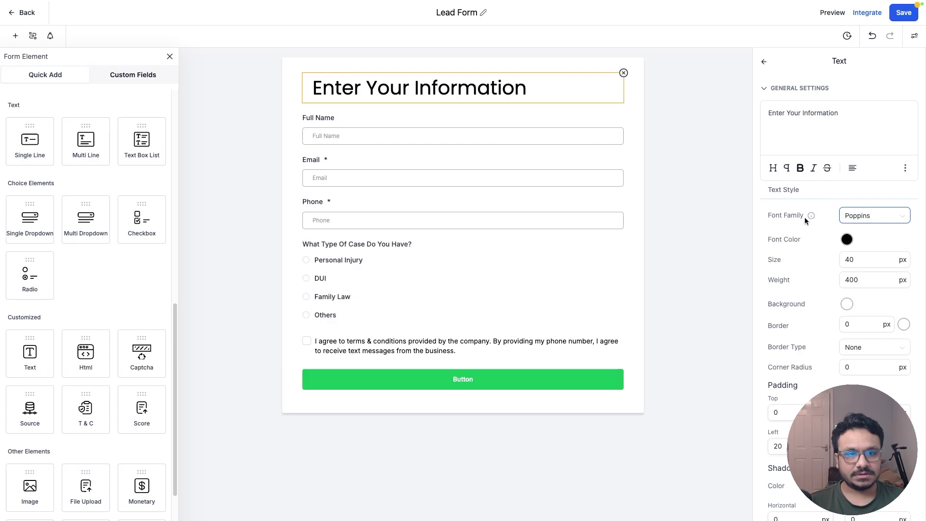
drag(864, 259, 834, 263)
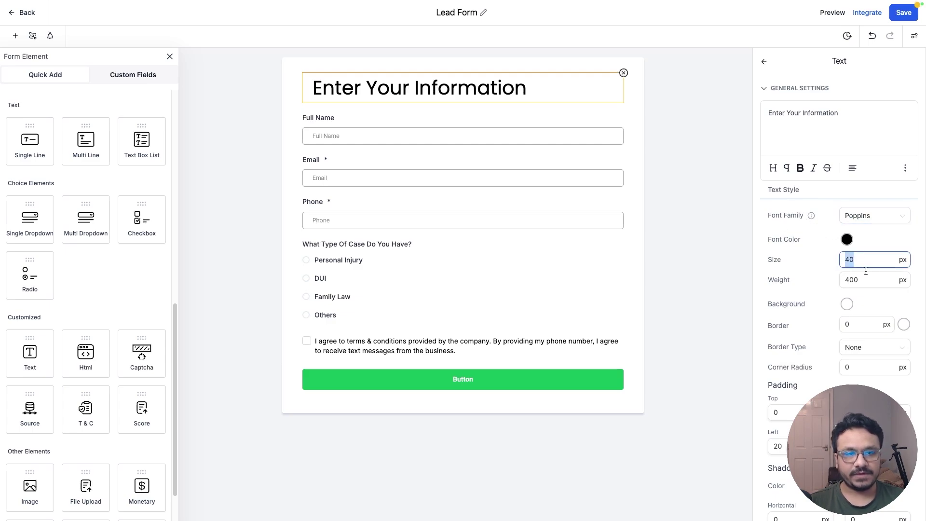
text(28)
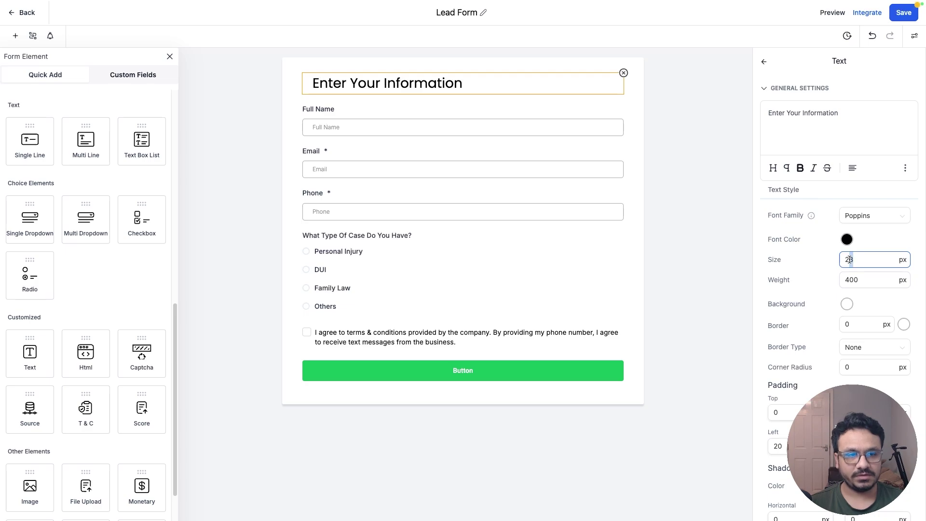
text(4)
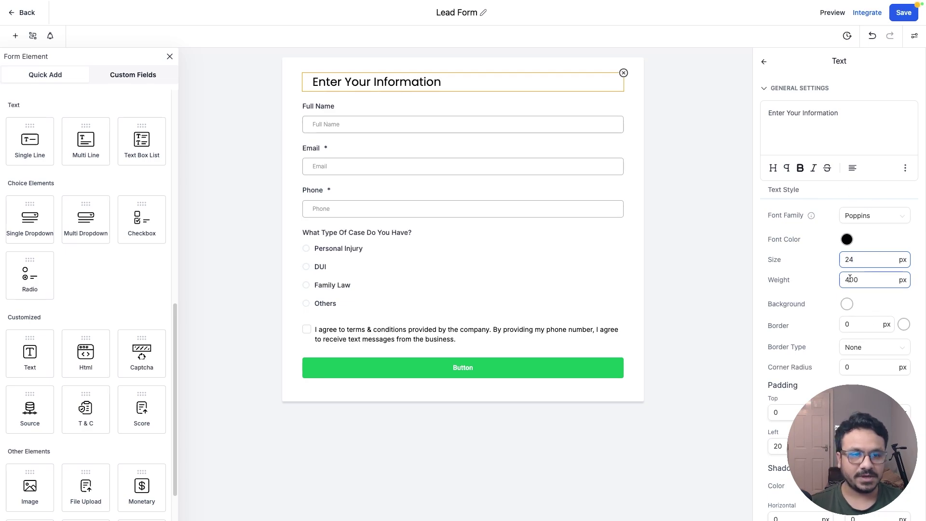
click(867, 279)
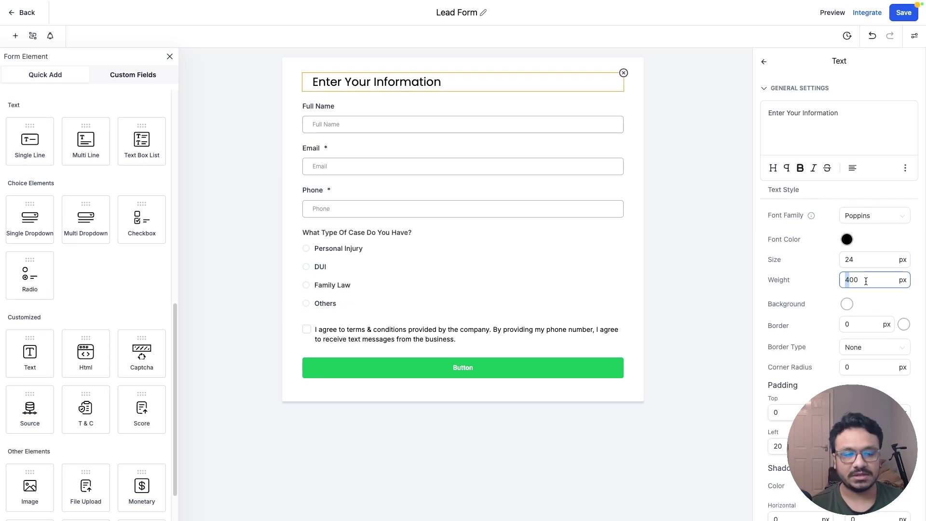
text(6)
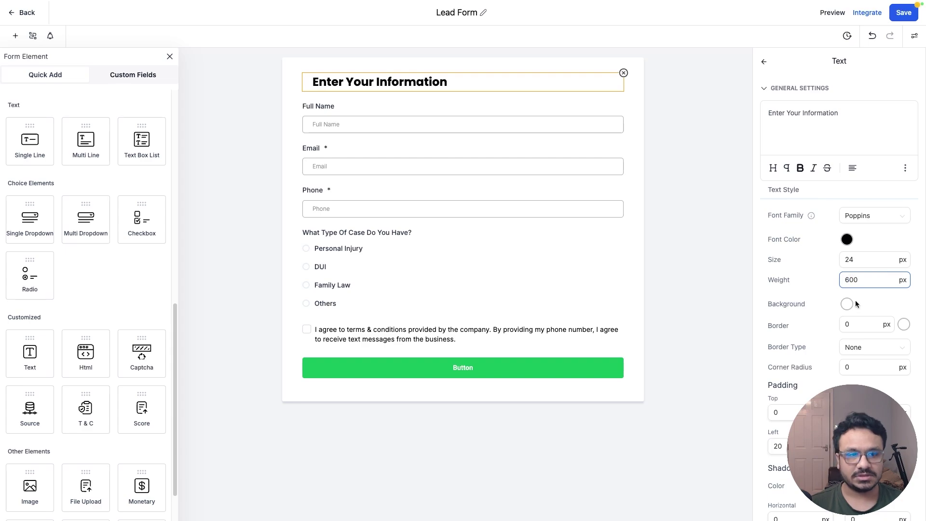
drag(848, 279, 837, 271)
text(5)
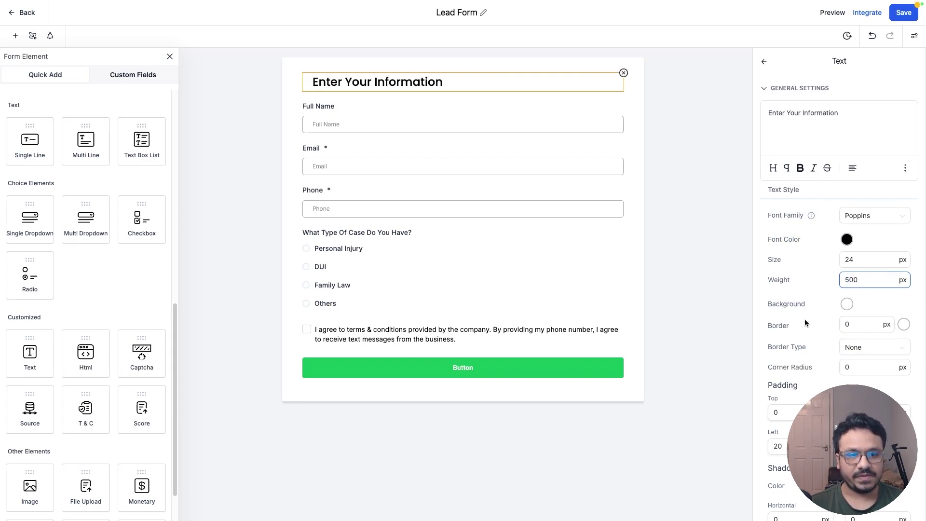
Center-align the heading text
click(852, 168)
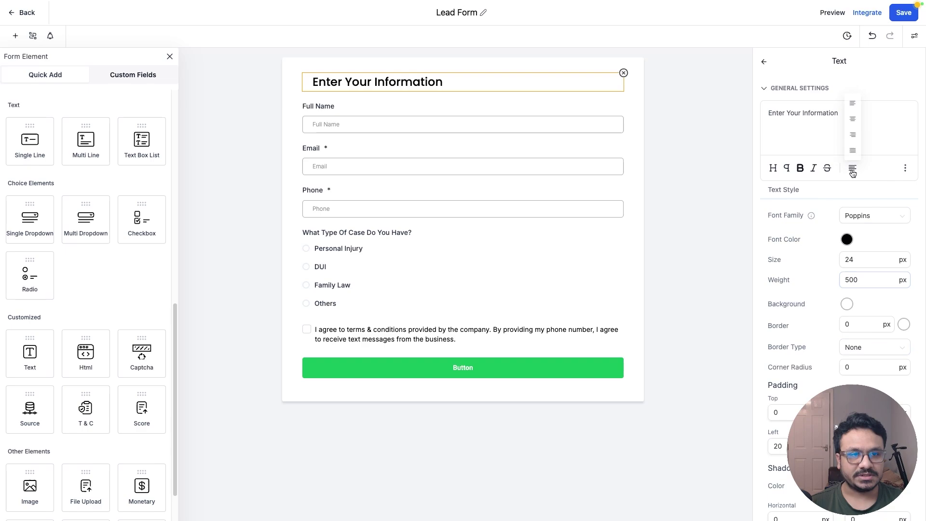
click(857, 126)
scroll(826, 290, down, 2)
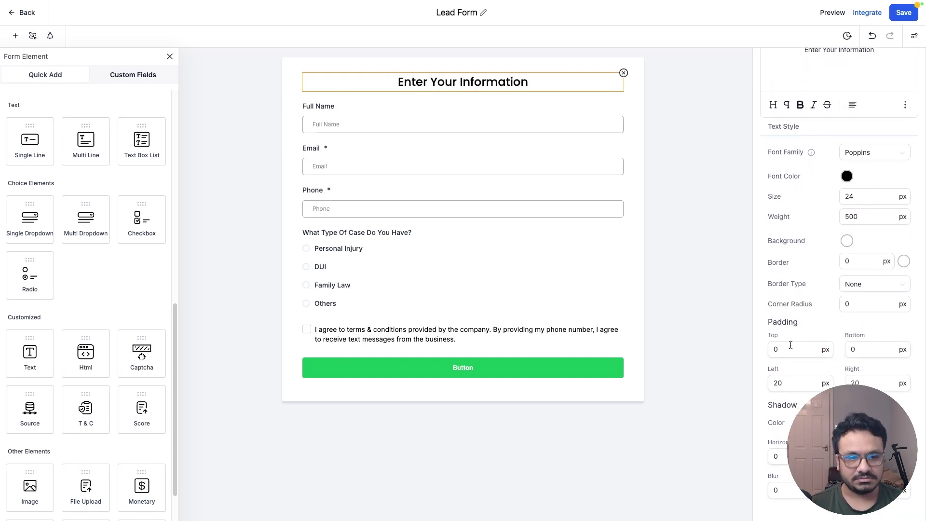
scroll(790, 344, up, 2)
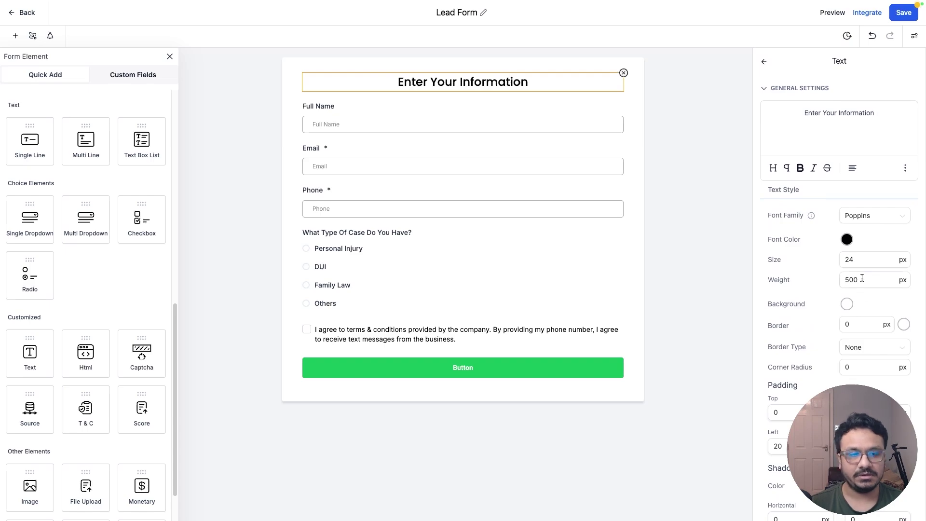
scroll(827, 257, down, 2)
click(808, 348)
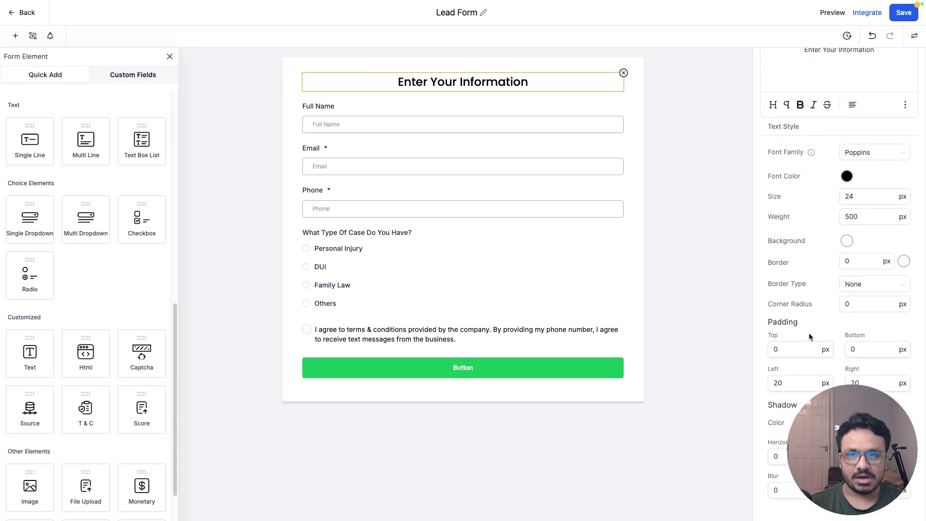
scroll(75, 410, down, 2)
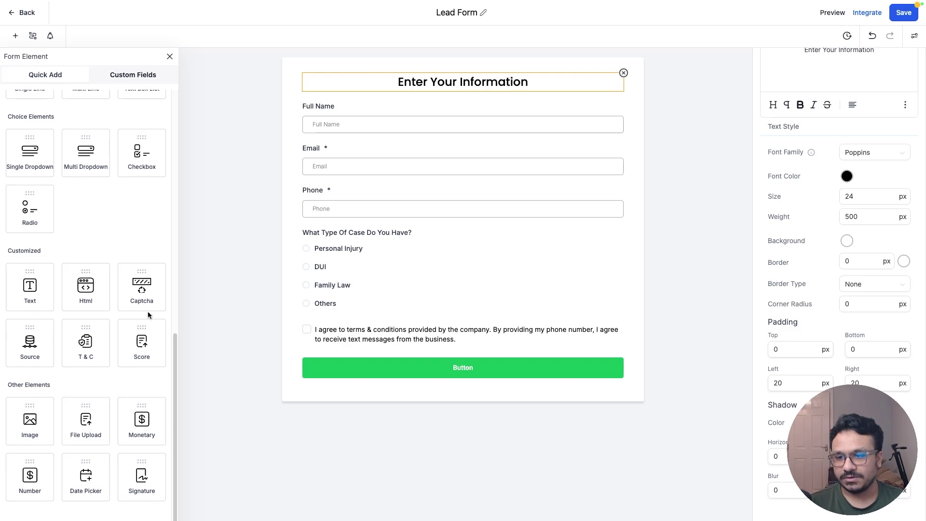
Add a reCAPTCHA check above the submit button and save the Lead Form
drag(142, 290, 373, 388)
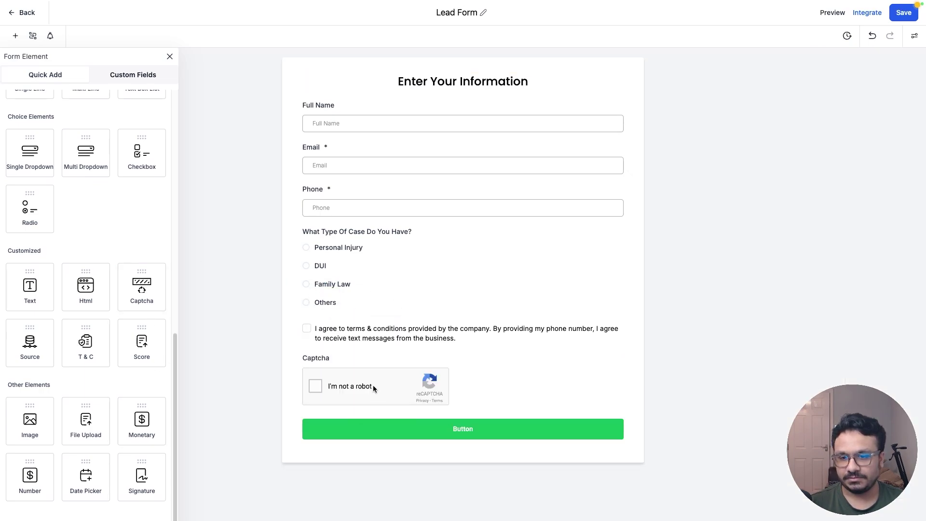
click(895, 17)
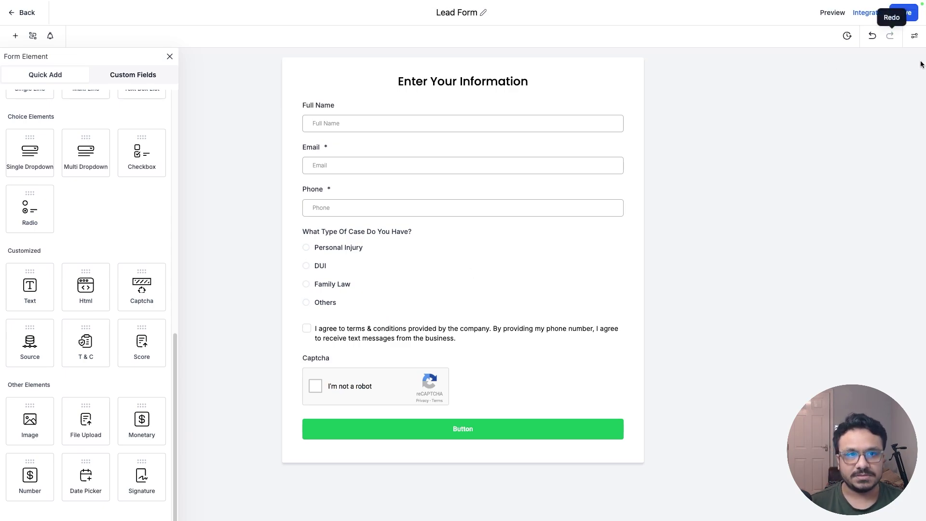
click(448, 82)
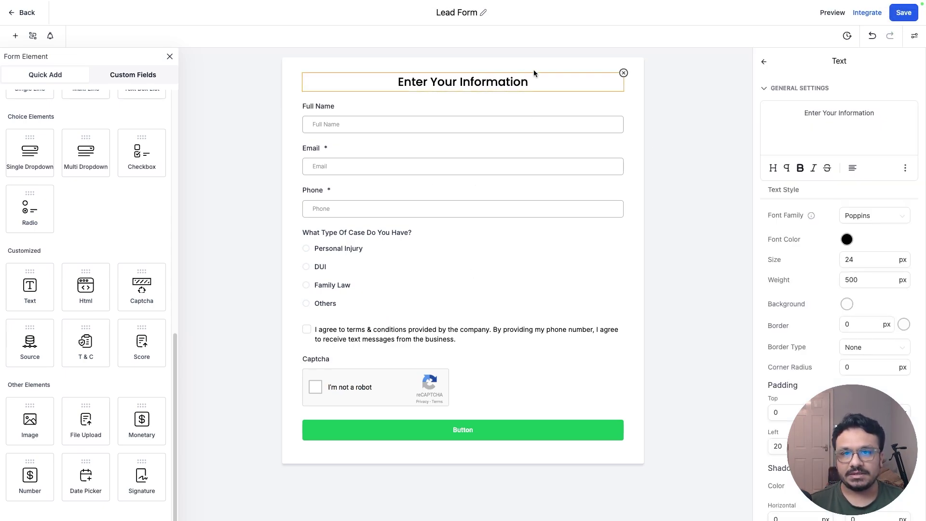
click(764, 61)
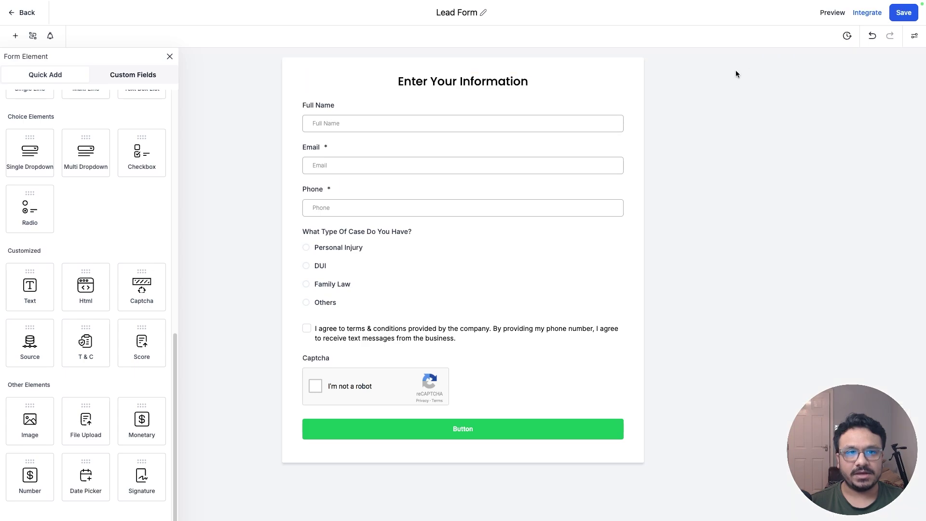
Set the form's left and right padding to 20 px
click(914, 36)
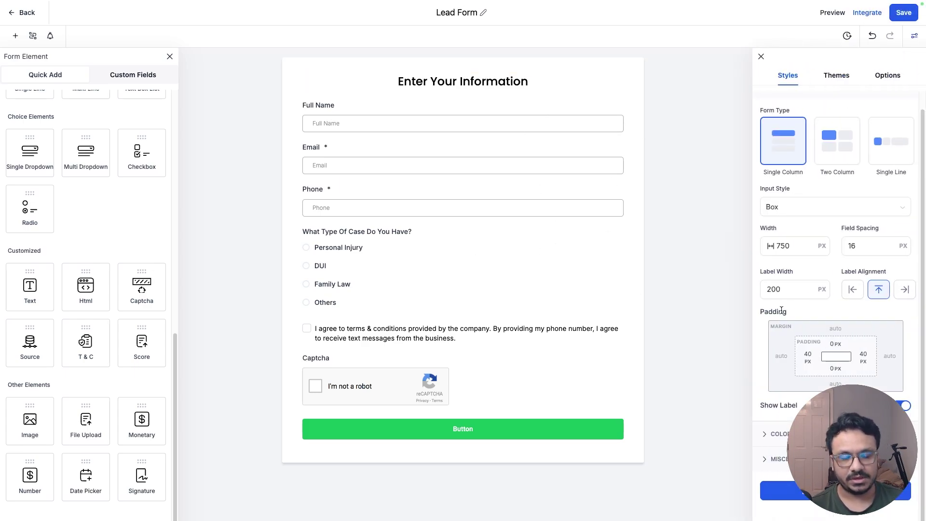
click(807, 357)
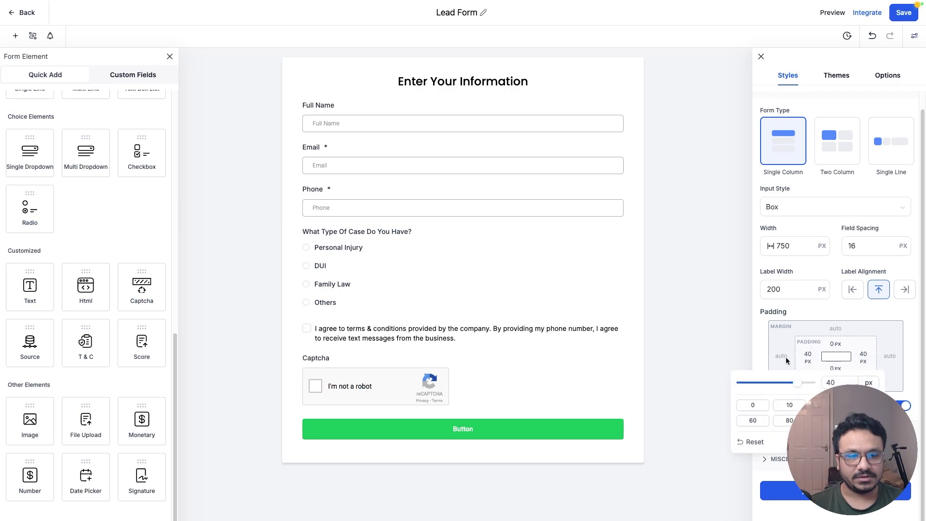
drag(796, 386, 753, 386)
click(863, 355)
click(767, 334)
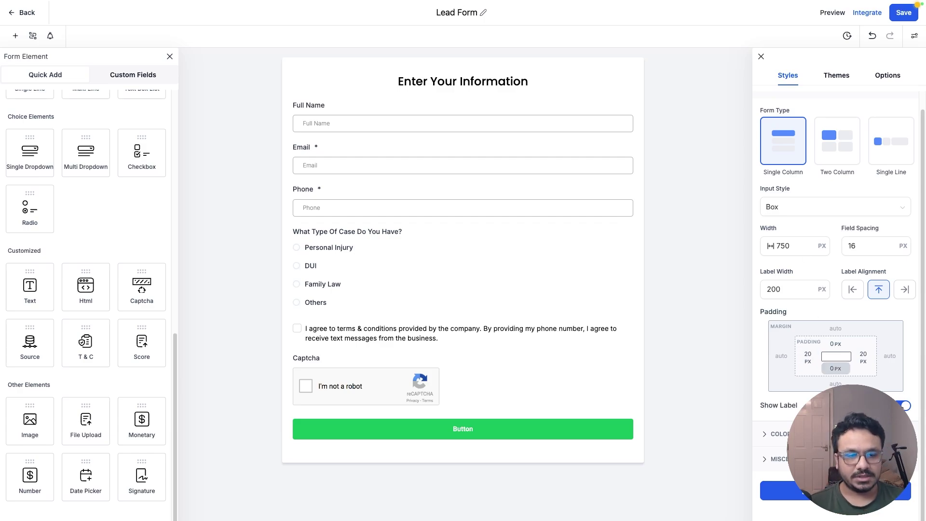
Hide the field labels on the form, leaving only placeholders
click(904, 405)
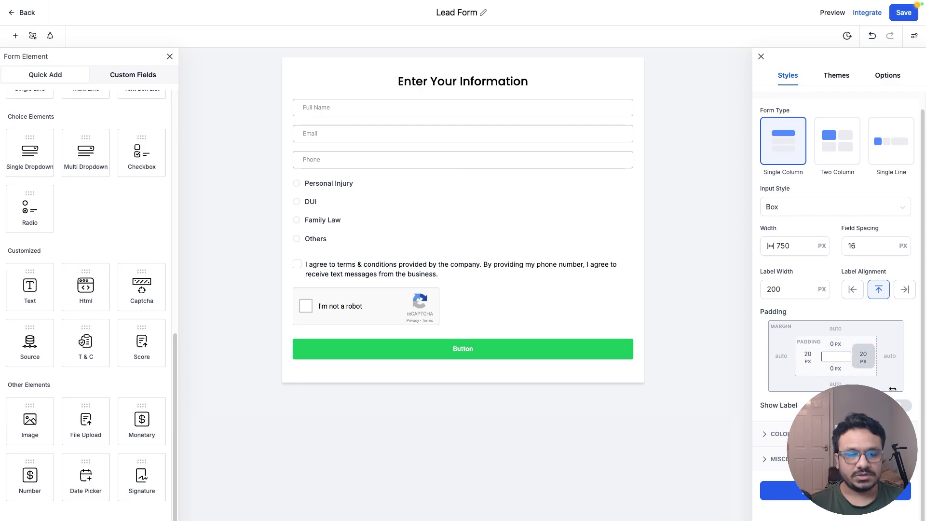
click(905, 407)
click(905, 407)
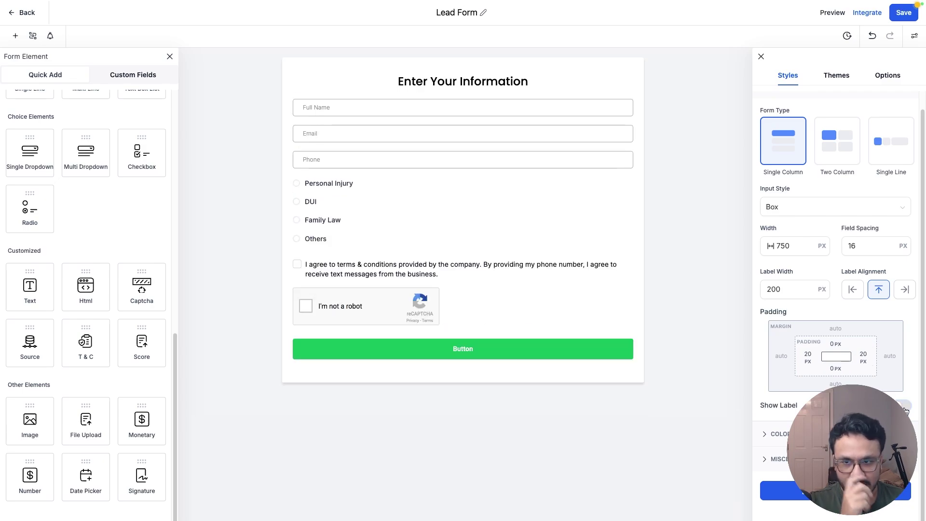
Add a text block below Phone reading 'What Type Of Case Do You Have?' and save
click(326, 192)
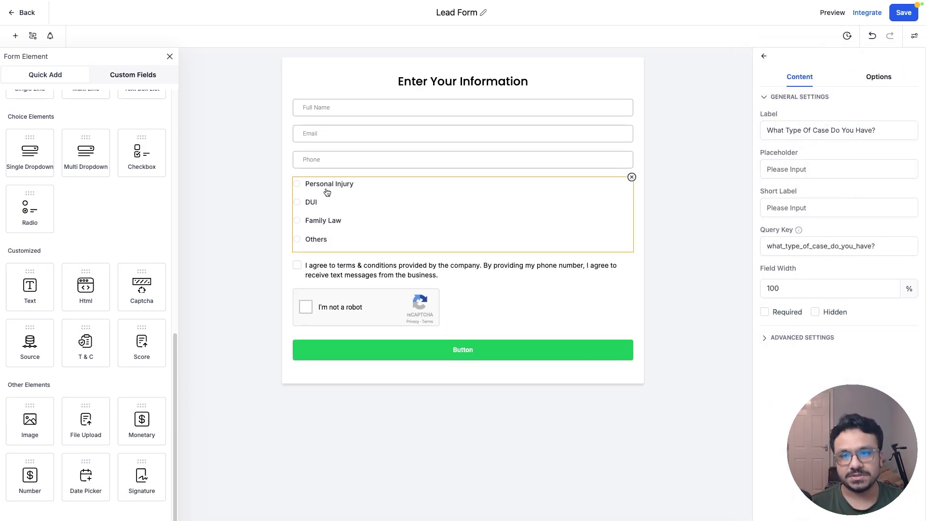
click(763, 56)
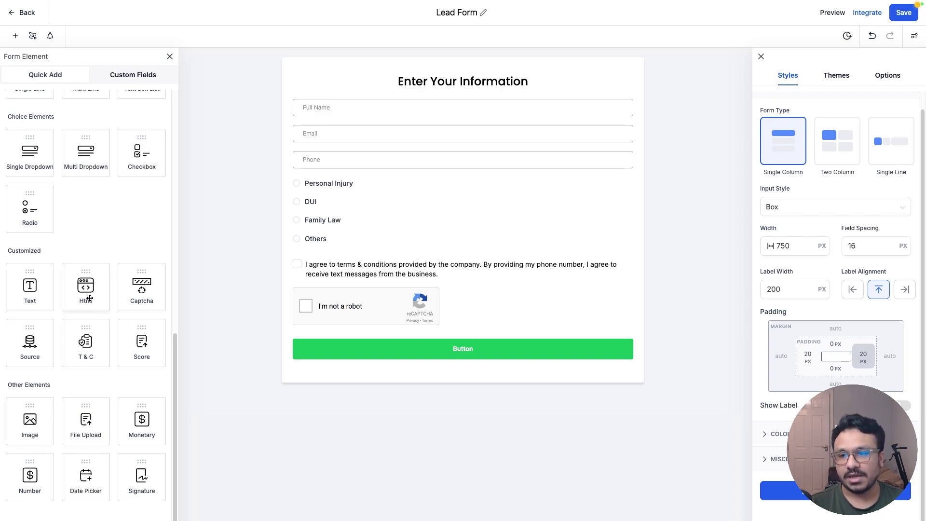
drag(19, 289, 322, 190)
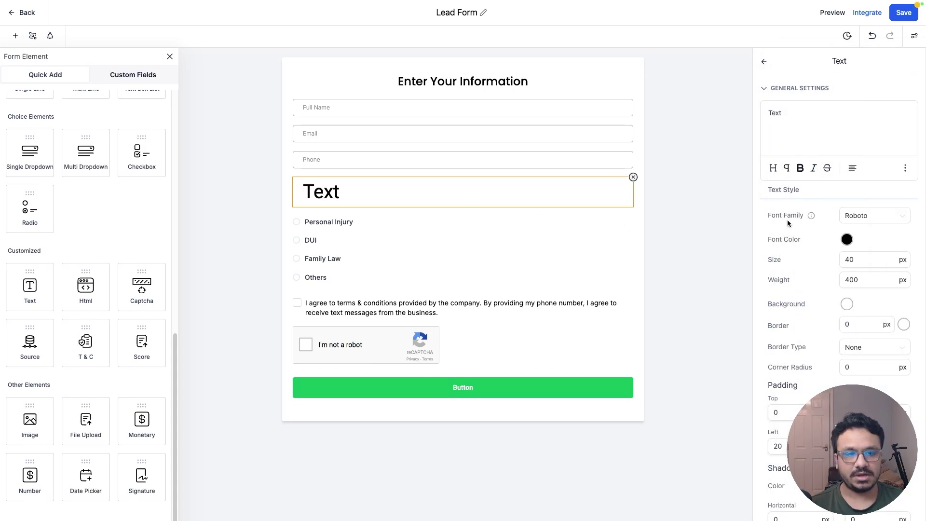
key(ctrl+a)
text(What Type Of)
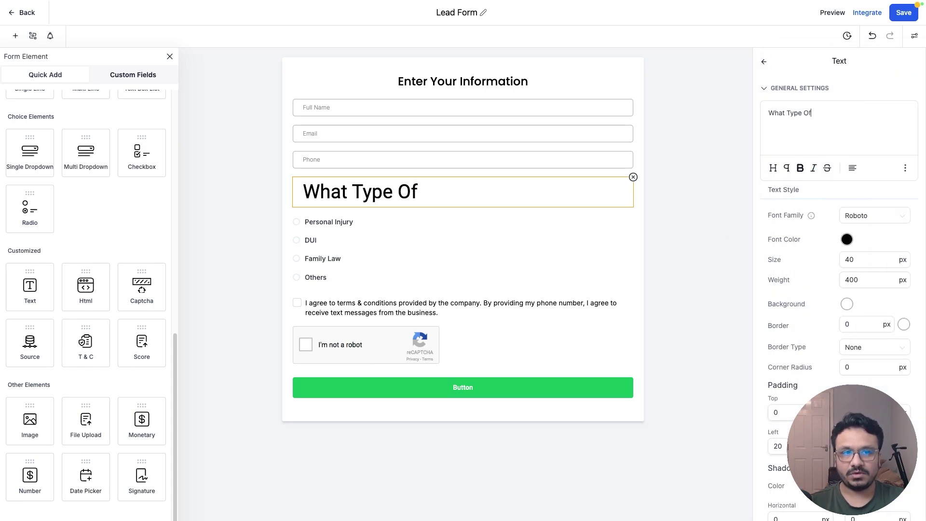
text( Case)
key(BackSpace)
key(BackSpace)
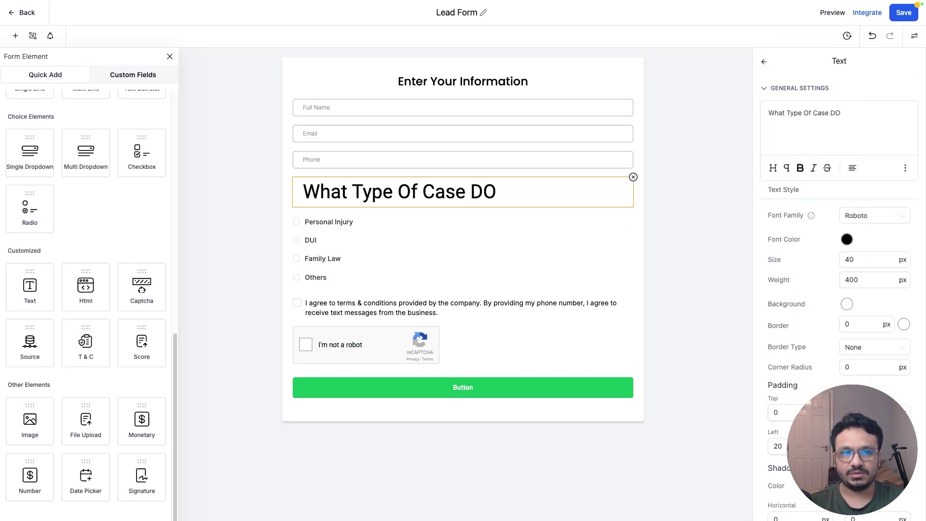
text(o You Have?)
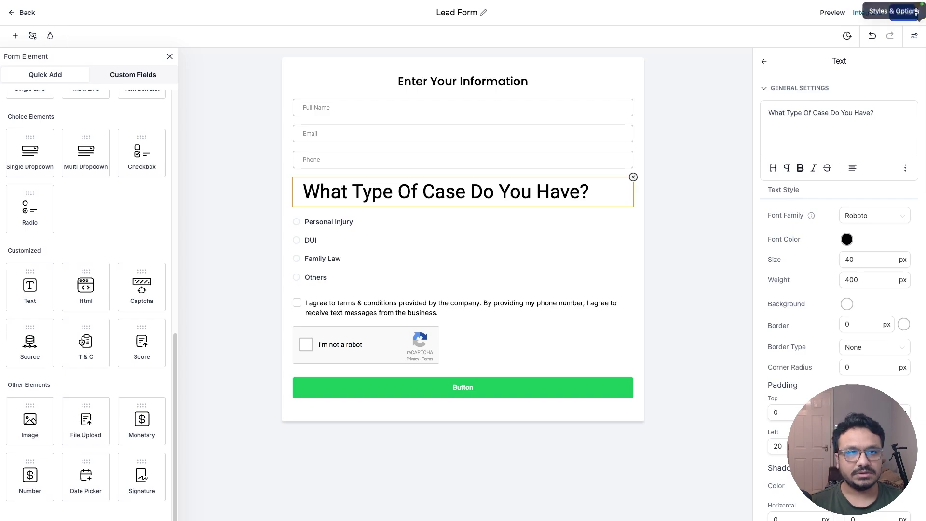
click(898, 14)
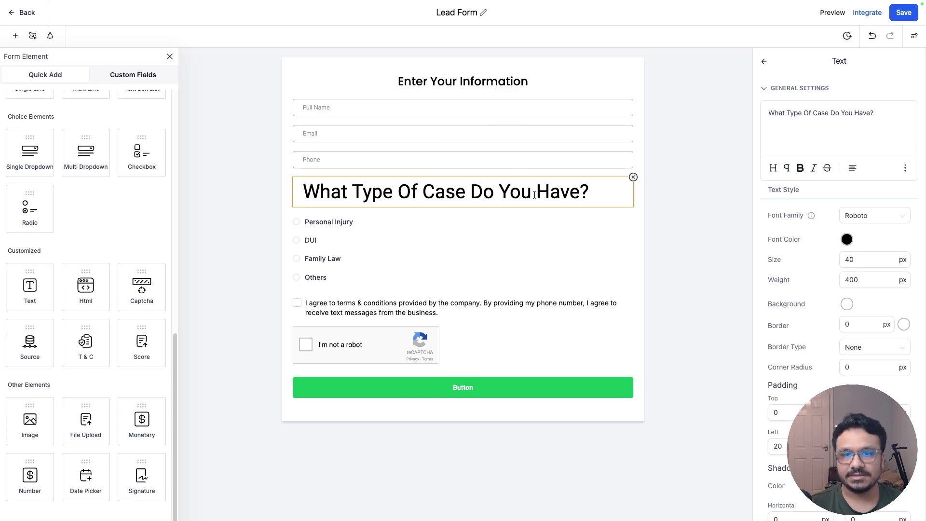
Style the question in Poppins at 16 px, weight 500
click(866, 214)
click(856, 322)
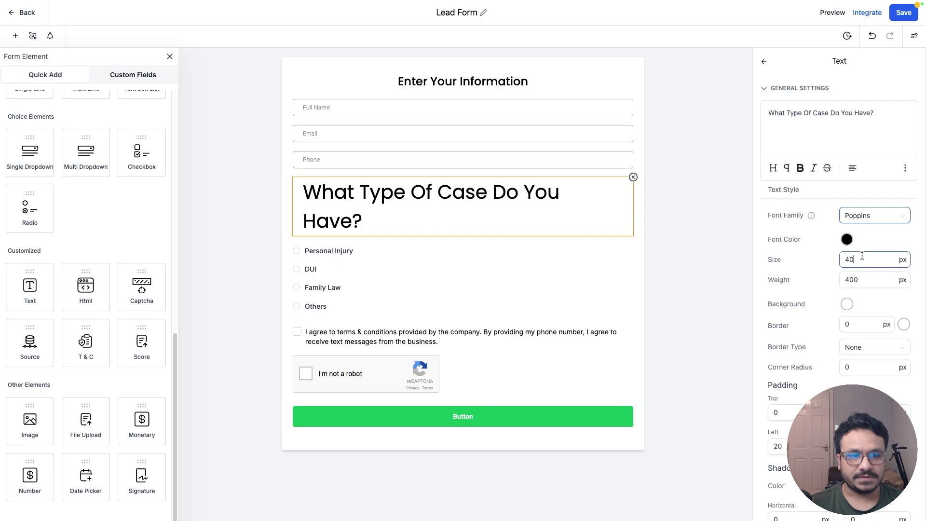
drag(897, 260, 830, 260)
text(16)
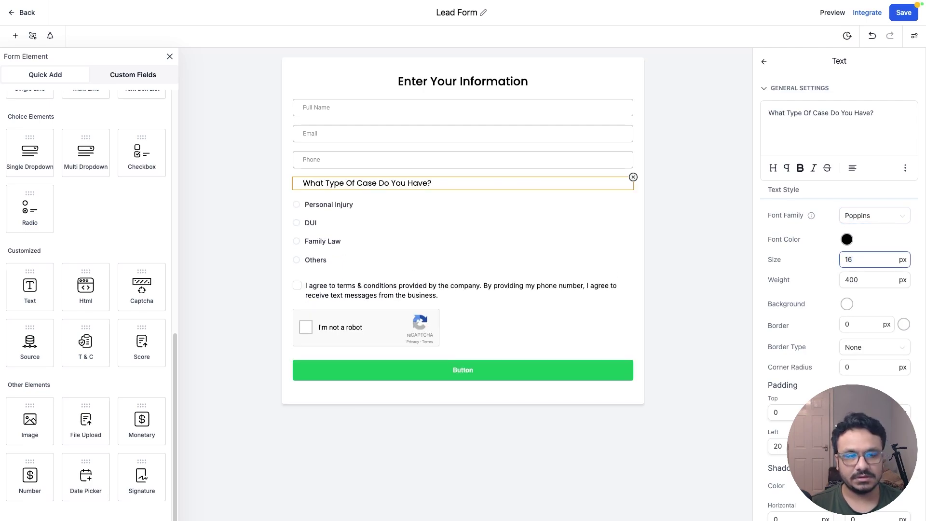
drag(849, 280, 835, 282)
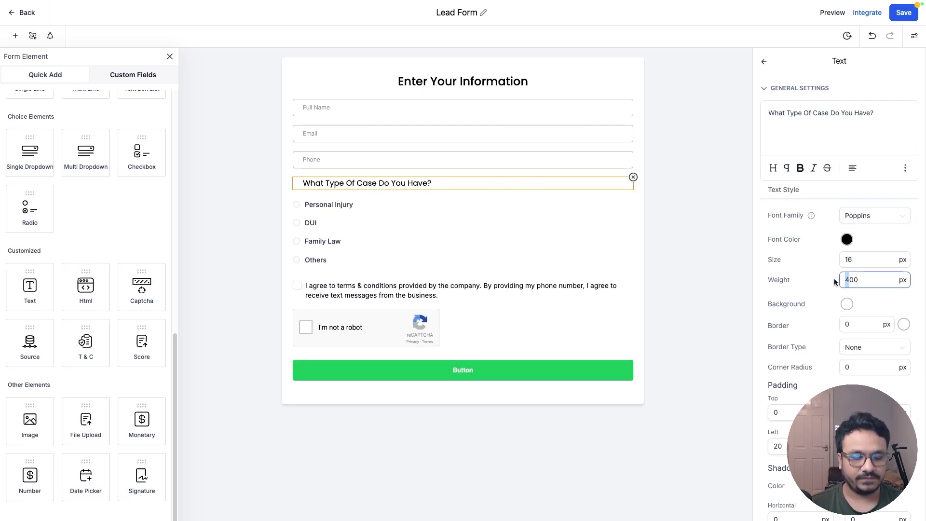
text(5)
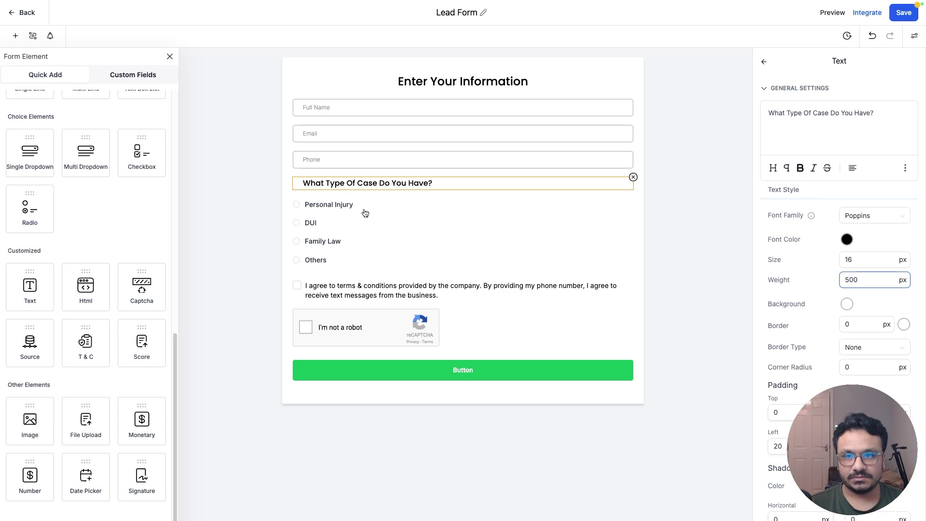
click(832, 283)
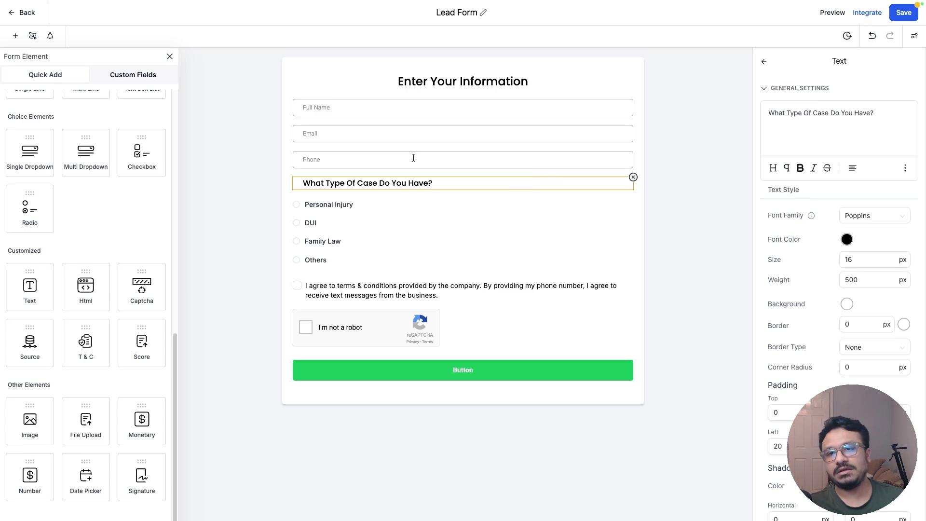
Delete the question text block and turn field labels back on
click(632, 178)
click(764, 62)
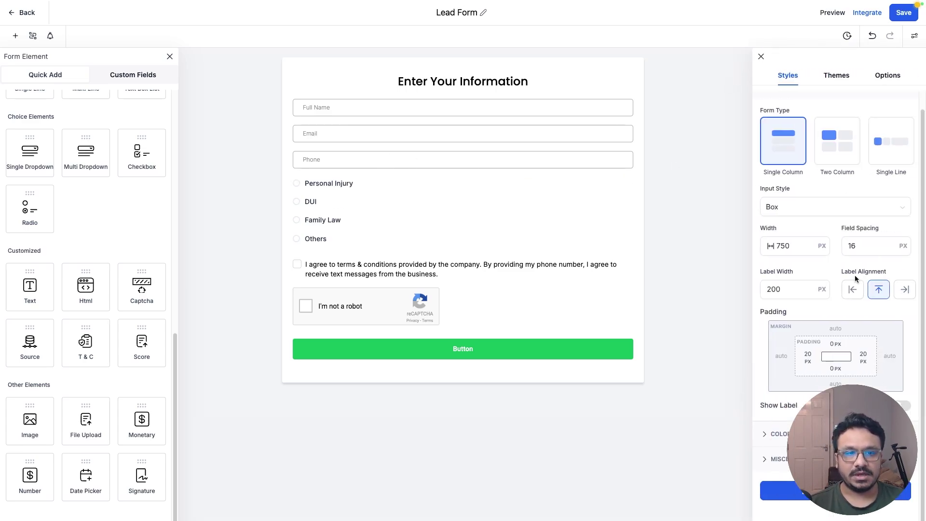
click(905, 405)
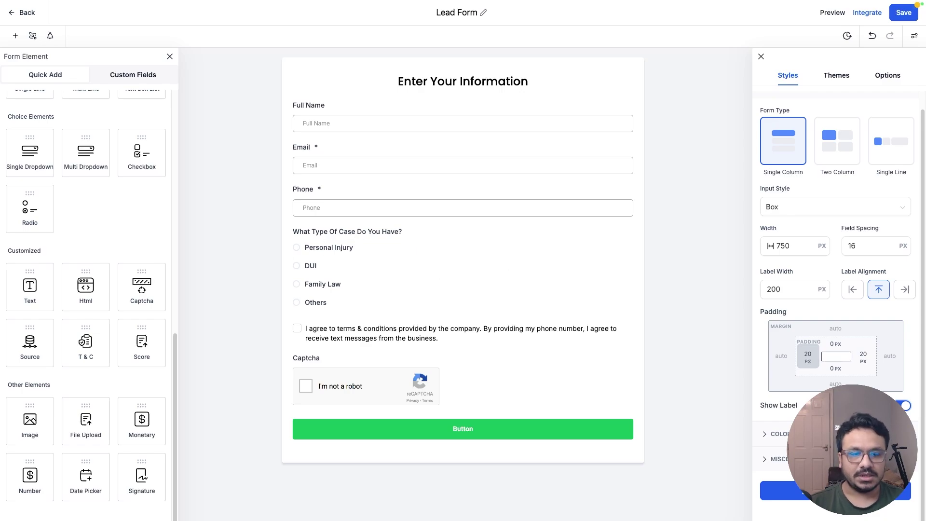
Toggle Agency Branding on and back off in the miscellaneous form settings
click(786, 438)
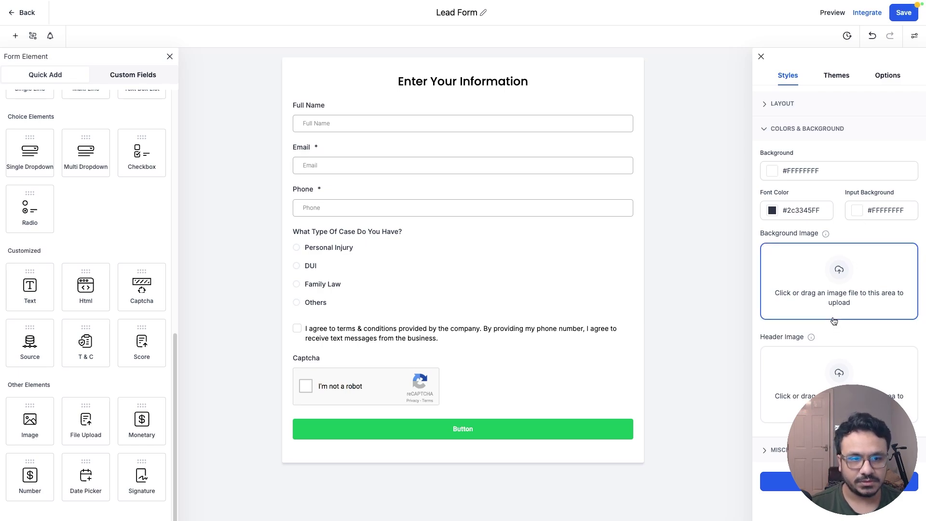
click(777, 450)
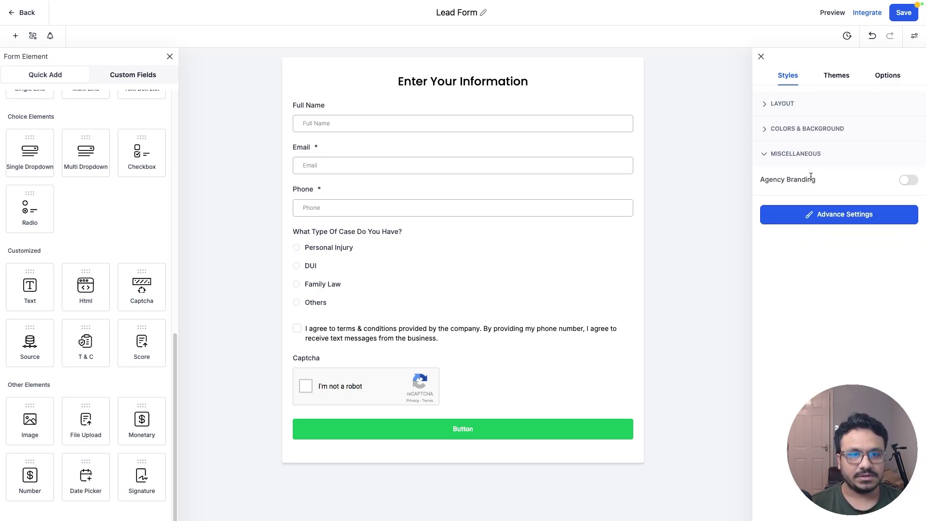
click(908, 179)
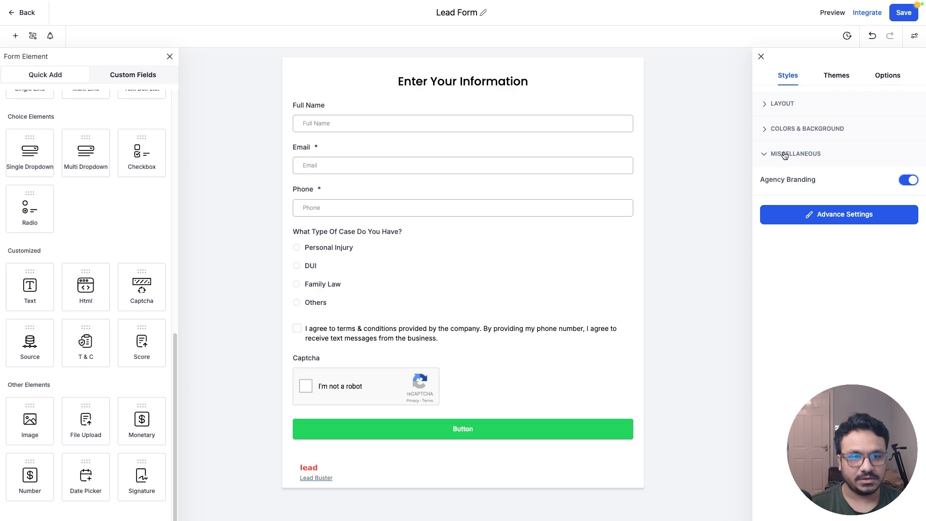
click(909, 180)
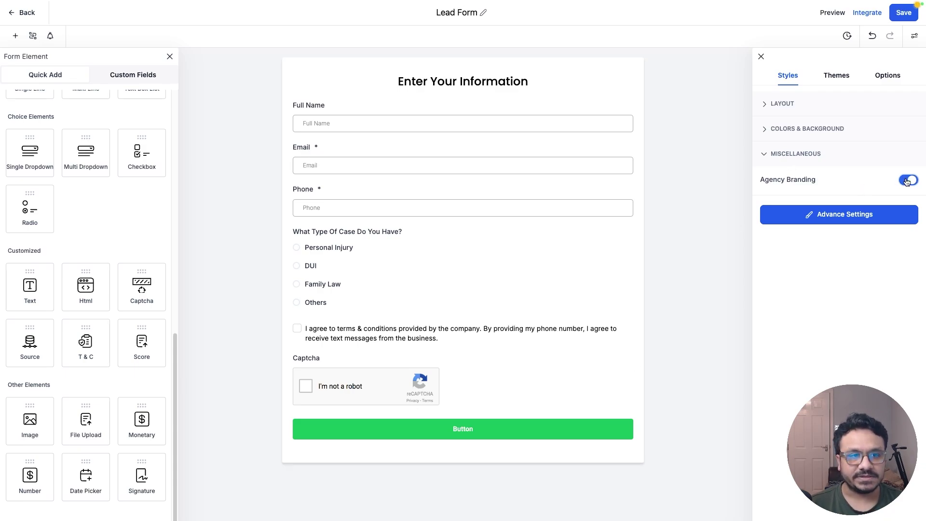
Set the form corner radius to 2 in the advanced settings
click(849, 212)
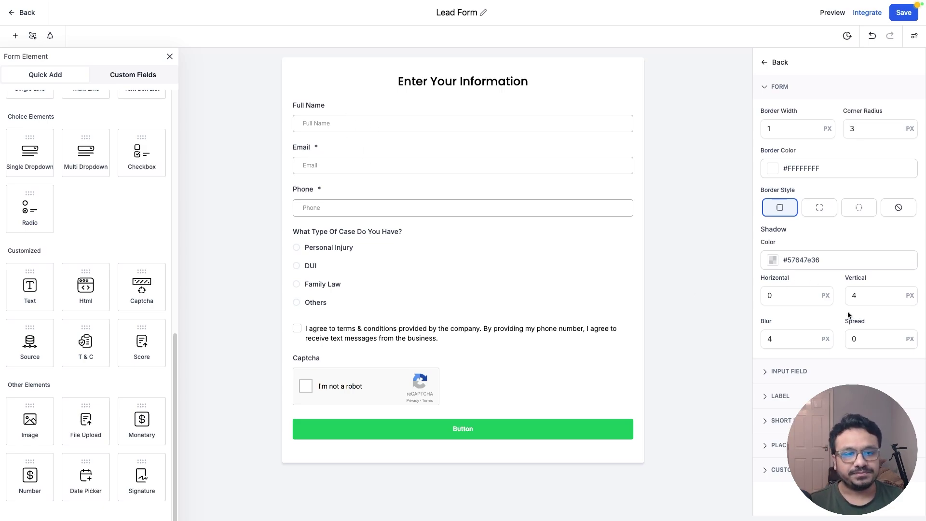
double_click(767, 129)
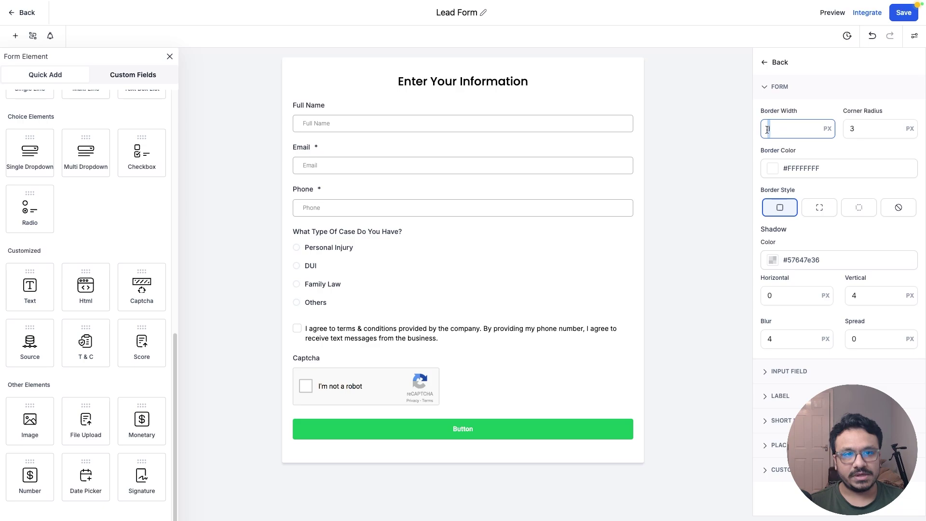
click(860, 132)
double_click(849, 130)
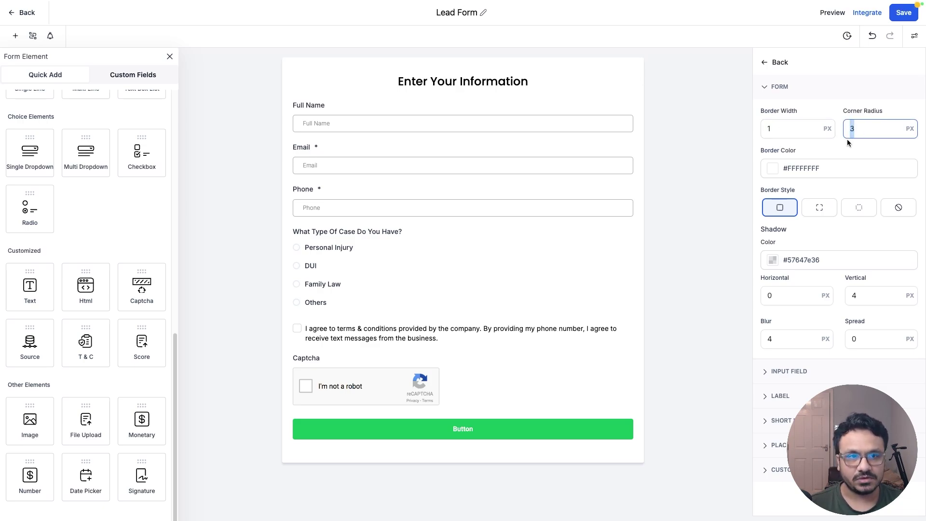
text(2)
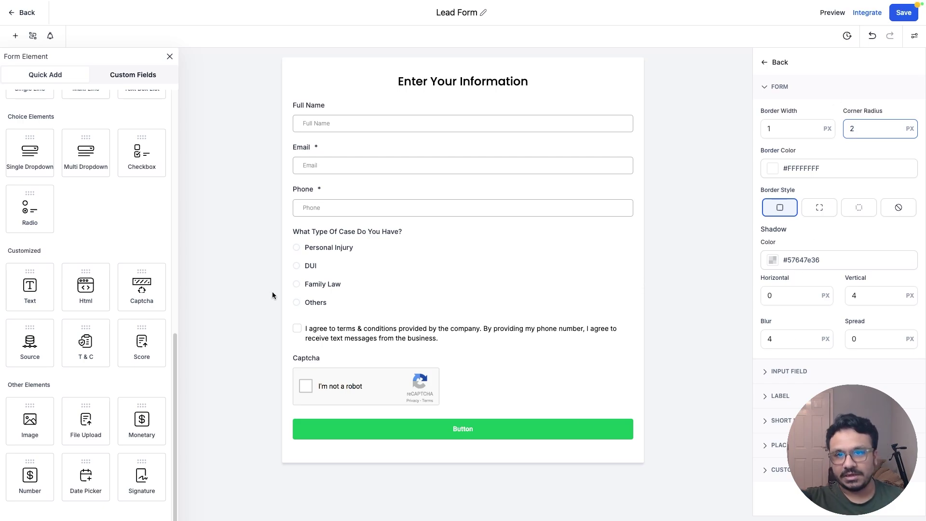
Give the form shadow a 2 px vertical offset and 2 px blur
drag(778, 339, 755, 340)
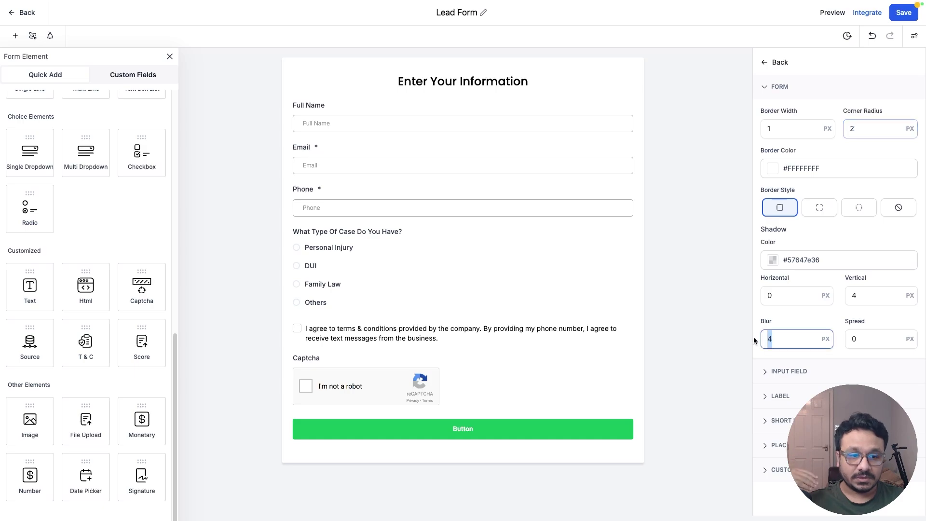
text(0)
drag(863, 295, 846, 296)
text(0)
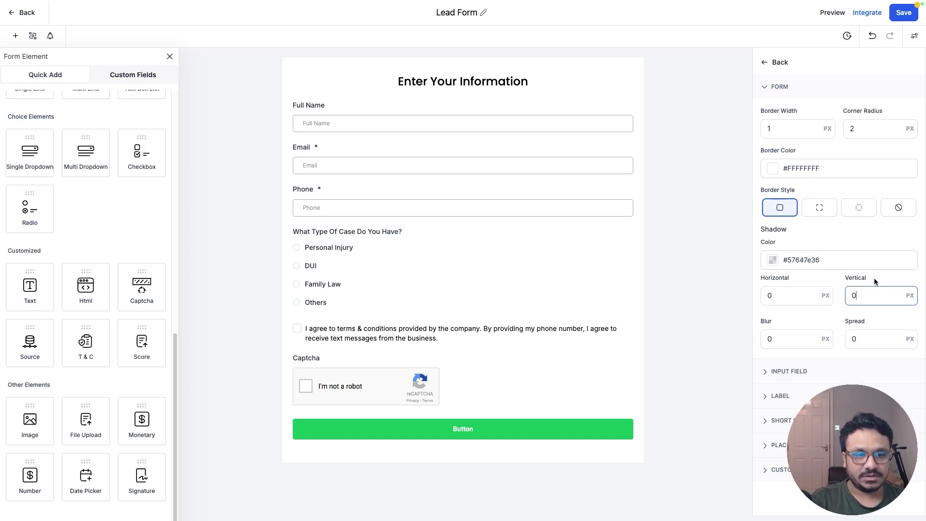
click(875, 282)
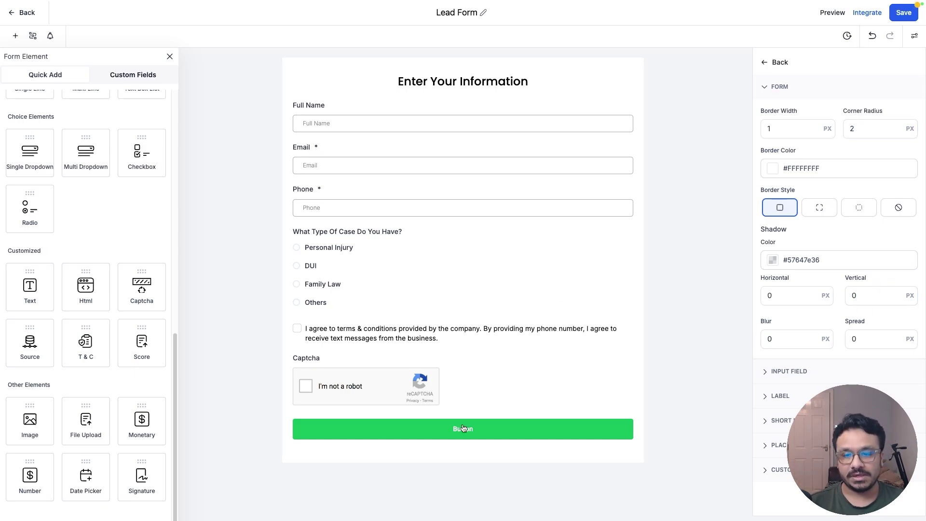
drag(784, 340, 749, 339)
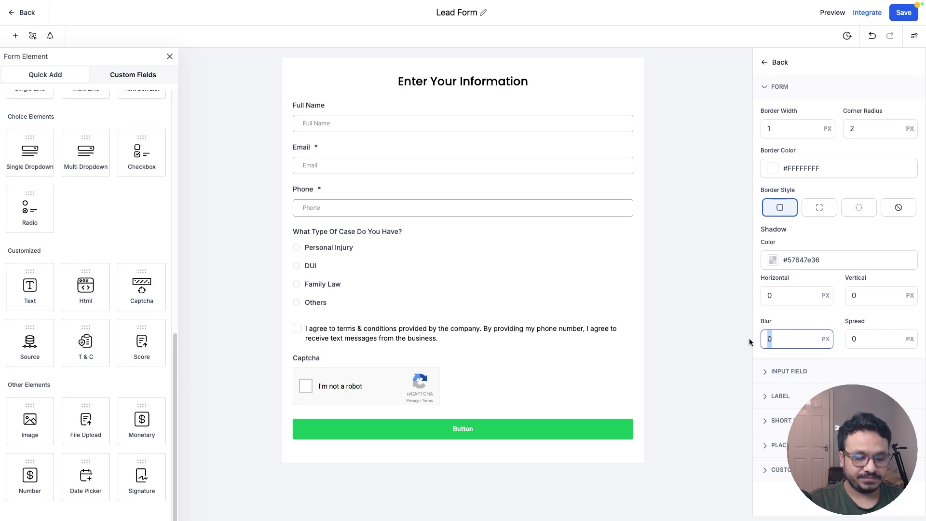
text(2)
drag(871, 295, 851, 296)
text(2)
click(837, 316)
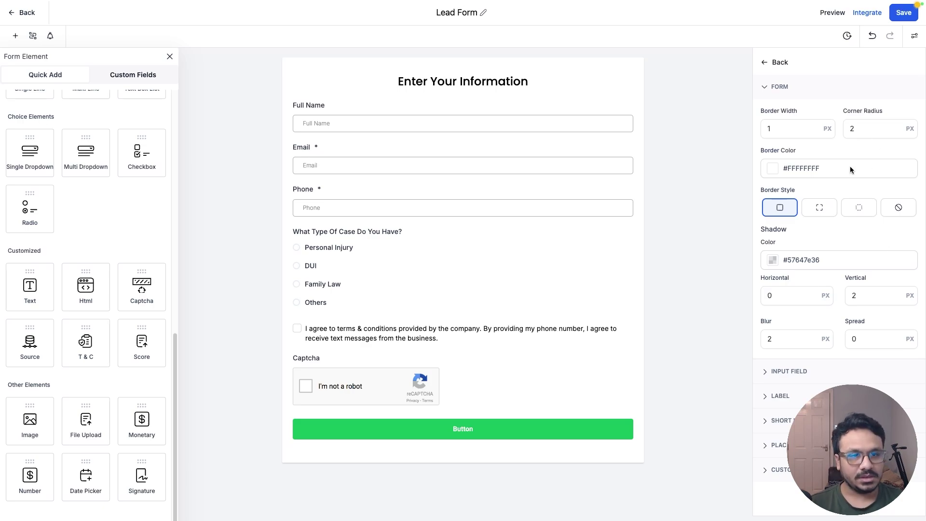
click(782, 375)
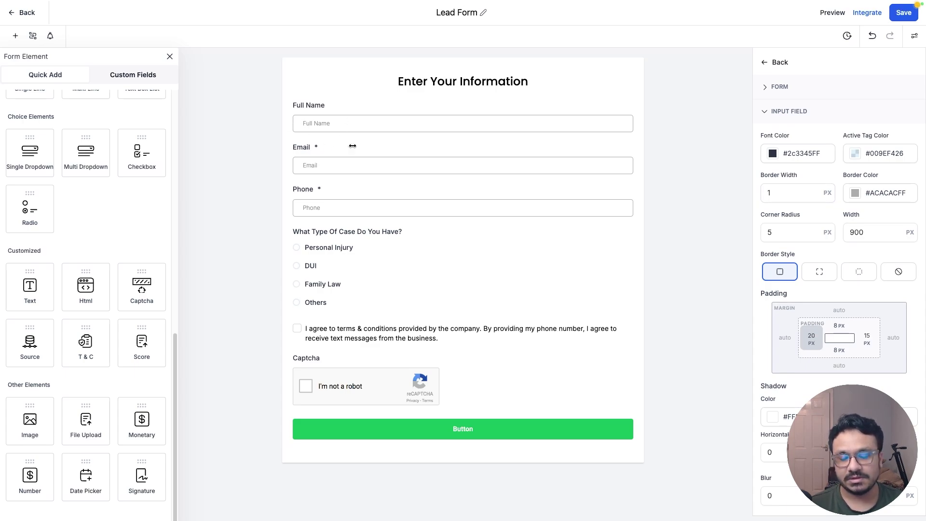
Set the input field corner radius to 2 and top and bottom padding to 12 px
click(769, 232)
double_click(767, 234)
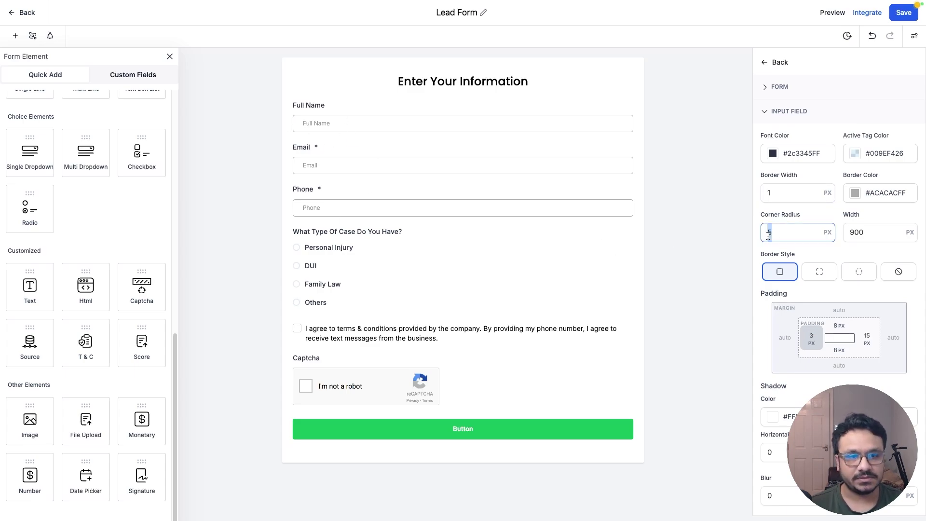
text(2)
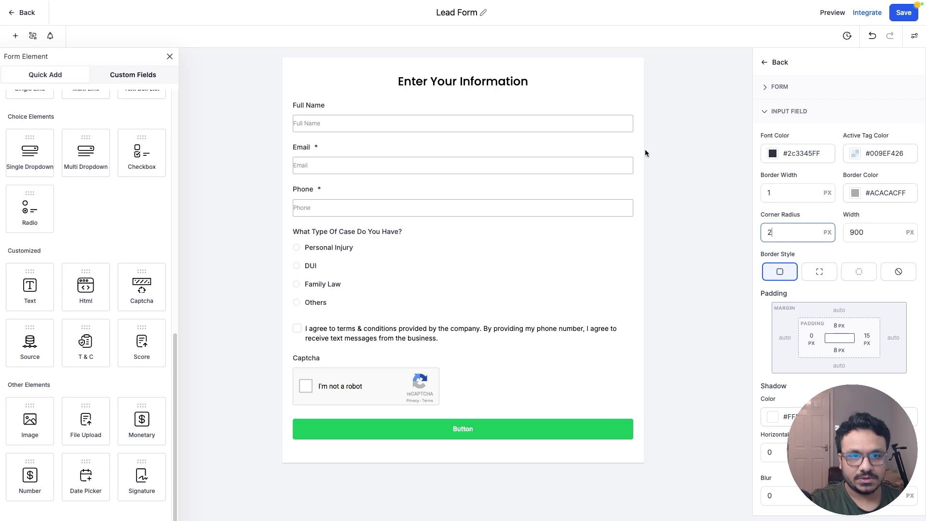
click(838, 326)
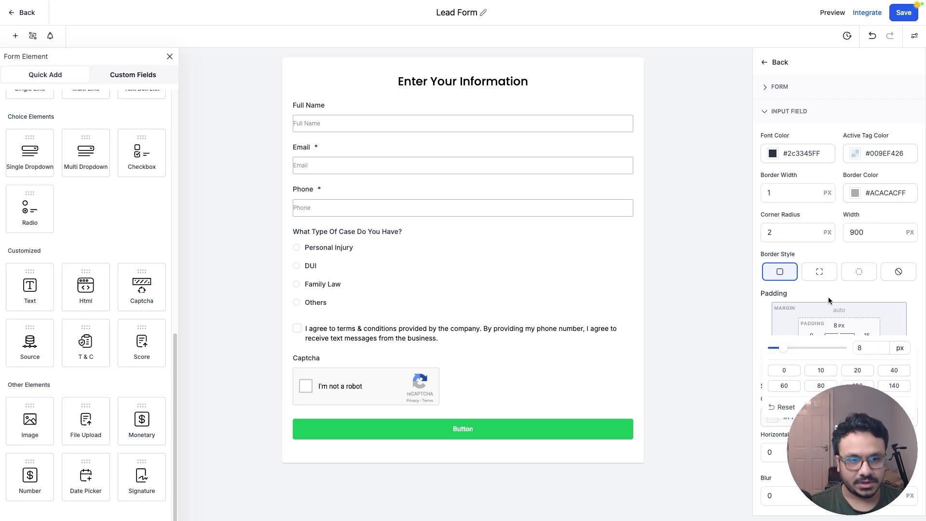
double_click(854, 347)
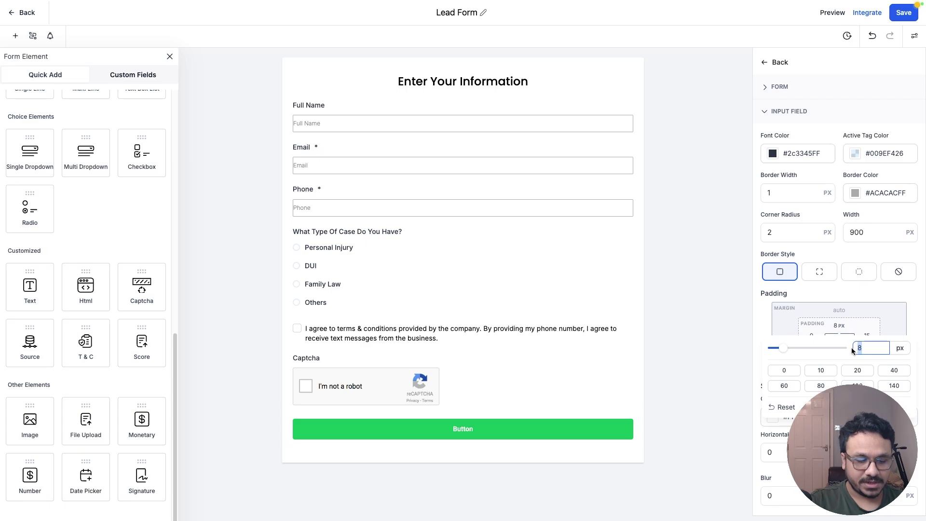
text(12)
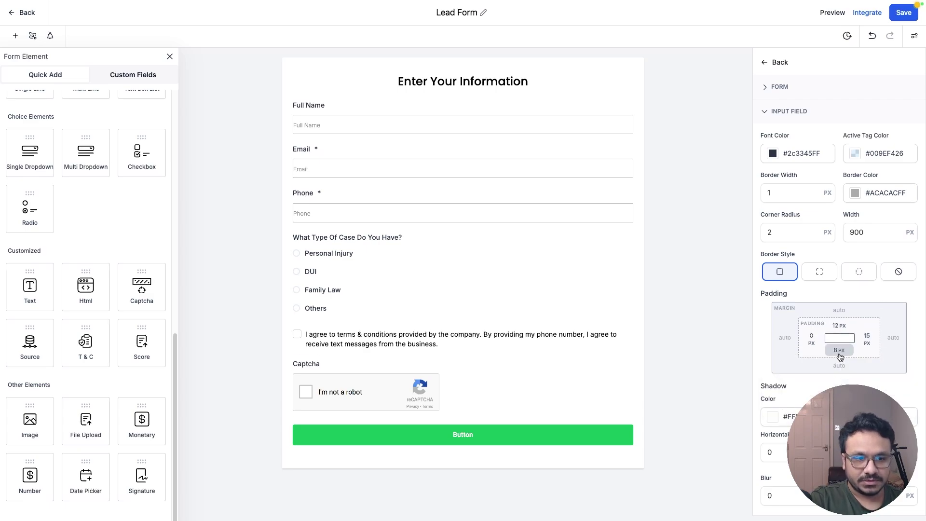
click(839, 350)
double_click(866, 373)
text(12)
key(Return)
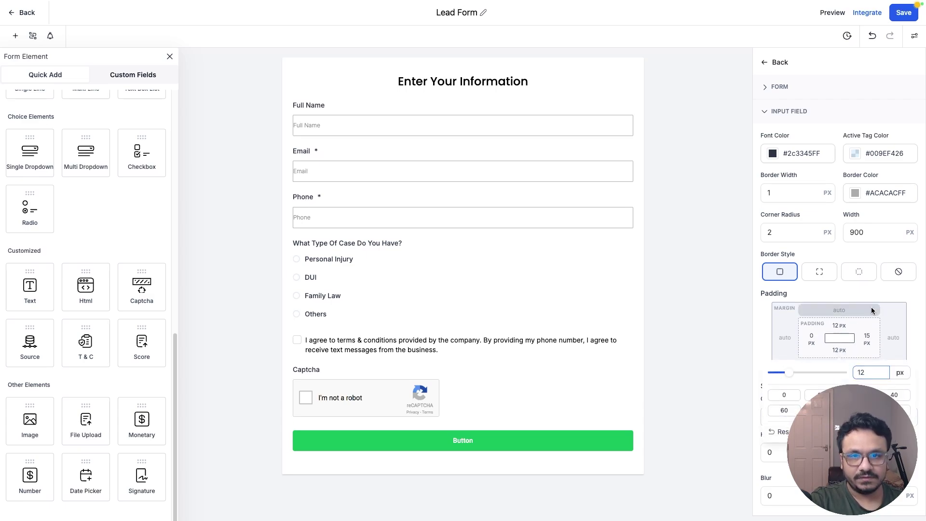
Set the input fields' left padding to 15 px, matching the right
click(811, 338)
drag(744, 370, 767, 370)
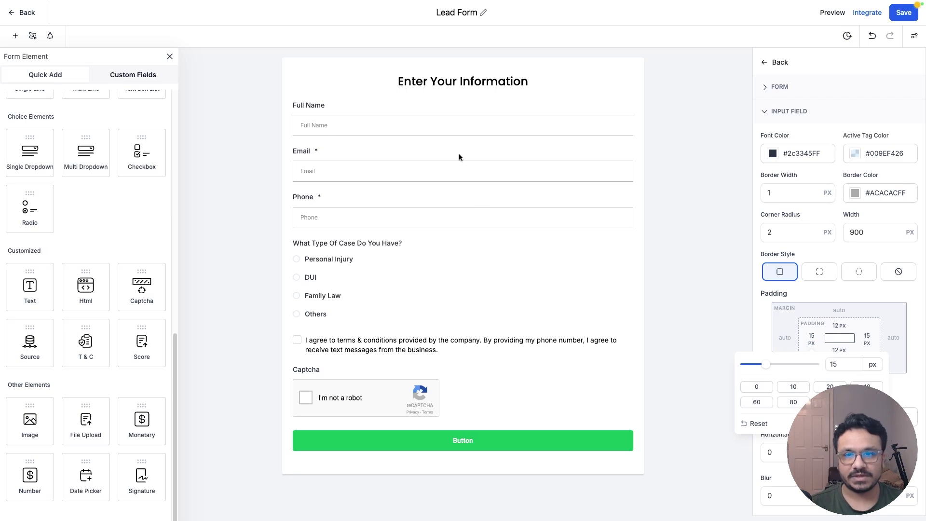
click(832, 295)
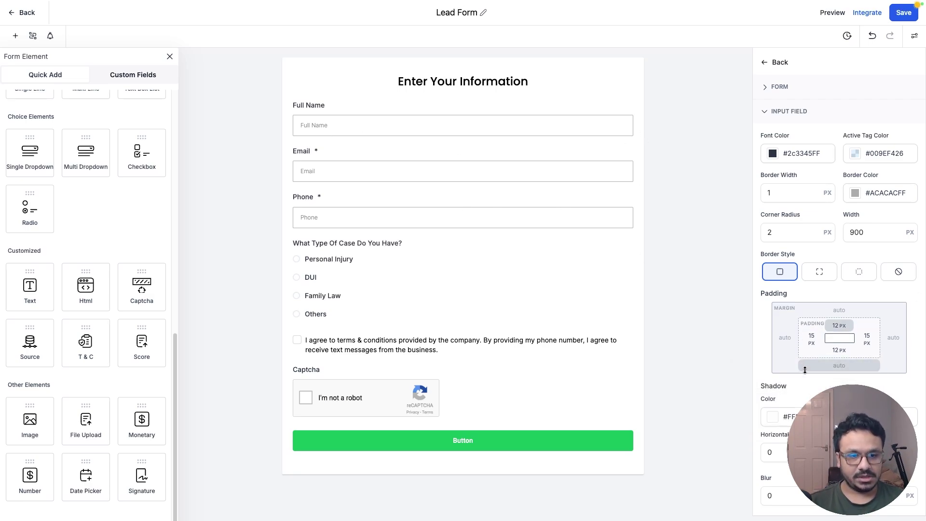
scroll(777, 347, down, 2)
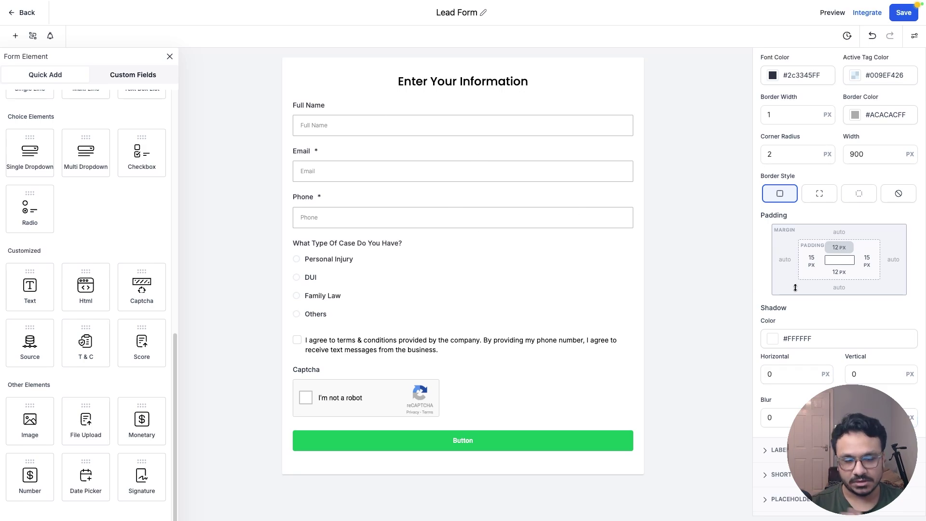
Set the form label font to Poppins
click(781, 451)
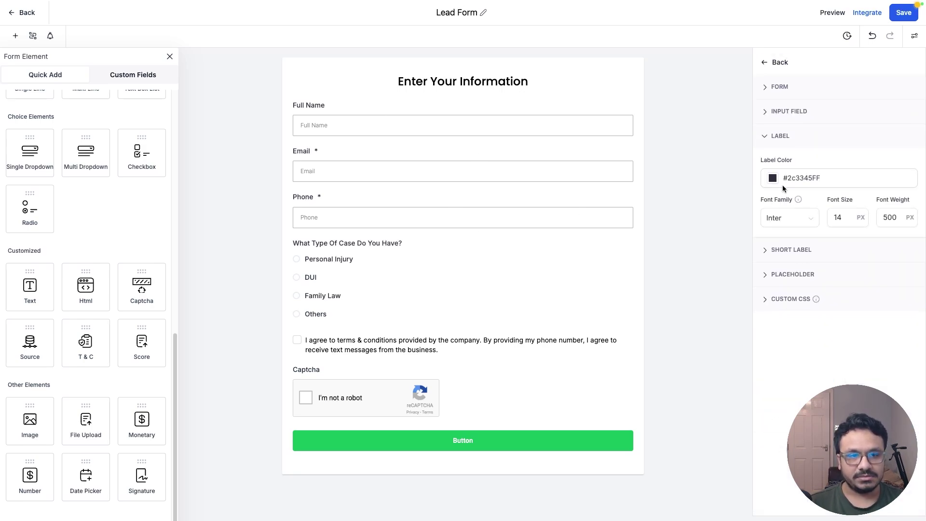
click(789, 217)
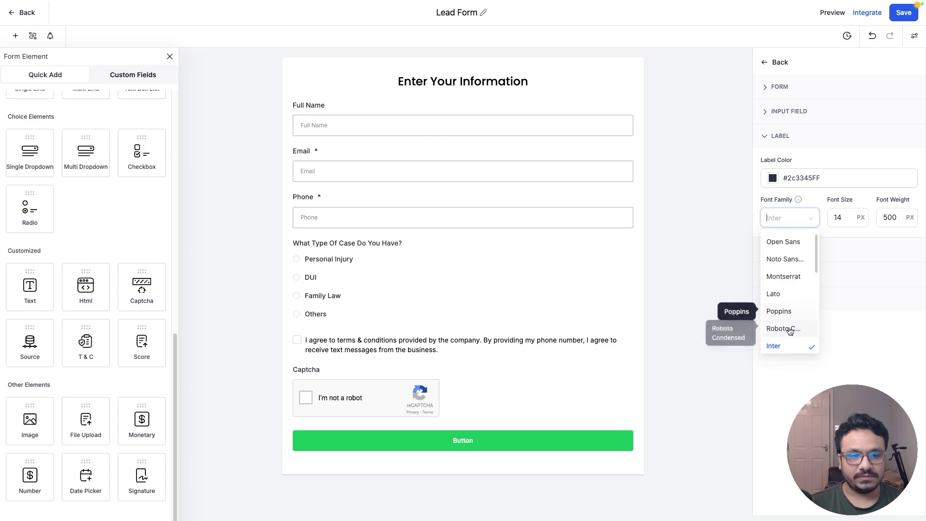
click(781, 311)
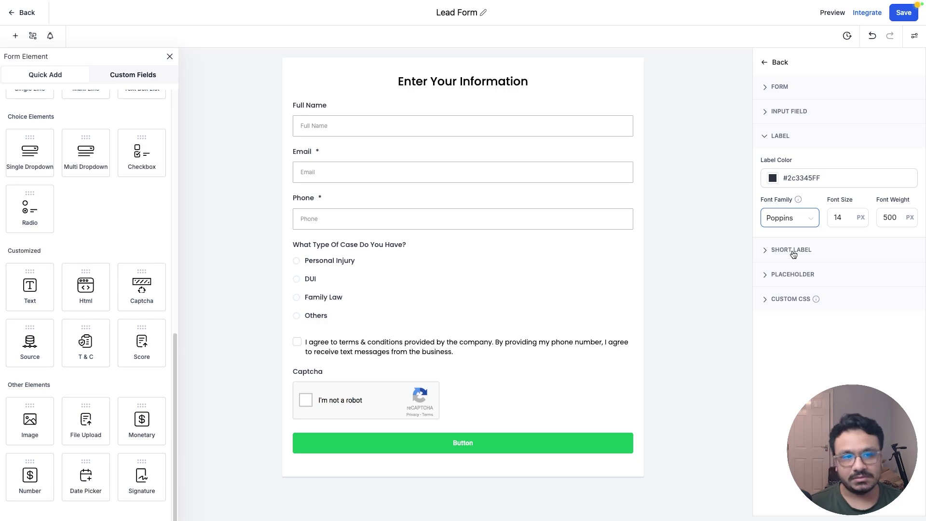
click(782, 266)
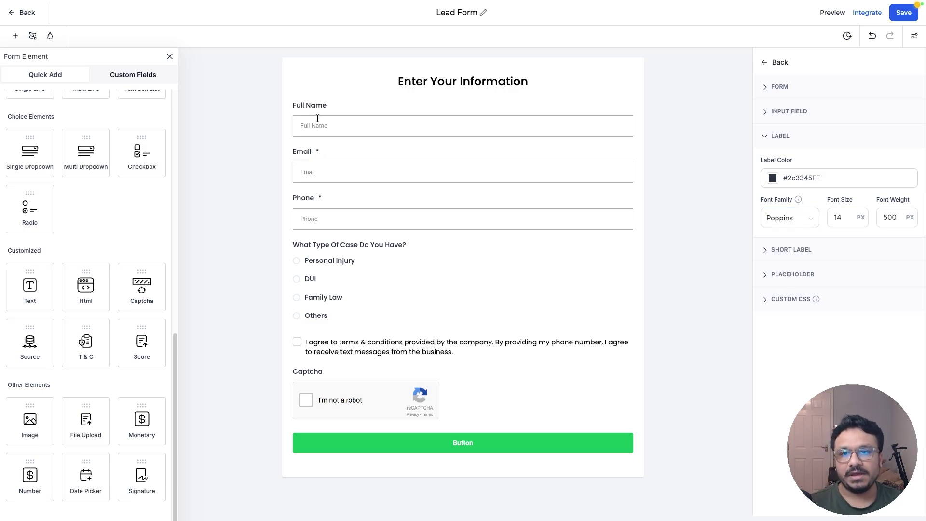
Style placeholders in Poppins, 14 px, colour #C6C6C6FF
click(793, 275)
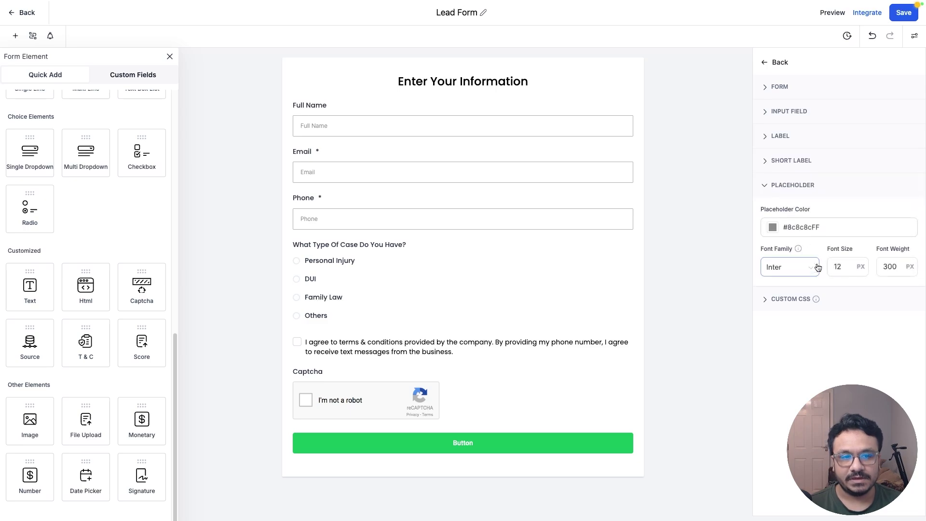
click(786, 267)
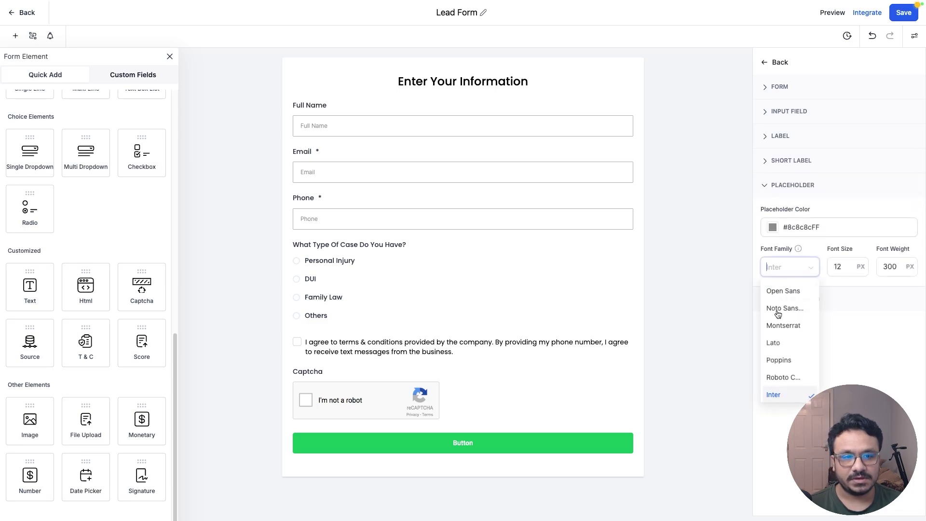
click(780, 360)
double_click(838, 267)
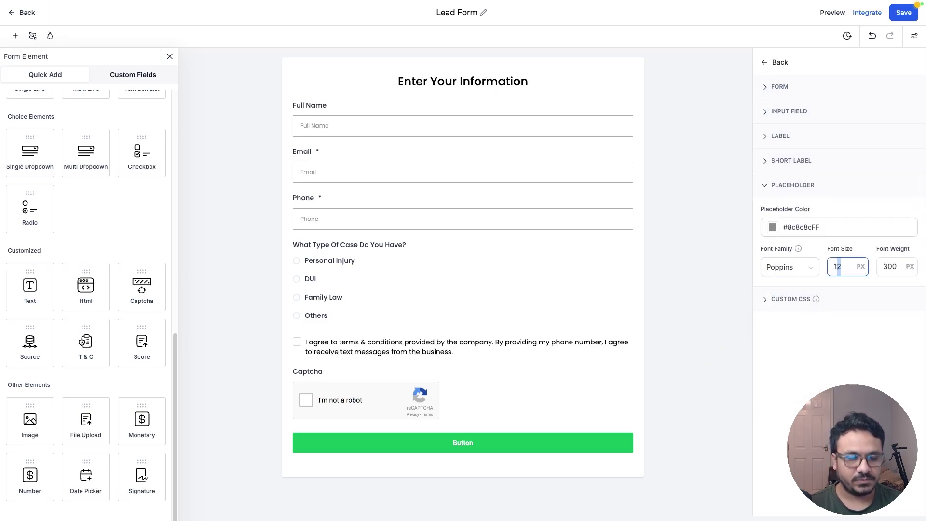
text(14)
click(757, 239)
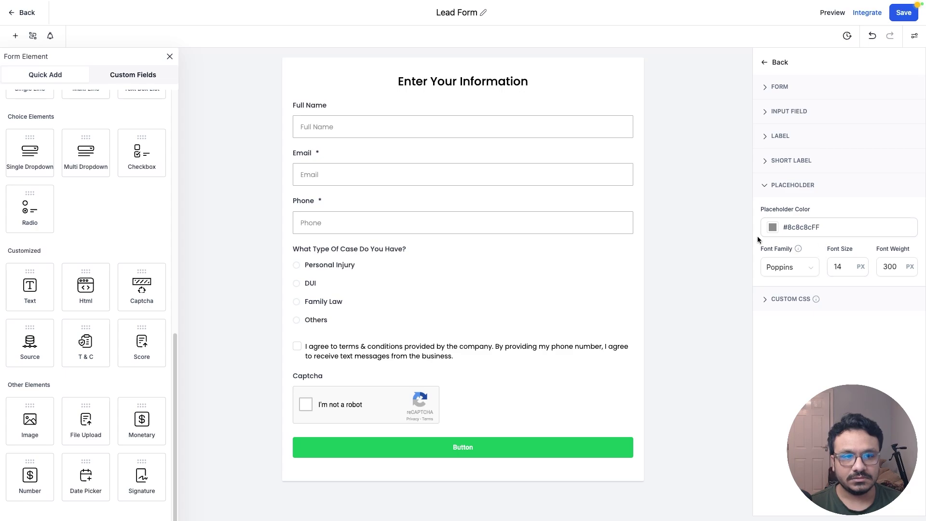
click(772, 229)
drag(719, 280, 715, 260)
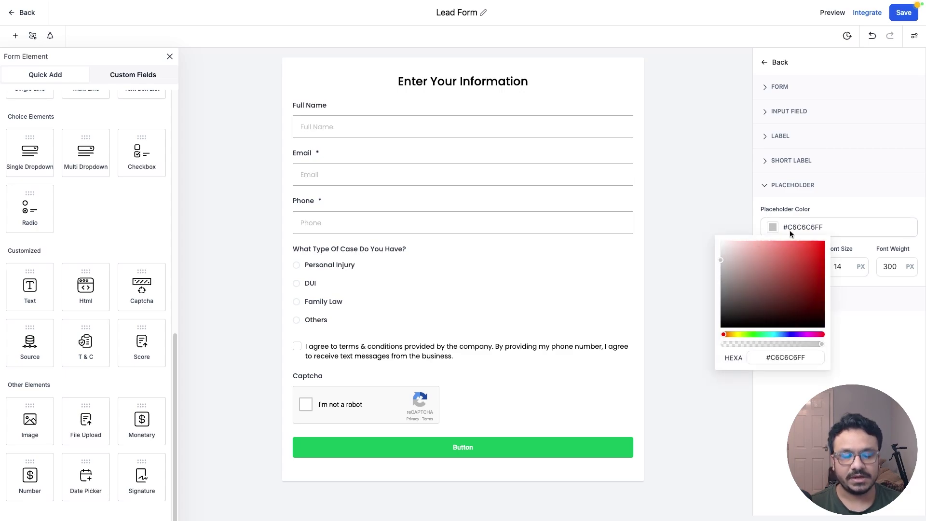
click(856, 204)
click(781, 302)
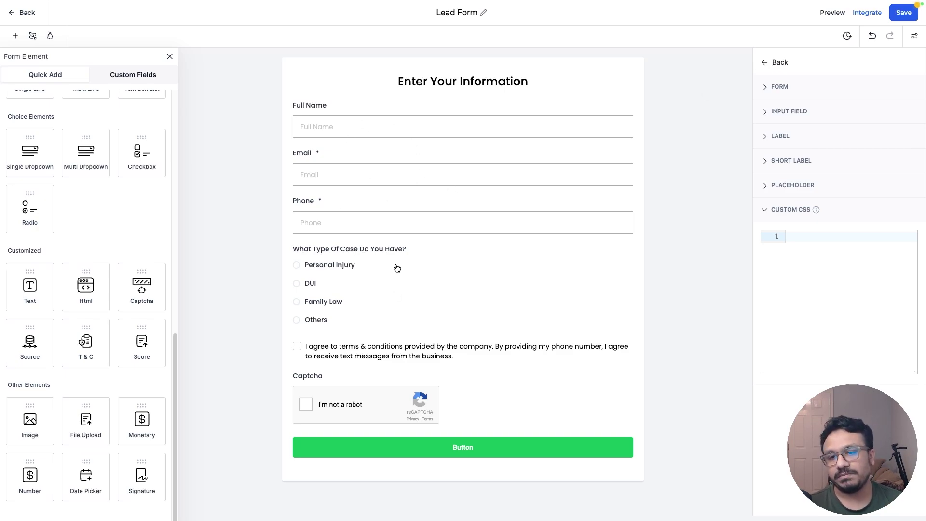
click(763, 62)
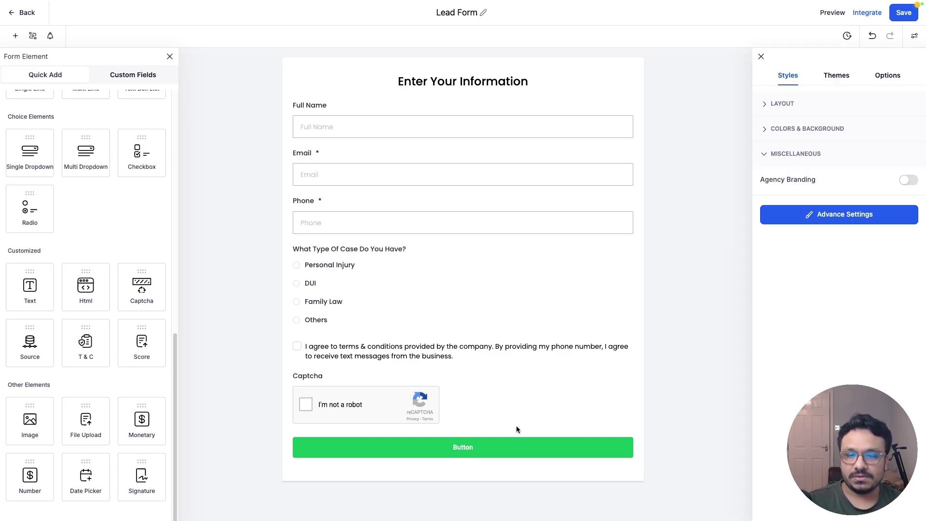
Bring up the green submit Button's own text and style settings from the canvas
click(488, 452)
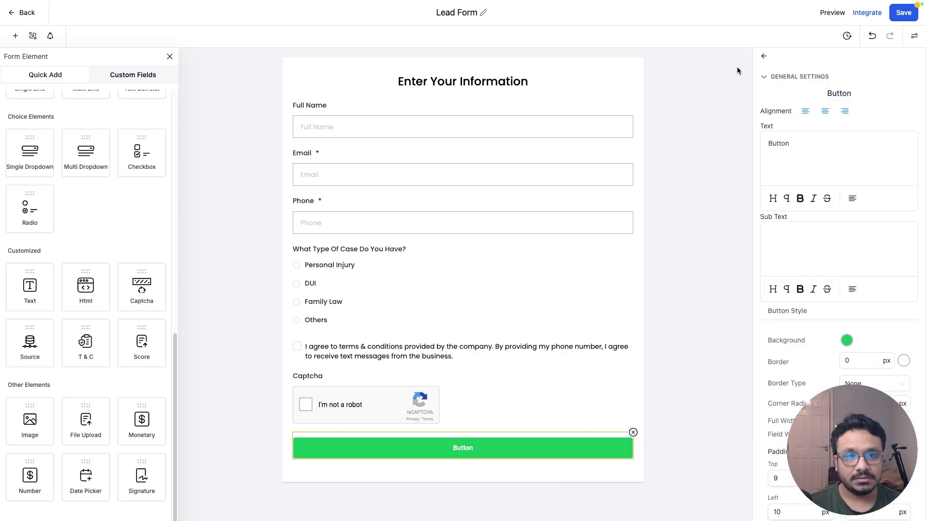
click(765, 57)
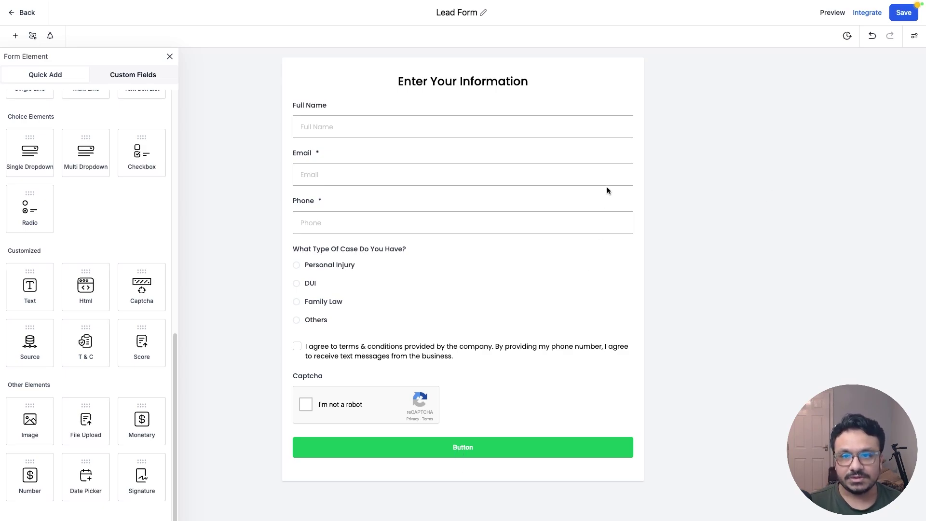
click(914, 35)
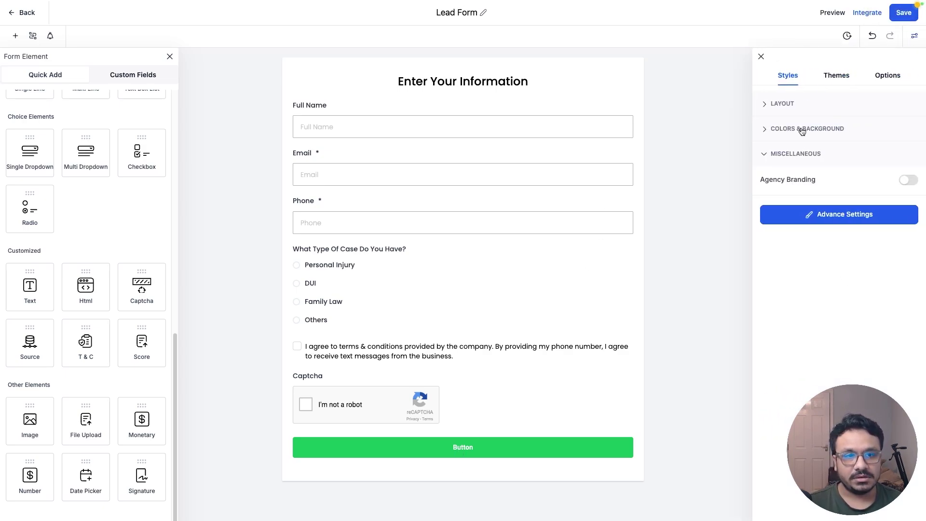
click(810, 216)
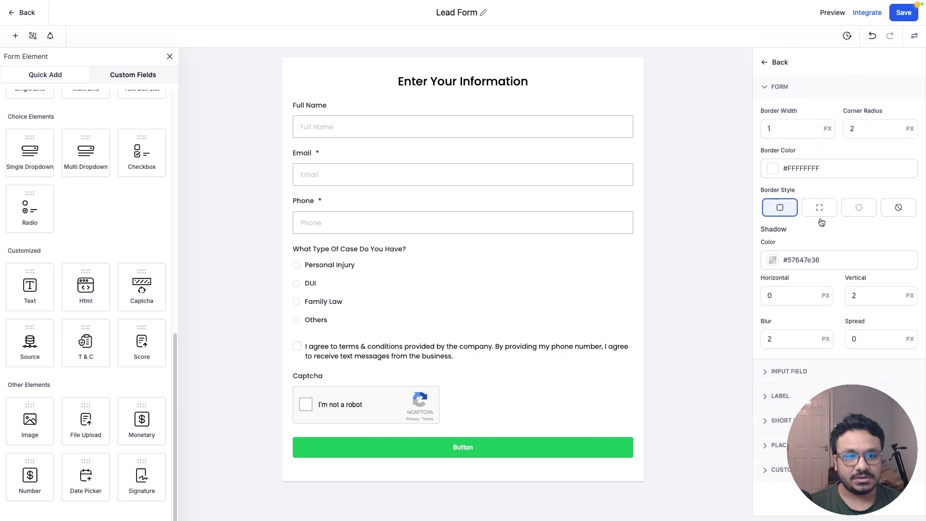
click(761, 66)
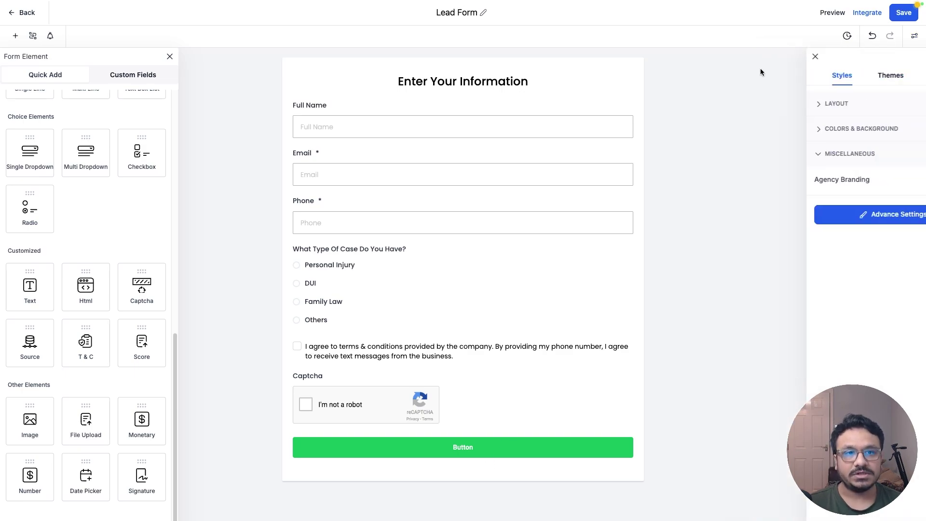
click(761, 56)
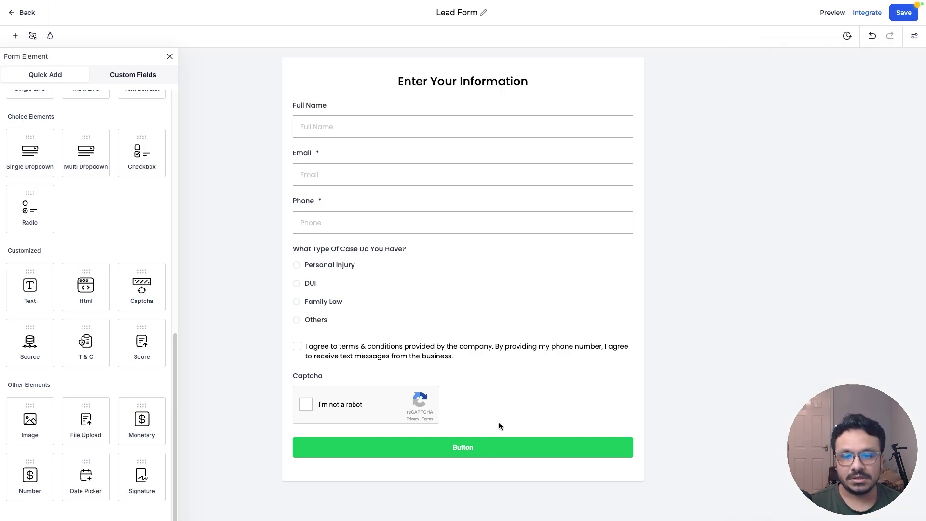
click(495, 442)
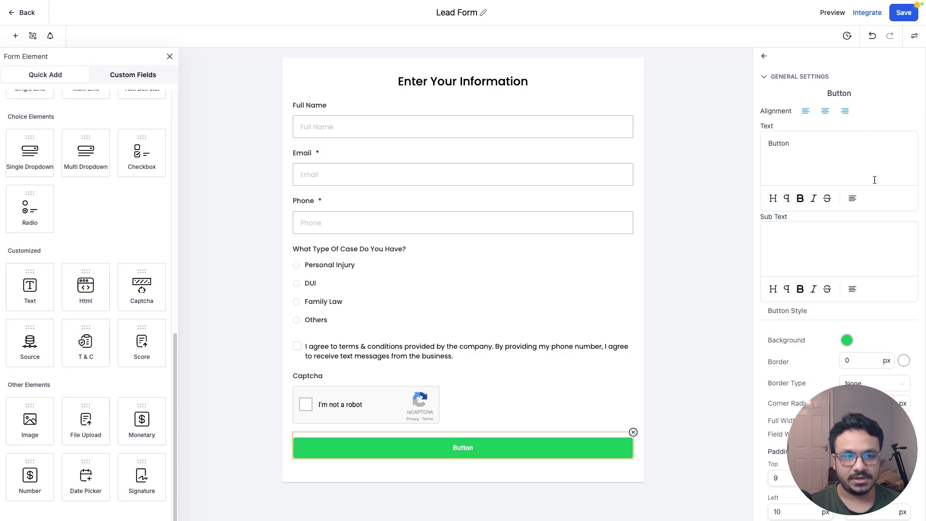
Replace the button label with 'I WANT A CONSULTATION'
drag(790, 144, 771, 143)
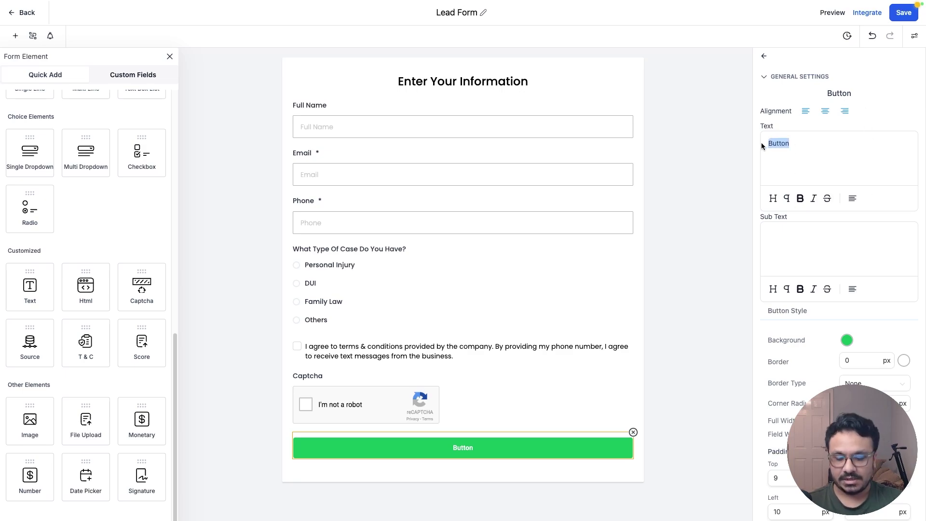
text(YES, I WAN)
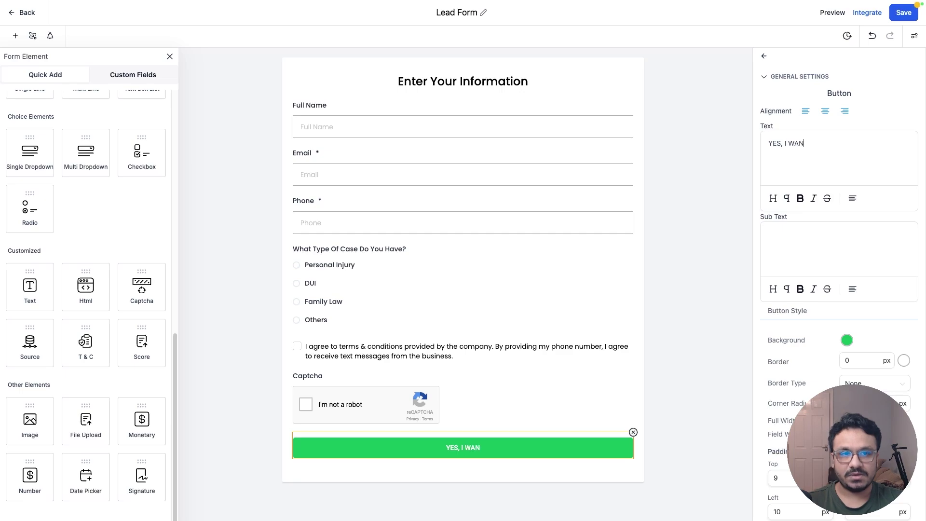
text(T TO REGISTER)
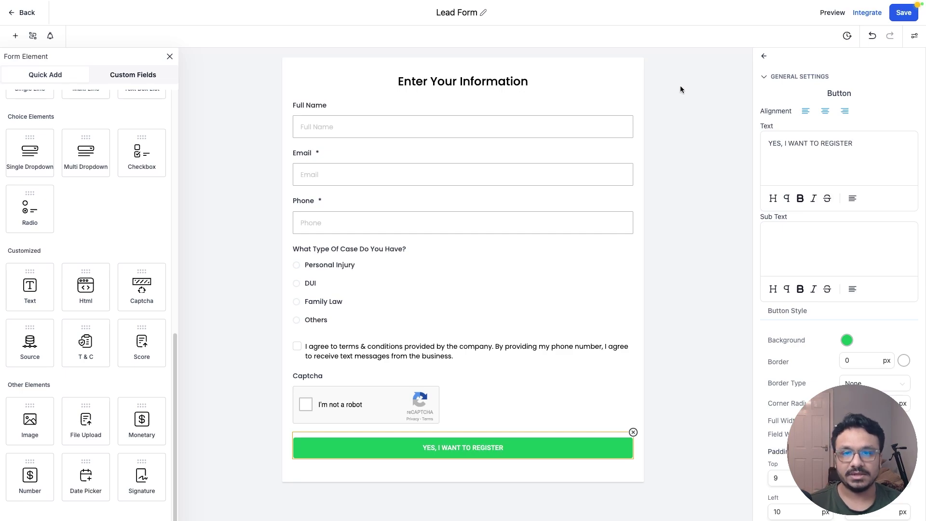
key(ctrl+shift+Left)
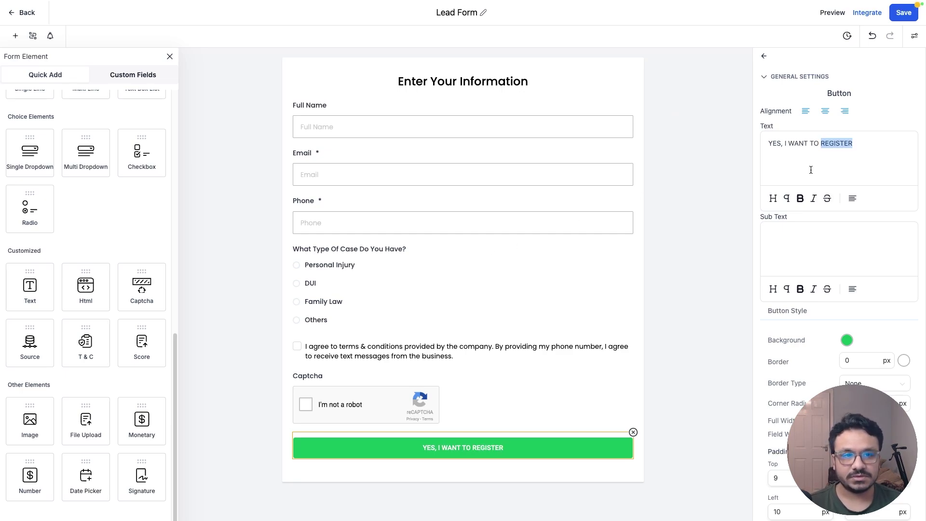
double_click(827, 145)
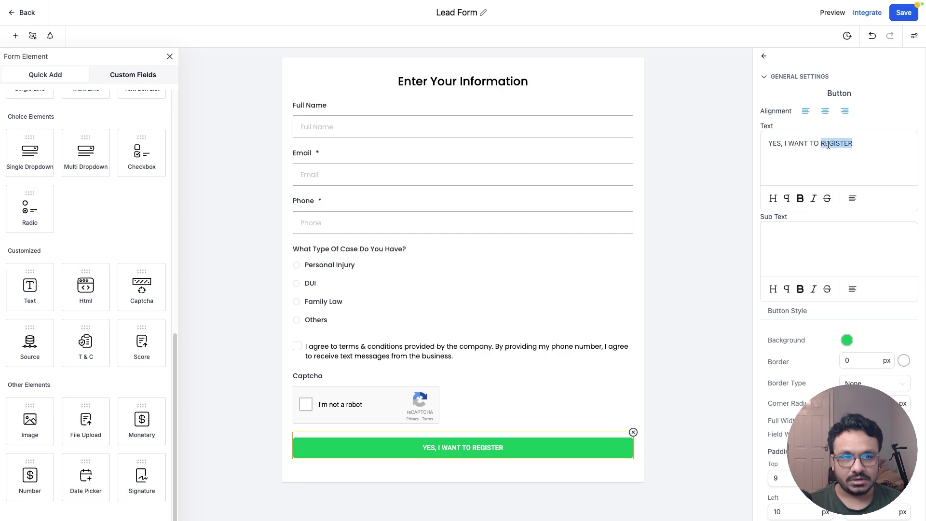
click(825, 145)
triple_click(867, 145)
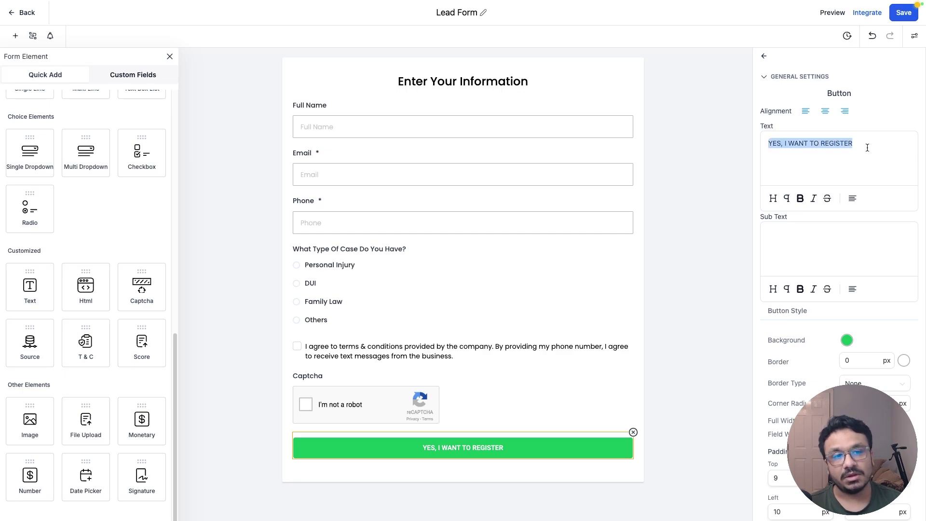
click(866, 145)
drag(863, 144, 756, 138)
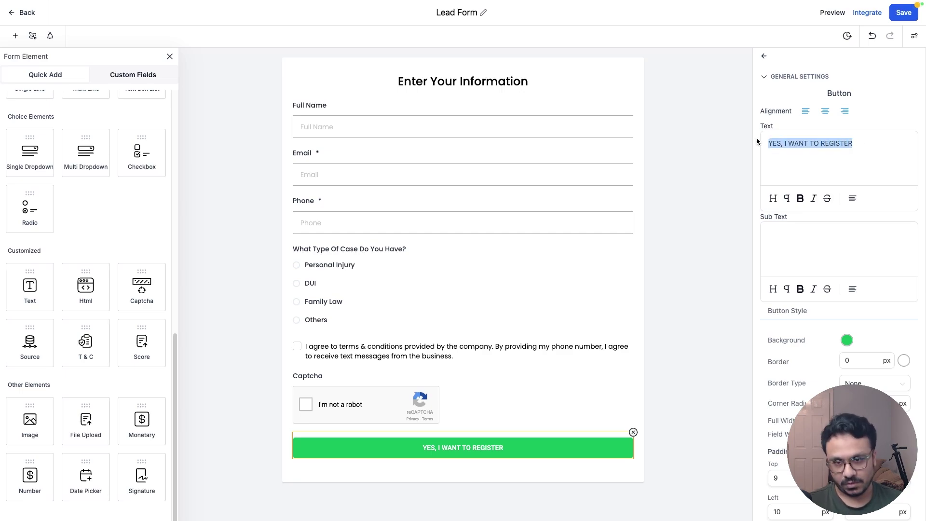
text(YE)
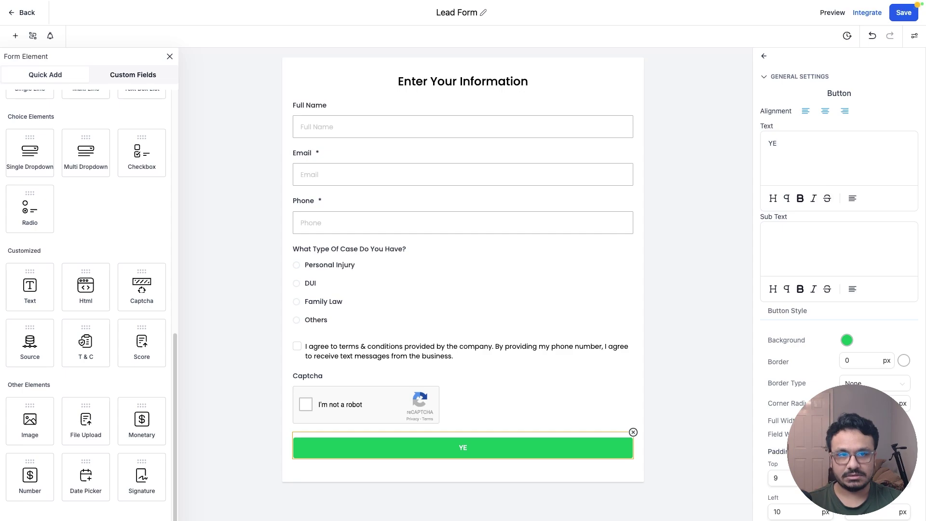
key(BackSpace)
key(BackSpace)
text(I WA)
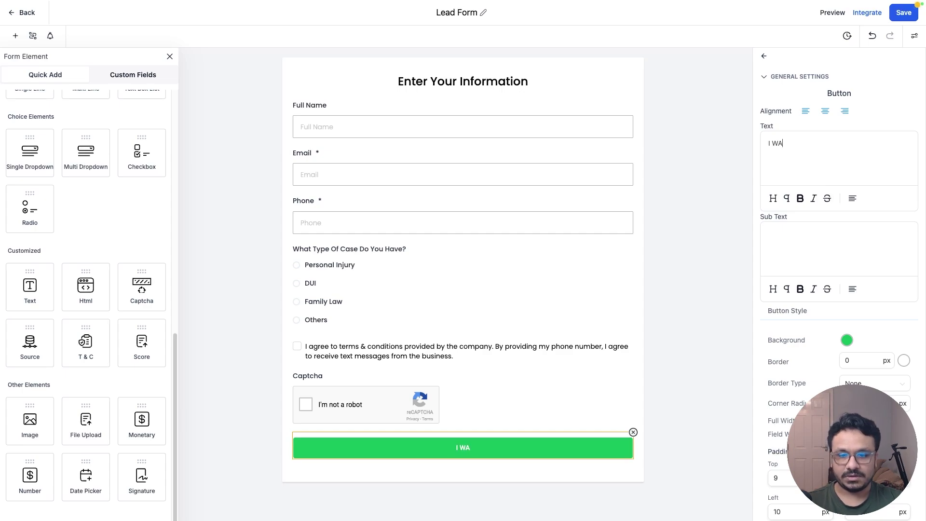
text(NT A CONSU)
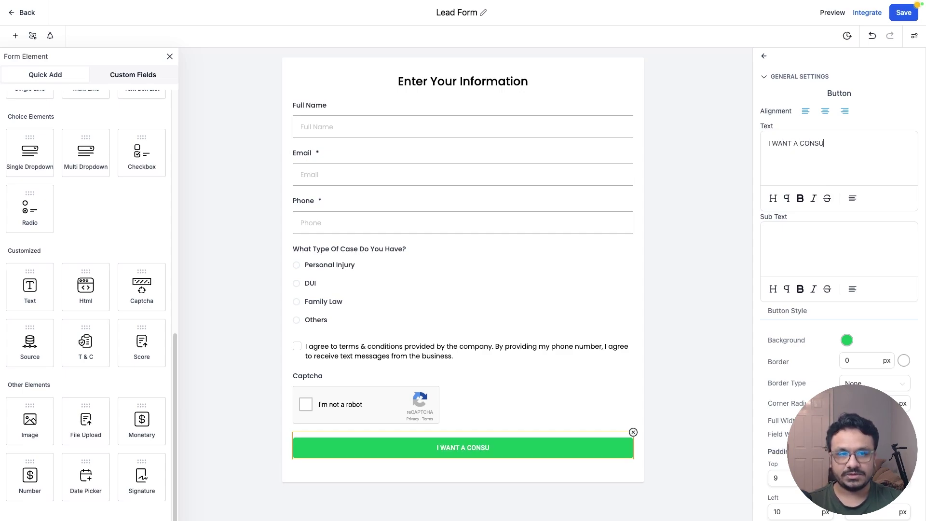
text(LTATION)
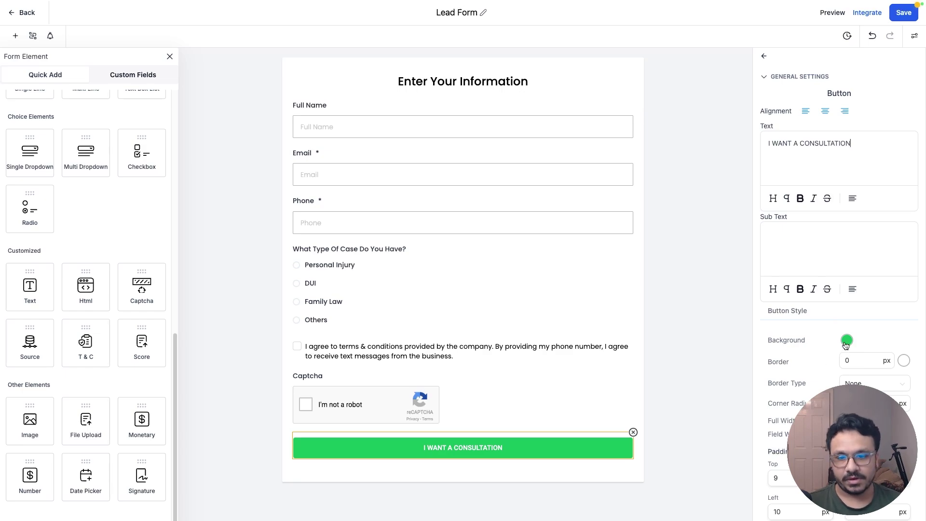
Make the button background red and its top padding 13 px
click(844, 360)
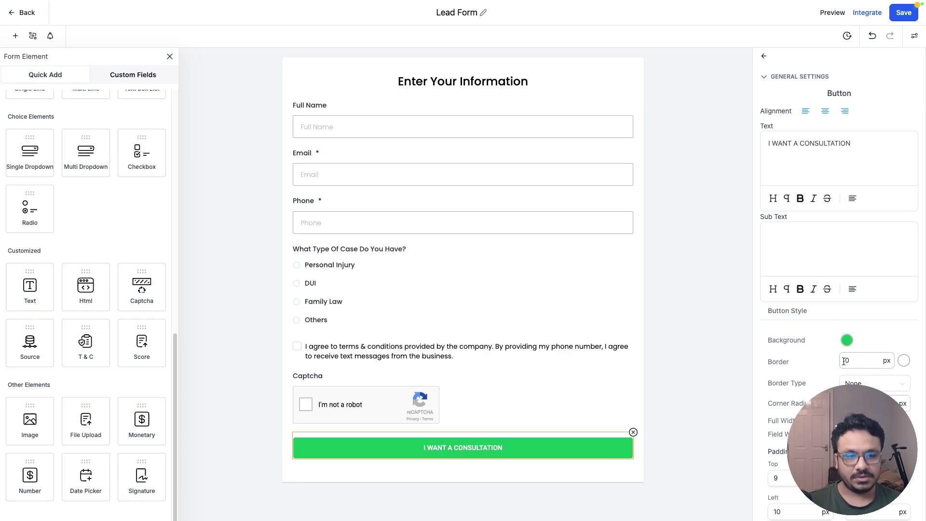
click(846, 340)
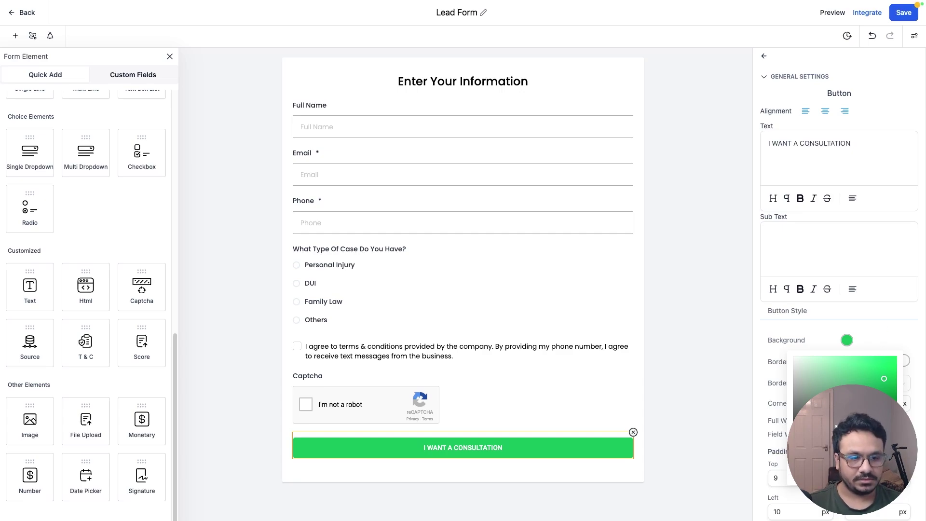
click(861, 340)
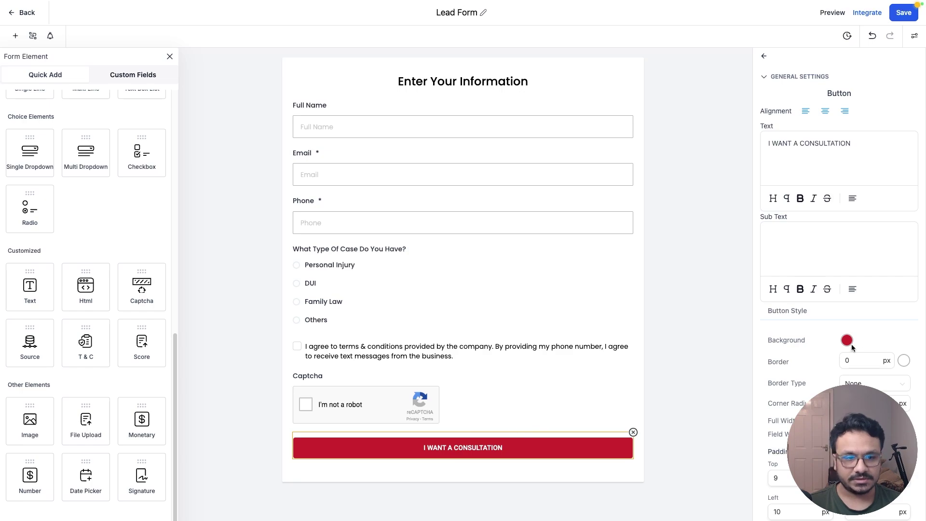
click(892, 403)
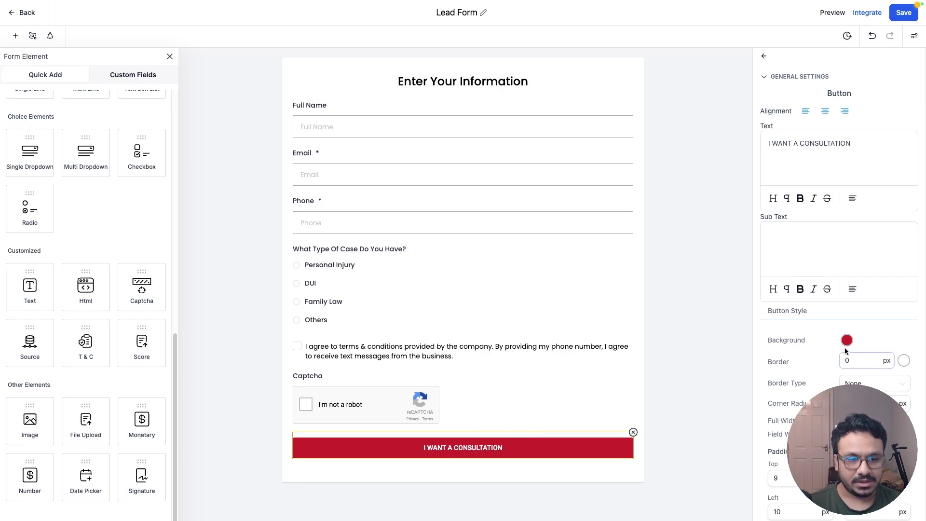
scroll(839, 357, down, 1)
drag(781, 429, 761, 424)
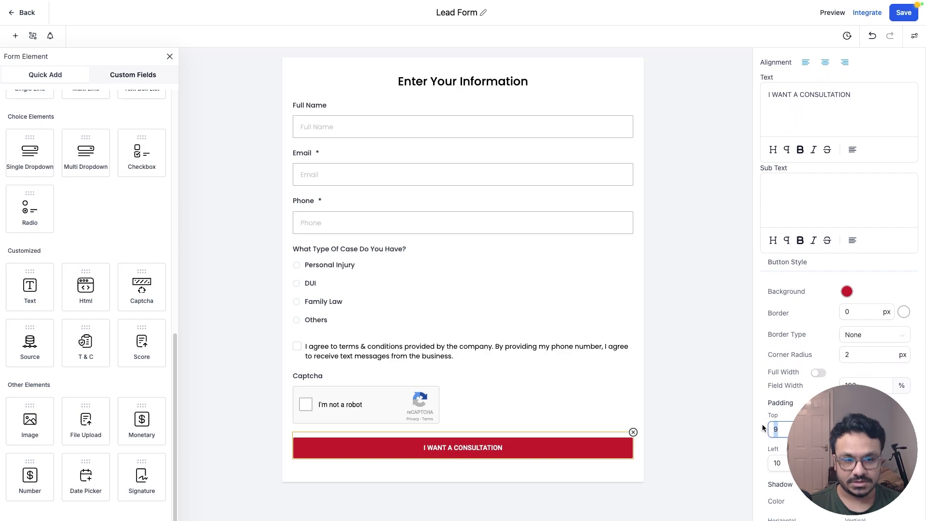
text(13)
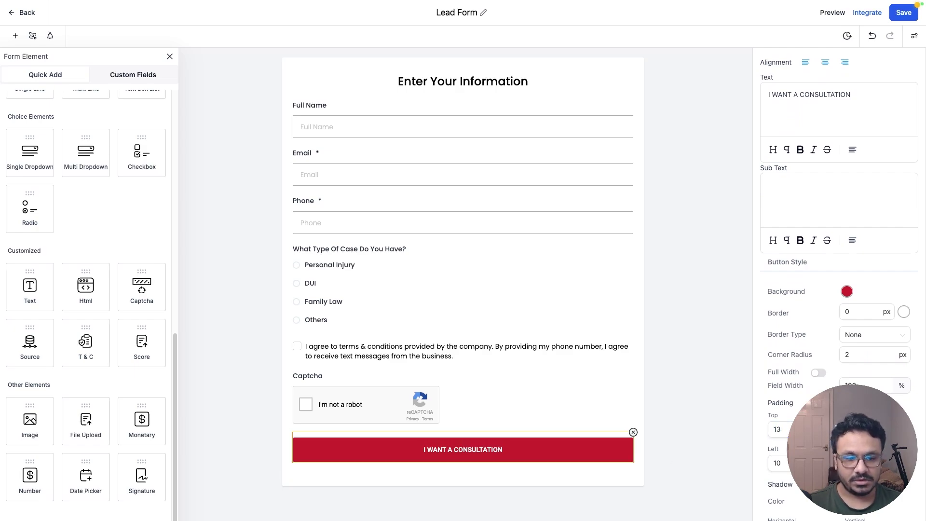
Make the button span the full form width
click(778, 463)
double_click(777, 463)
scroll(855, 309, down, 1)
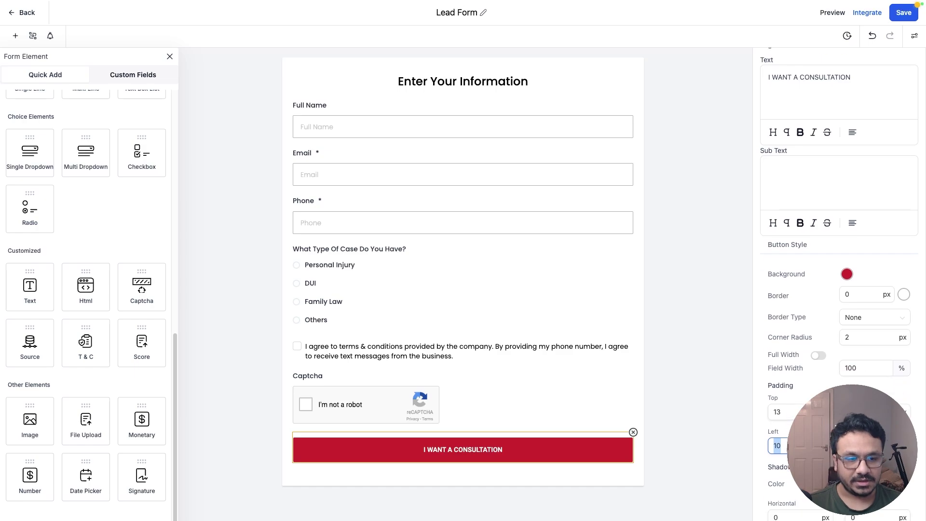
scroll(855, 306, up, 1)
scroll(856, 306, down, 5)
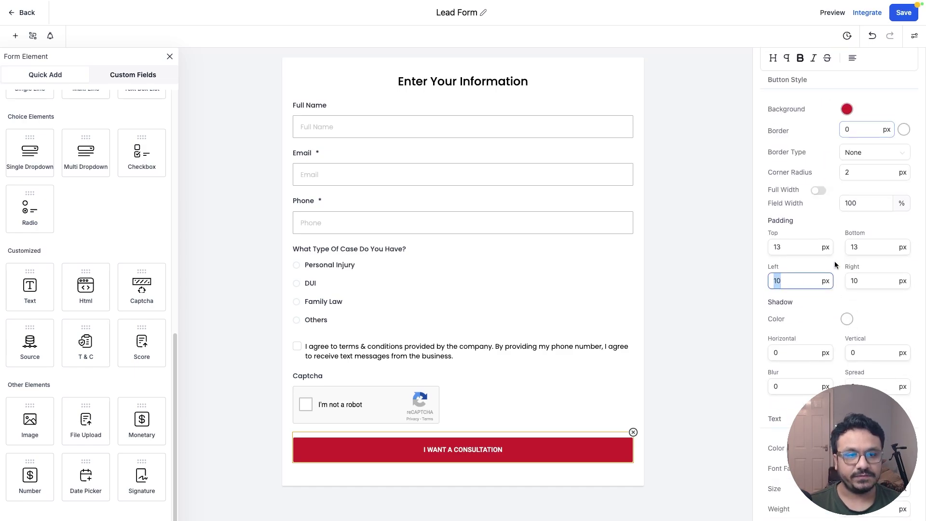
click(816, 191)
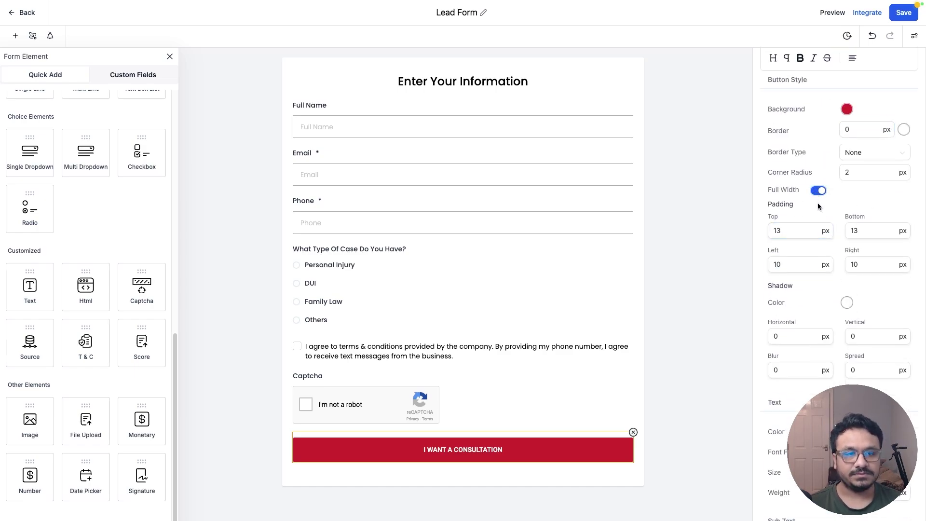
scroll(817, 195, up, 5)
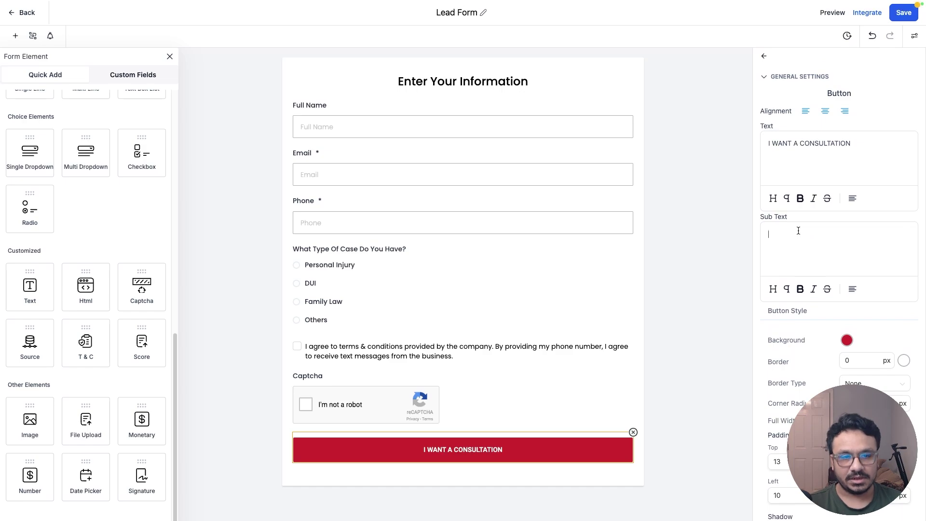
scroll(800, 231, down, 1)
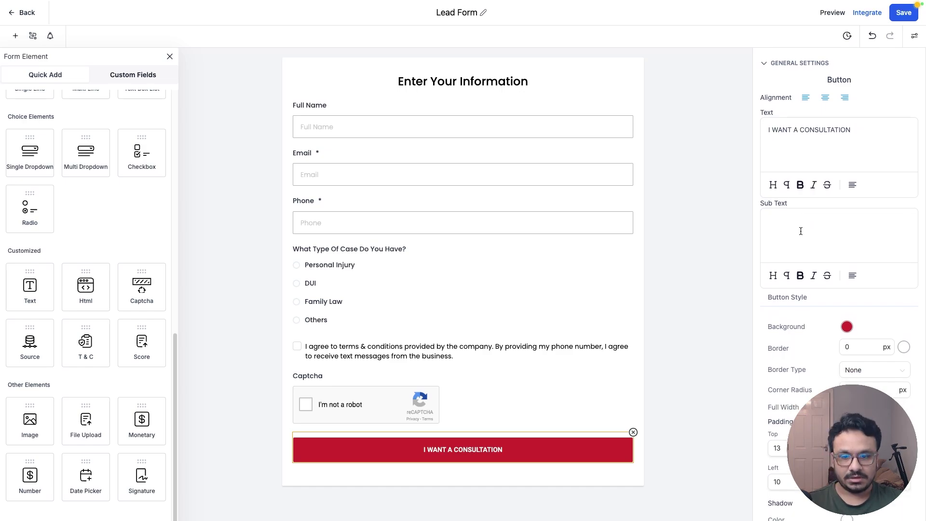
click(800, 231)
text(FREE CON)
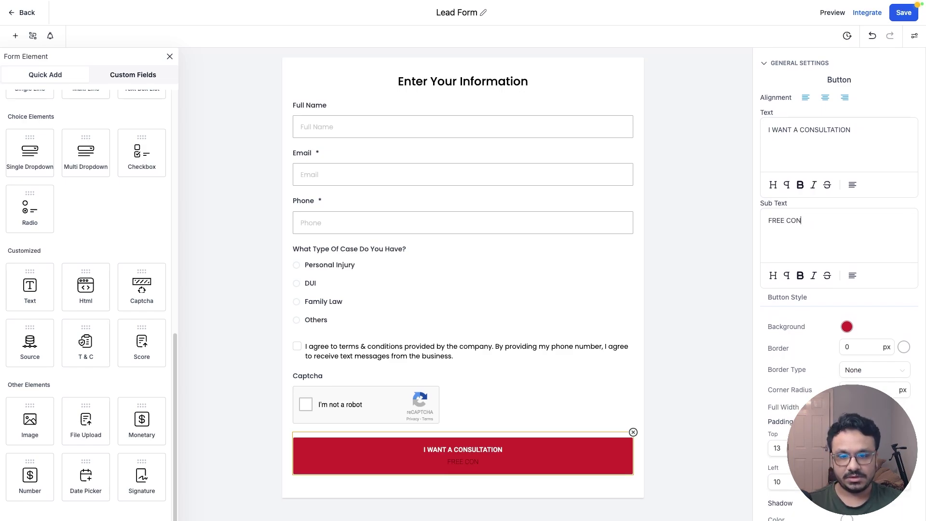
text(SULTATION)
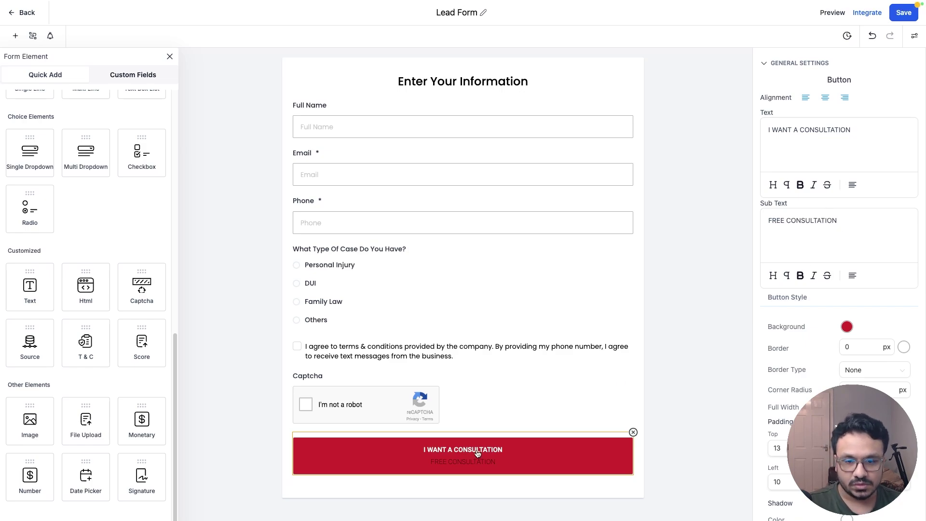
drag(840, 223, 745, 220)
key(BackSpace)
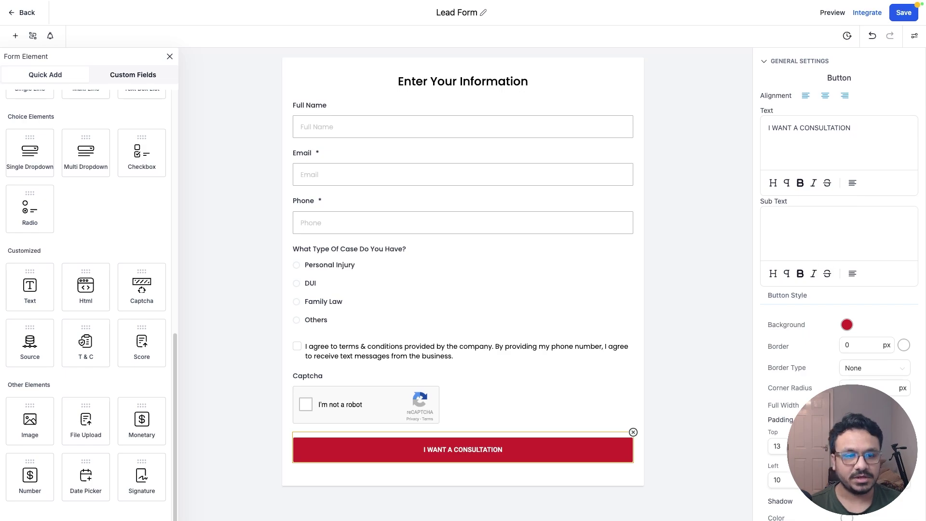
scroll(849, 360, down, 5)
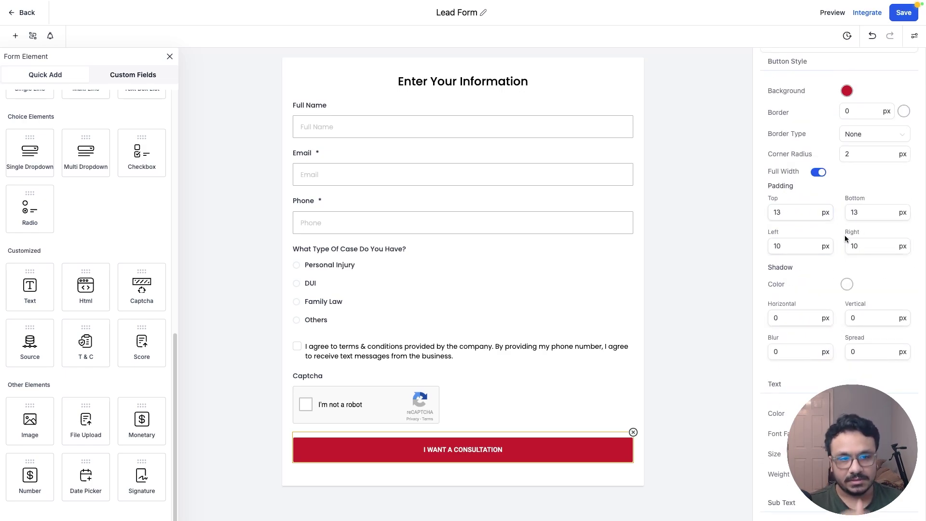
Give the button shadow a 4 px blur and 4 px vertical offset
scroll(829, 260, down, 1)
click(799, 305)
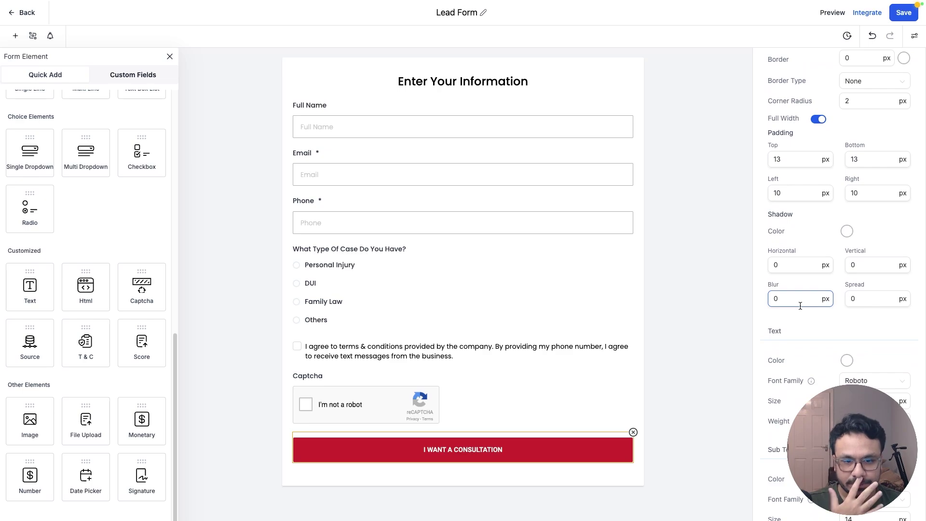
double_click(771, 298)
text(4)
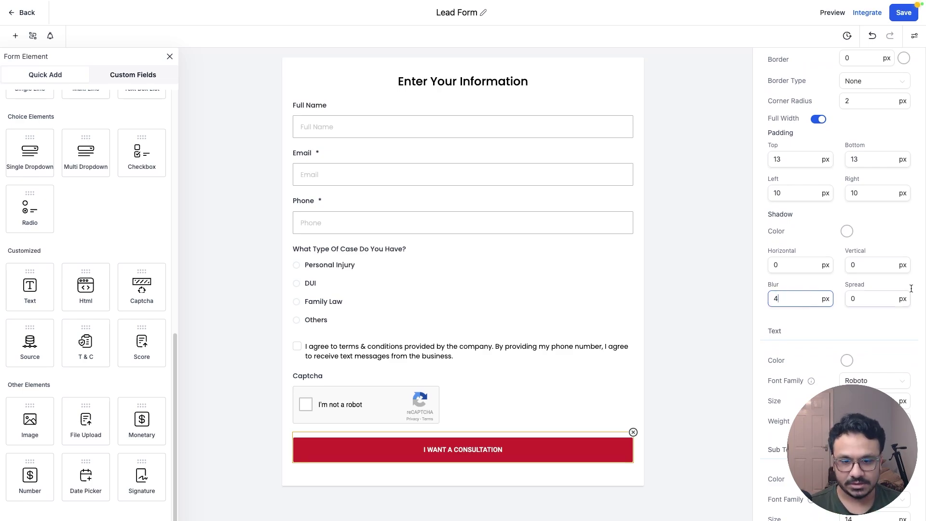
double_click(868, 265)
text(4)
click(834, 251)
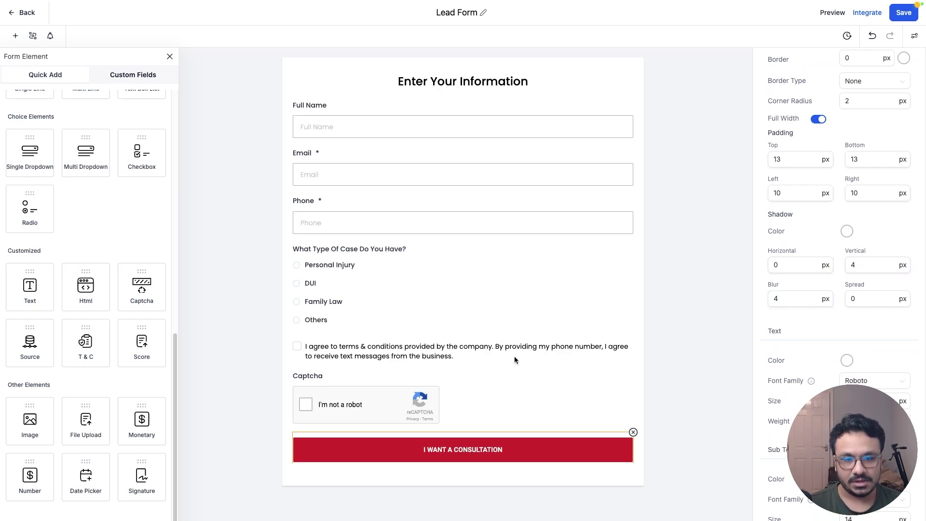
Set the button text to Poppins weight 600 and save the form
scroll(820, 328, down, 1)
click(844, 335)
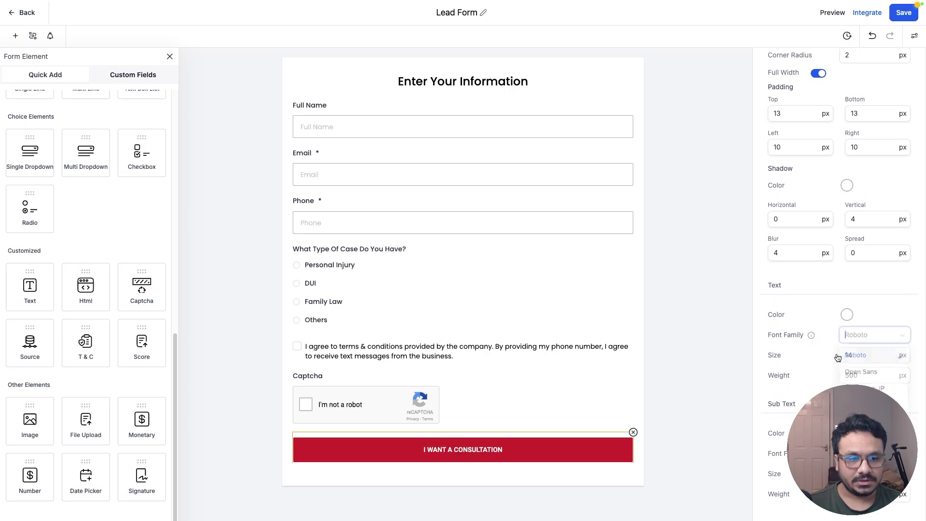
click(862, 424)
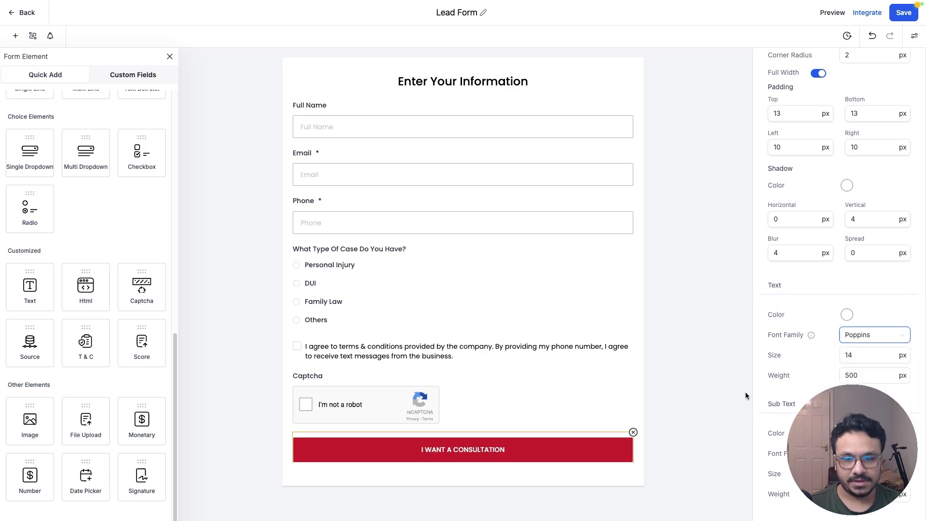
click(868, 374)
click(850, 375)
key(BackSpace)
text(6)
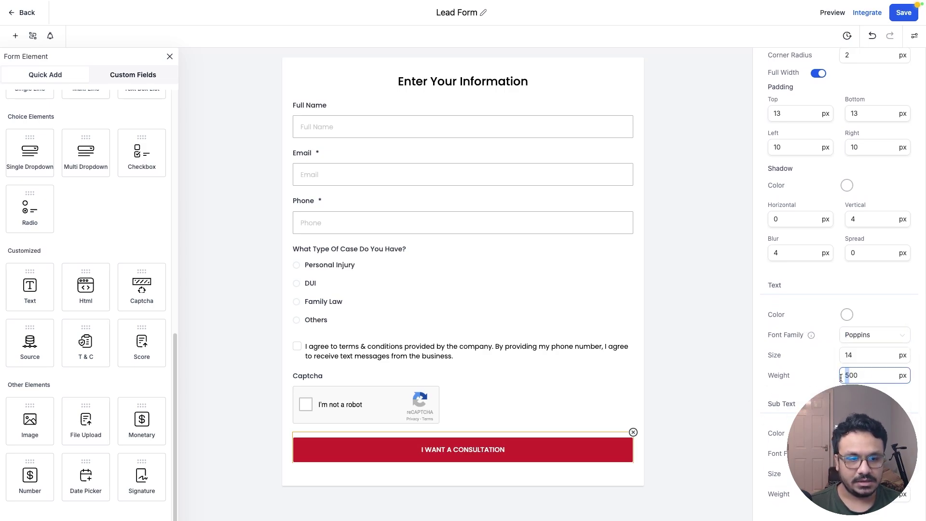
click(820, 390)
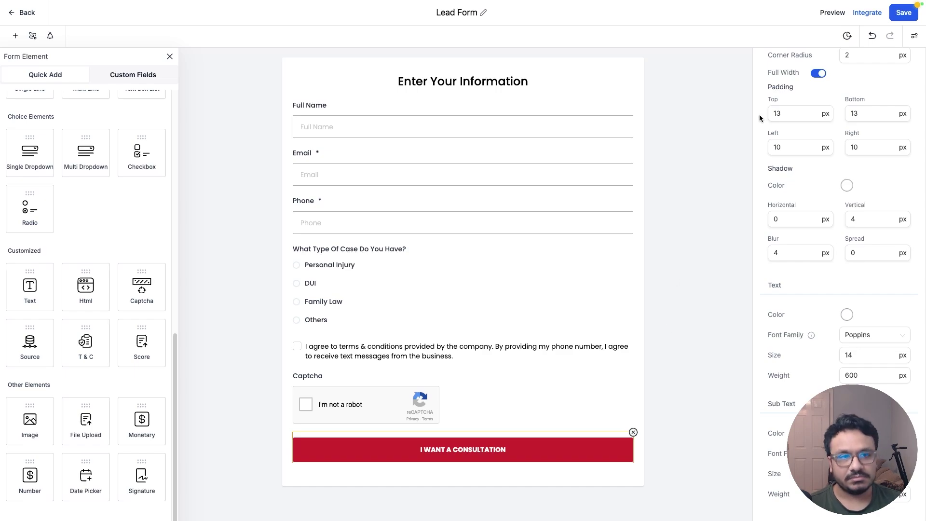
click(899, 16)
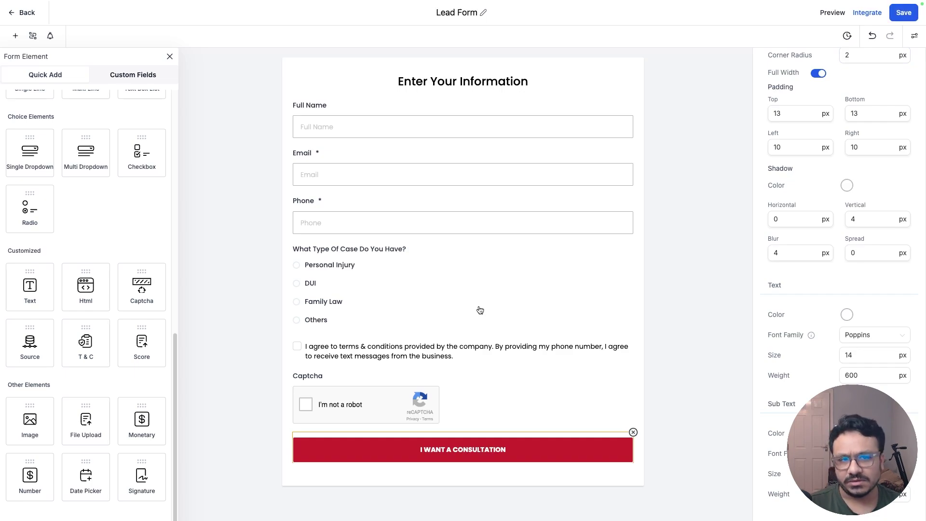
click(507, 282)
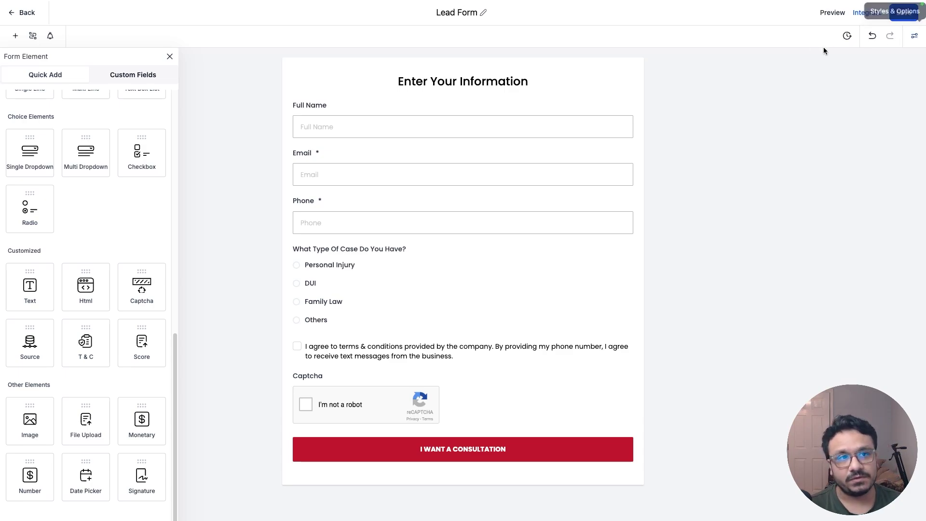
Save the form and set its on-submit action to Open URL website.com/thank-you
click(901, 19)
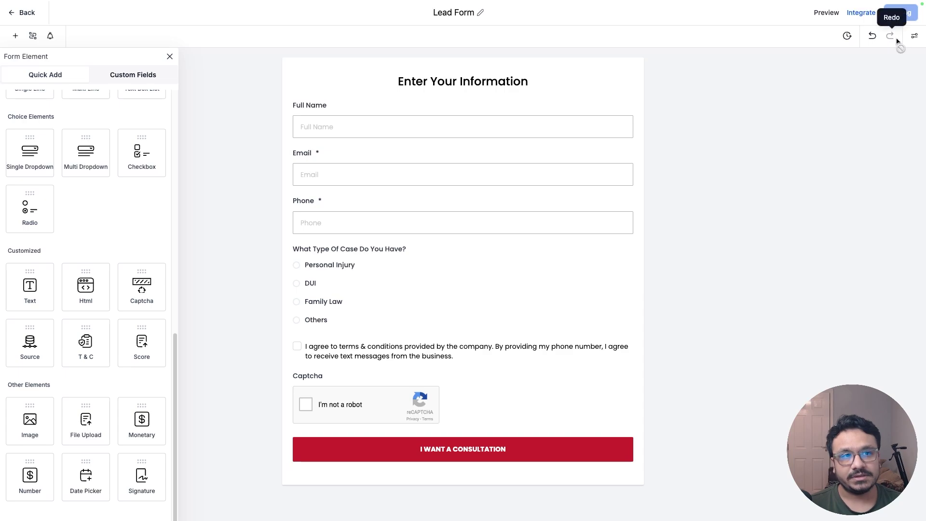
click(915, 35)
click(891, 77)
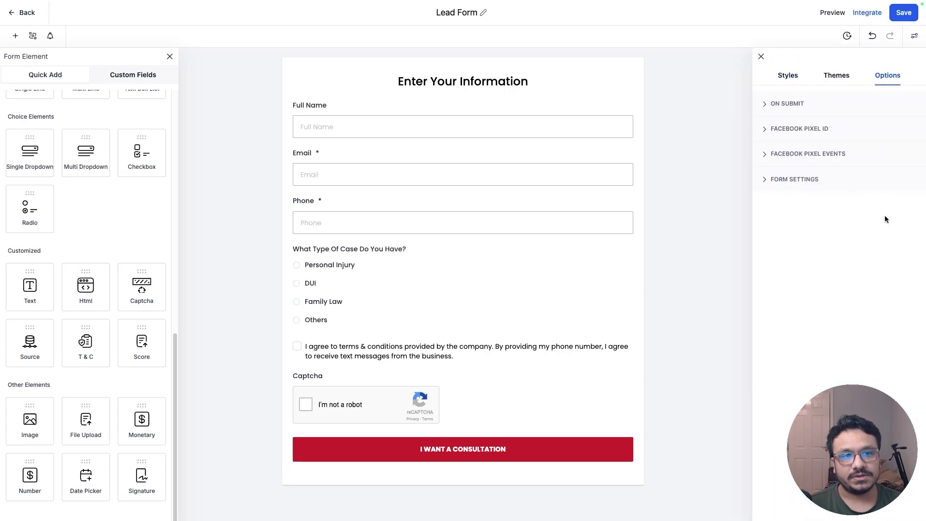
click(787, 103)
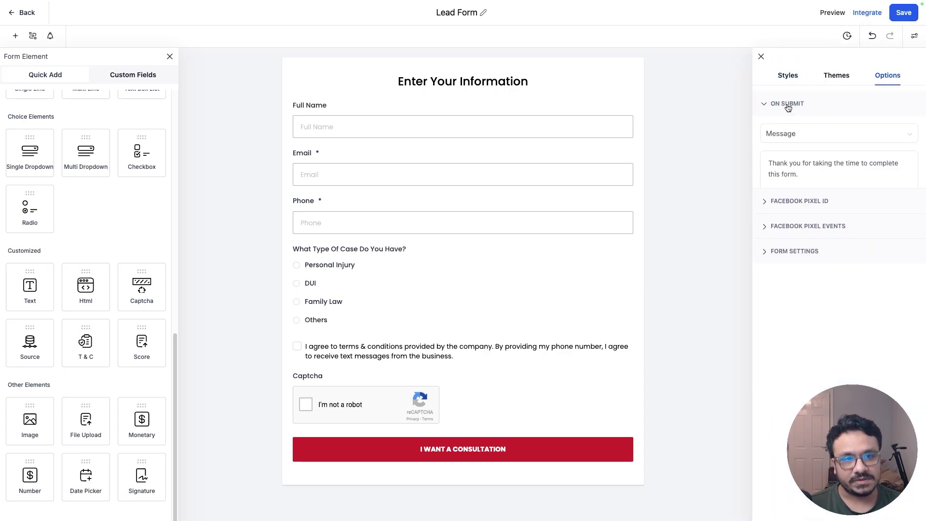
click(796, 135)
click(799, 154)
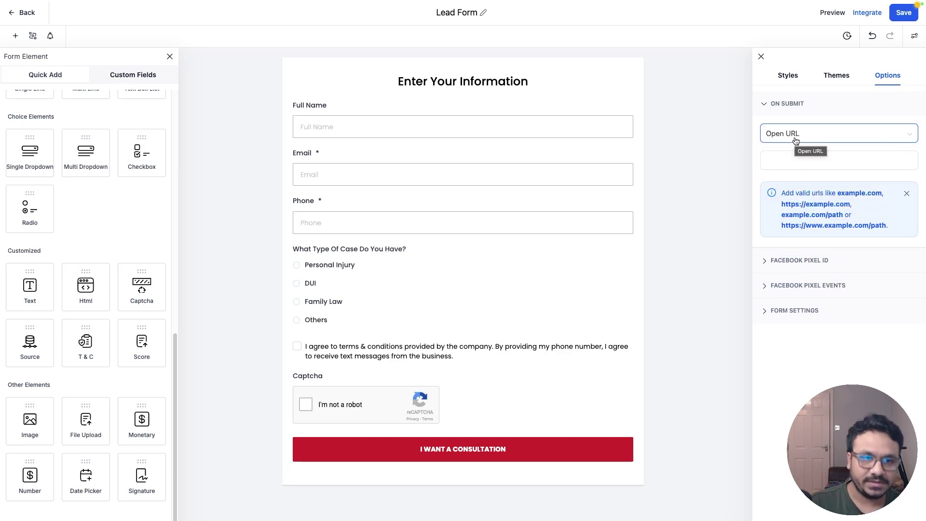
click(795, 141)
click(800, 155)
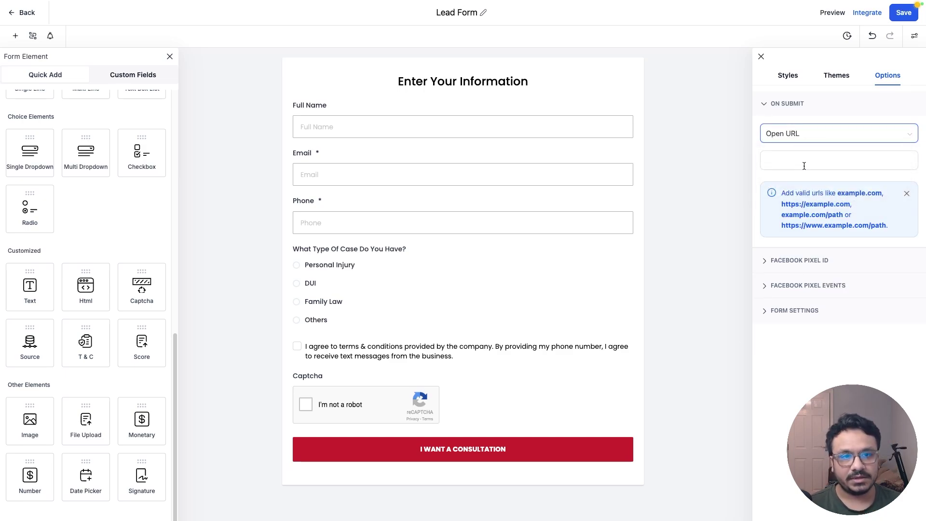
click(803, 165)
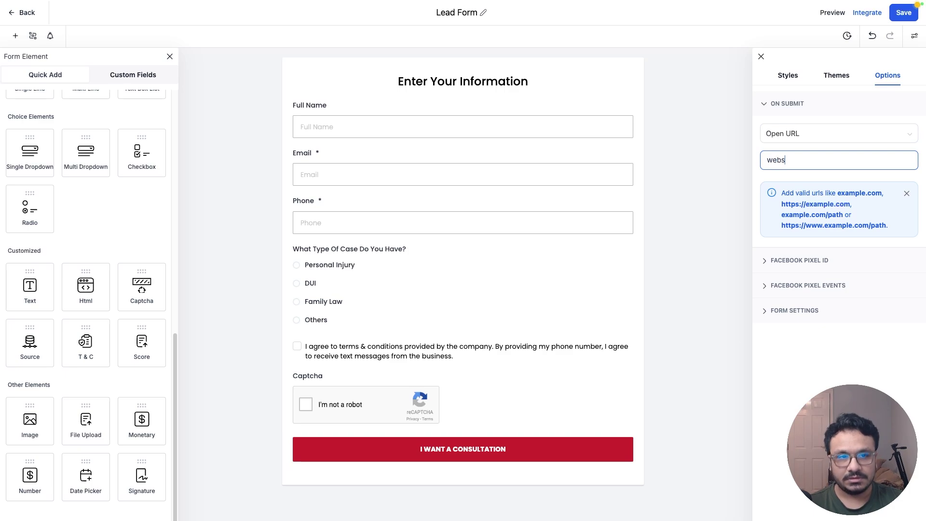
text(website.com/thank-you)
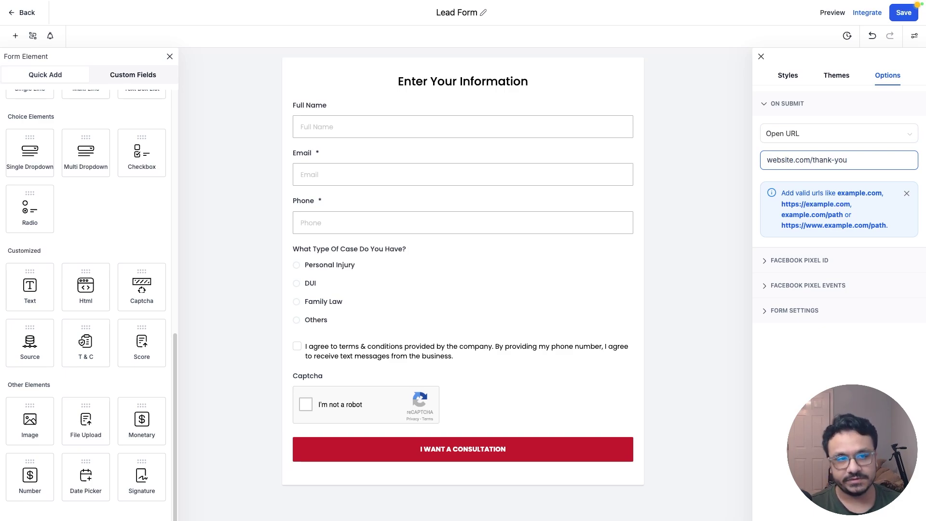
Switch the on-submit action back to a message reading 'Thank you for submitting the form'
click(810, 139)
click(806, 177)
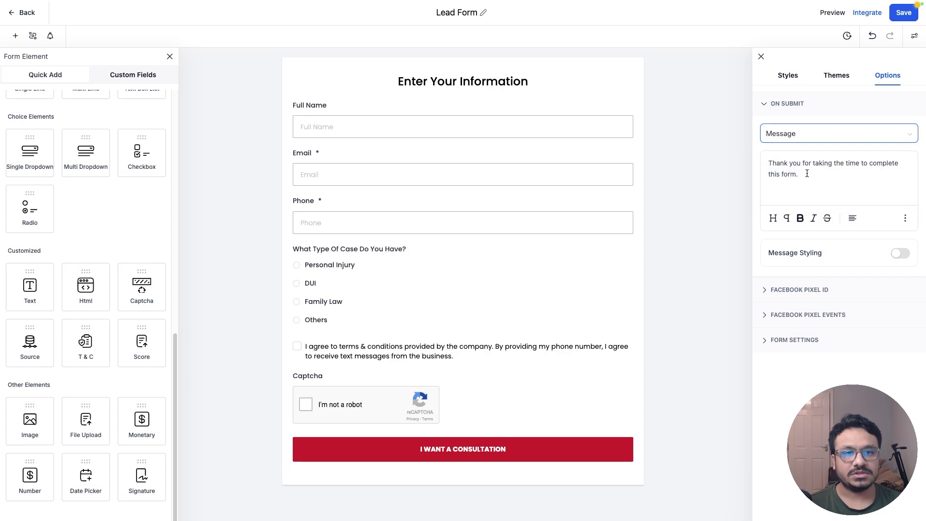
triple_click(806, 174)
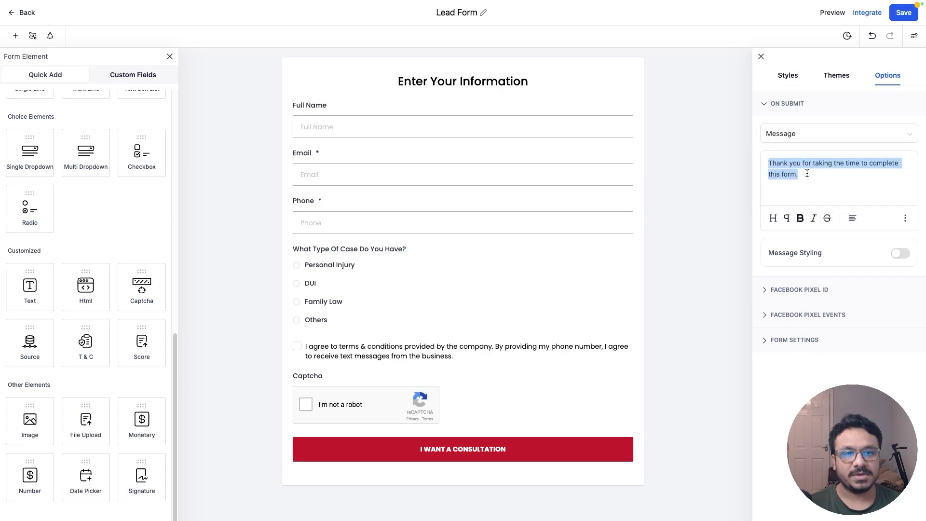
click(900, 253)
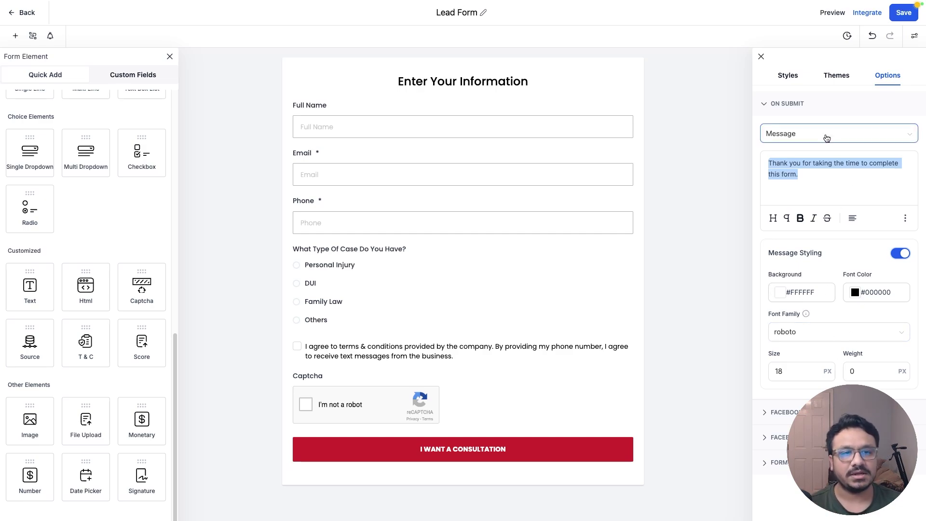
click(899, 253)
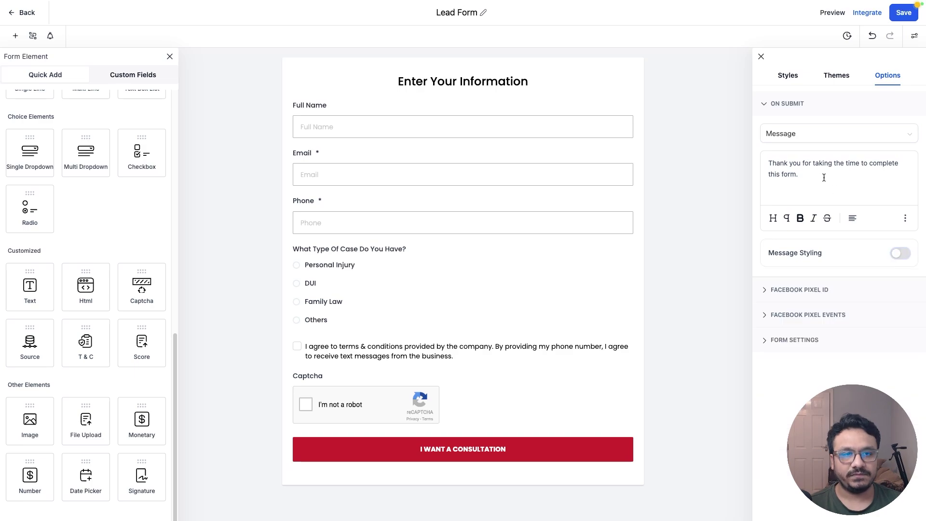
triple_click(816, 163)
text(Thank y)
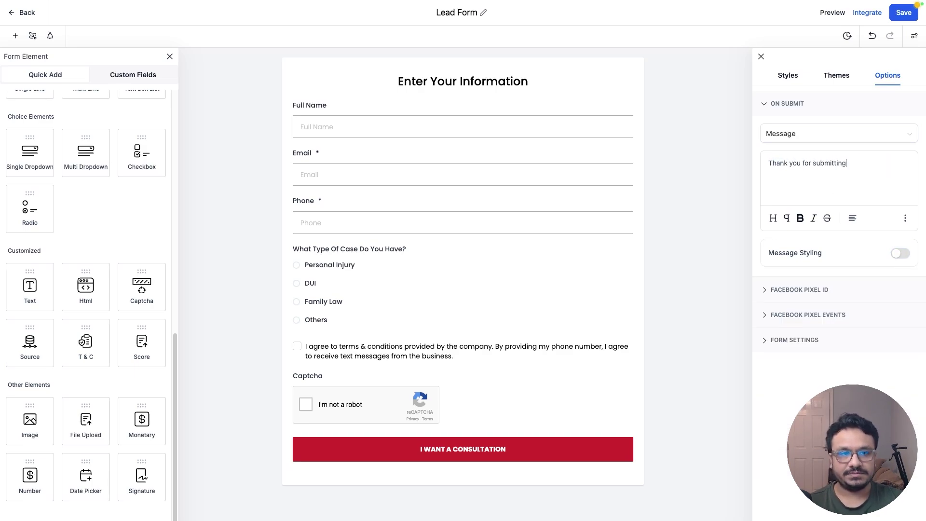
Style the message in centred Poppins at size 20, then save and close Options
click(898, 253)
click(825, 332)
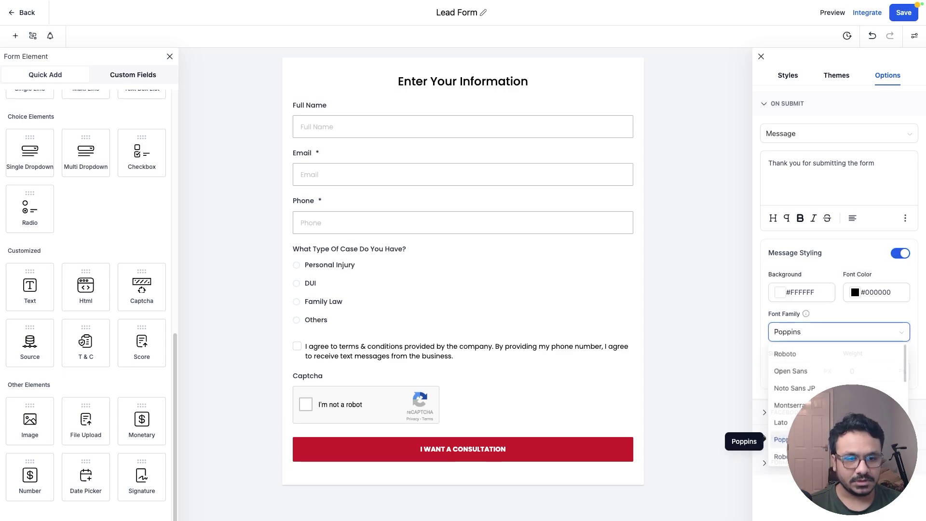
click(783, 439)
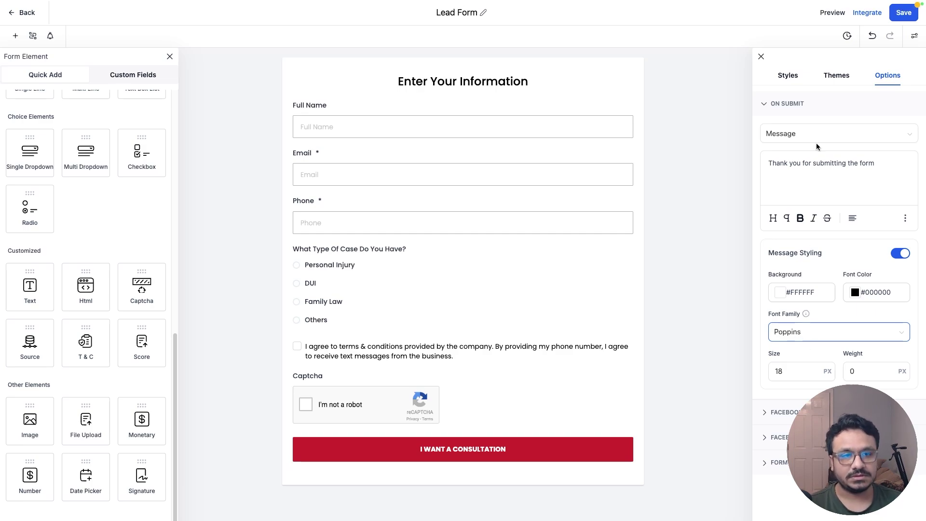
click(854, 220)
click(852, 170)
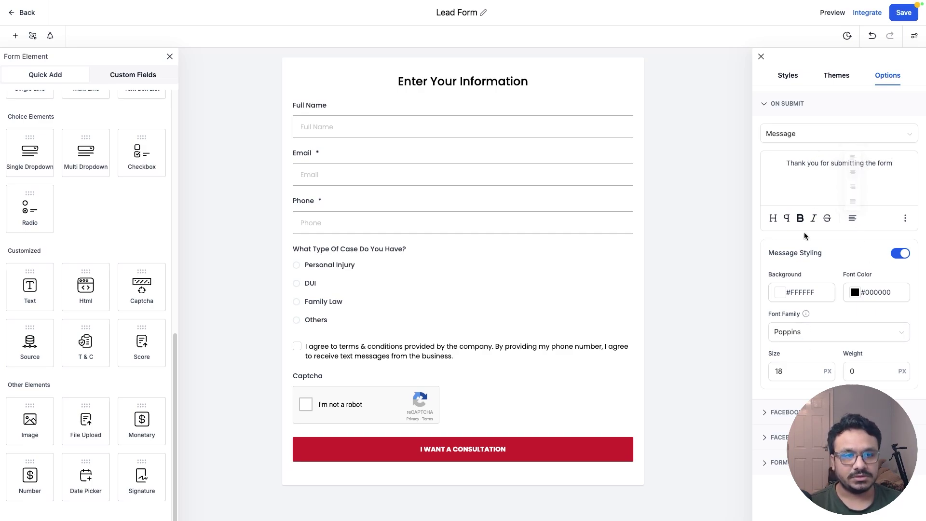
click(795, 375)
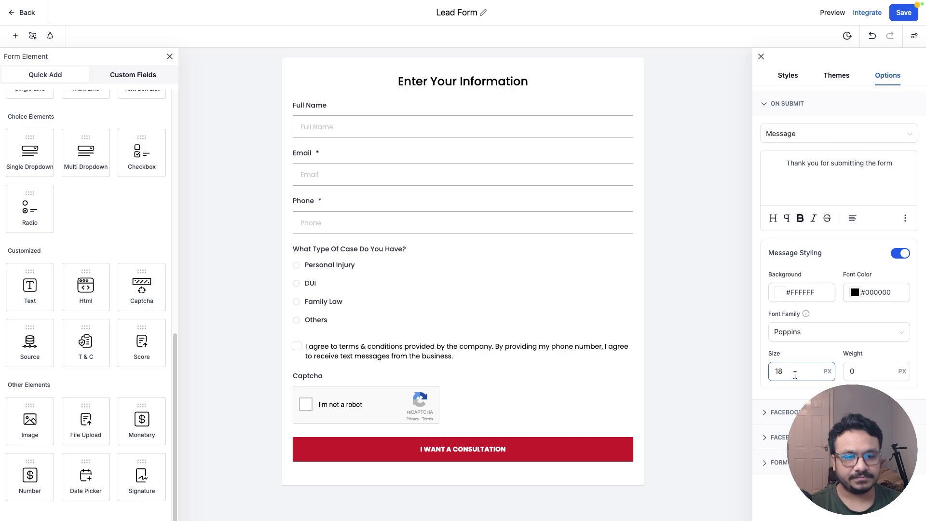
text(20)
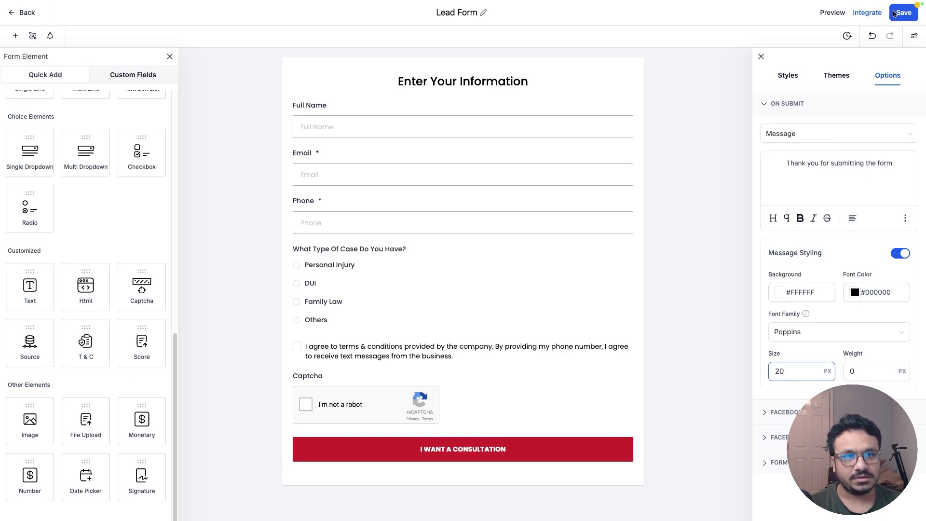
click(894, 14)
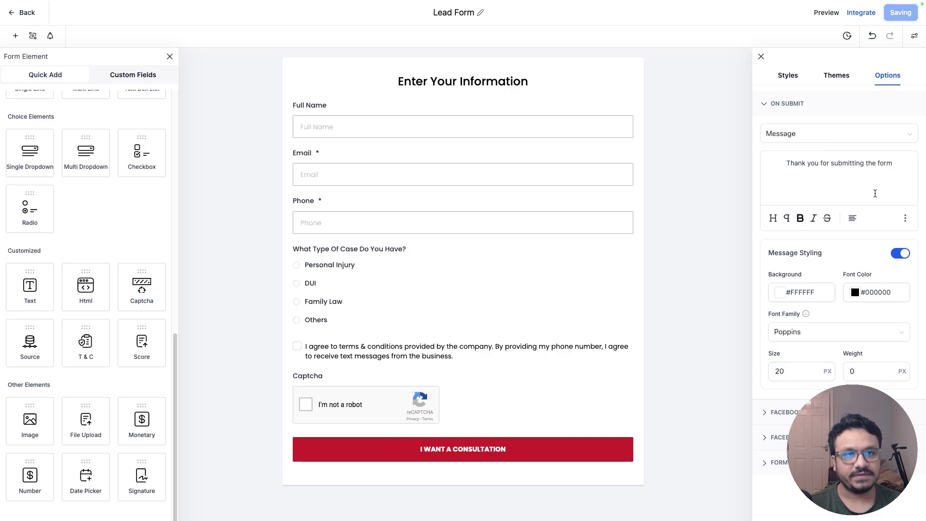
click(760, 57)
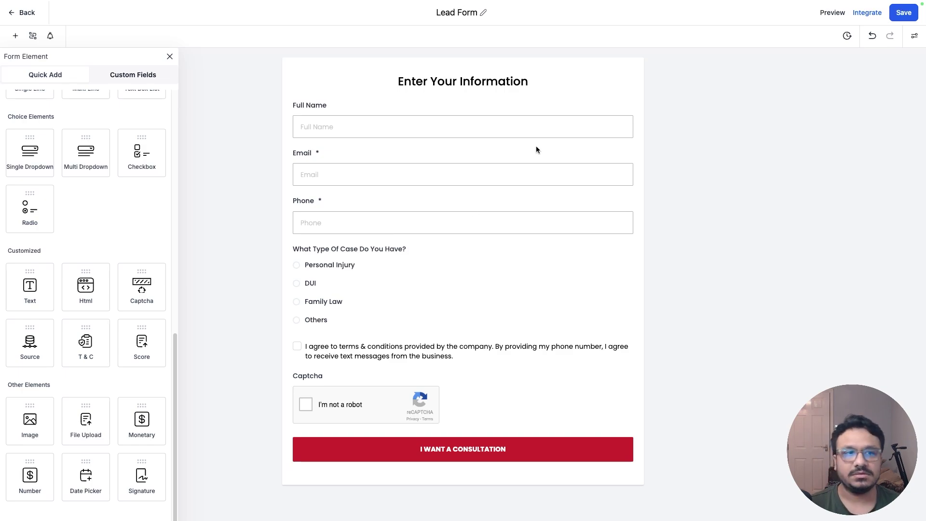
Open the live form from the Integrate Form dialog's form link in a new tab
click(863, 13)
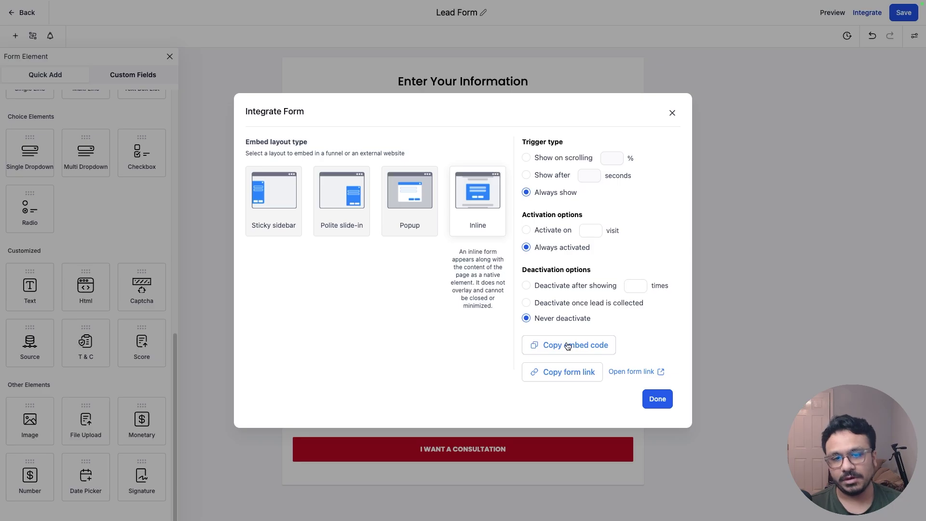
click(625, 375)
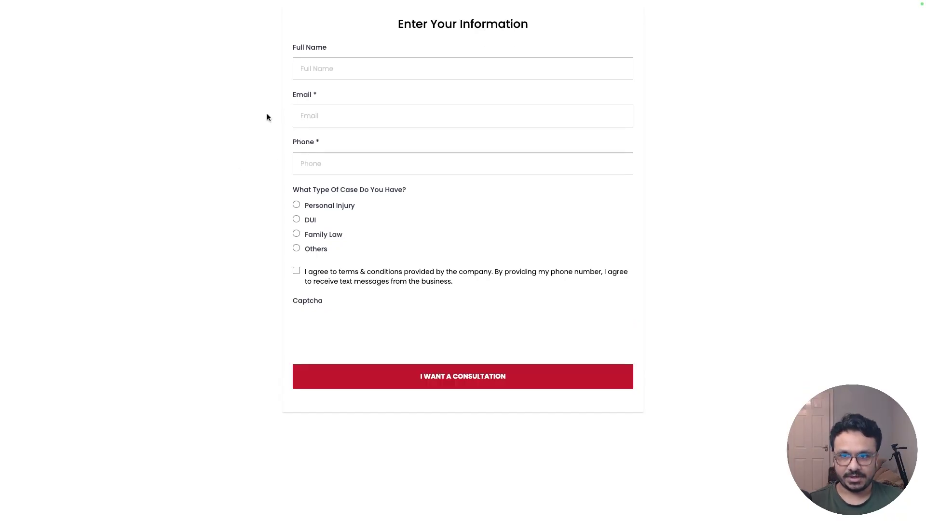
mouse_move(159, 3)
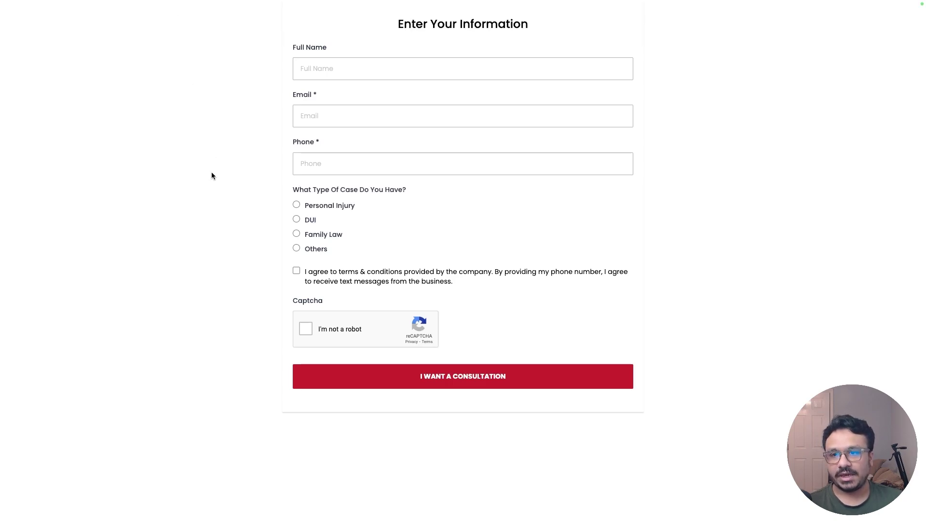
Draft a ChatGPT request for button CSS: #f0a128 to #cc242d gradient with a 0.3 s grow hover
click(295, 22)
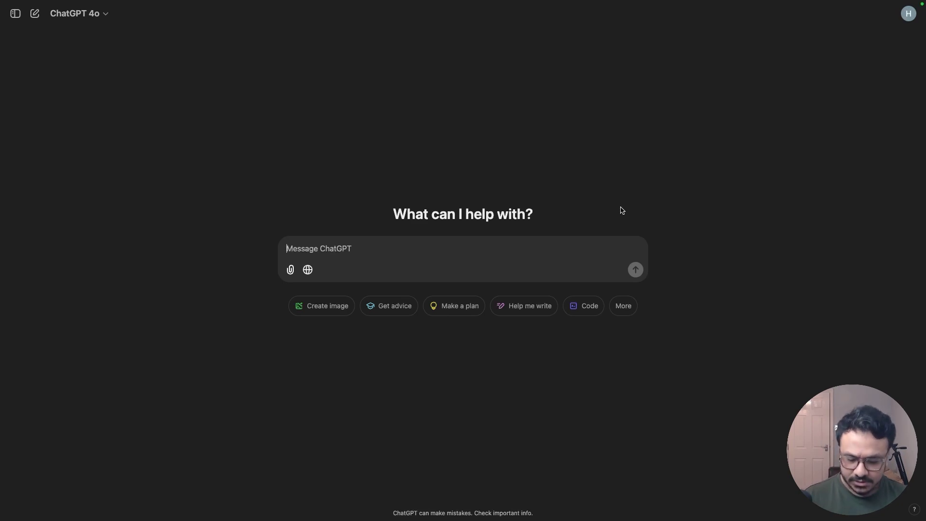
text(I wa)
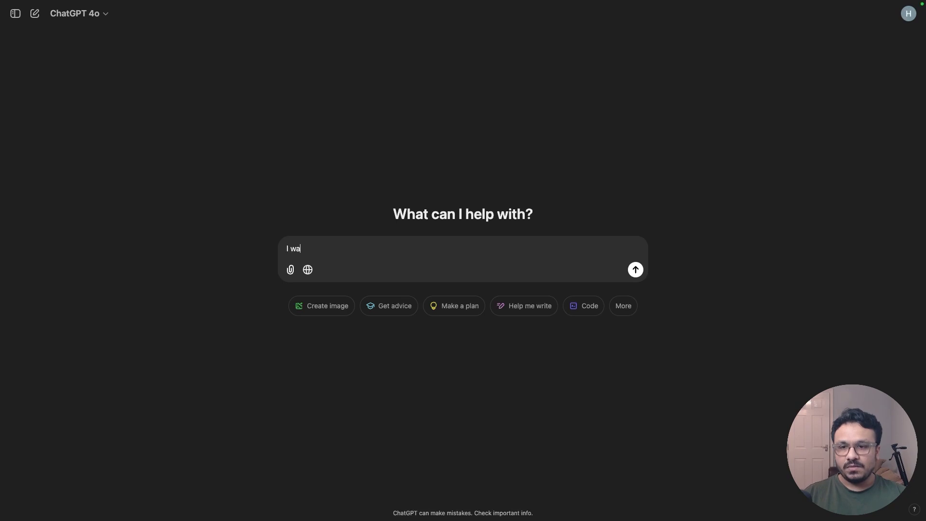
text(nt to cu)
text(stomize a form, I wi)
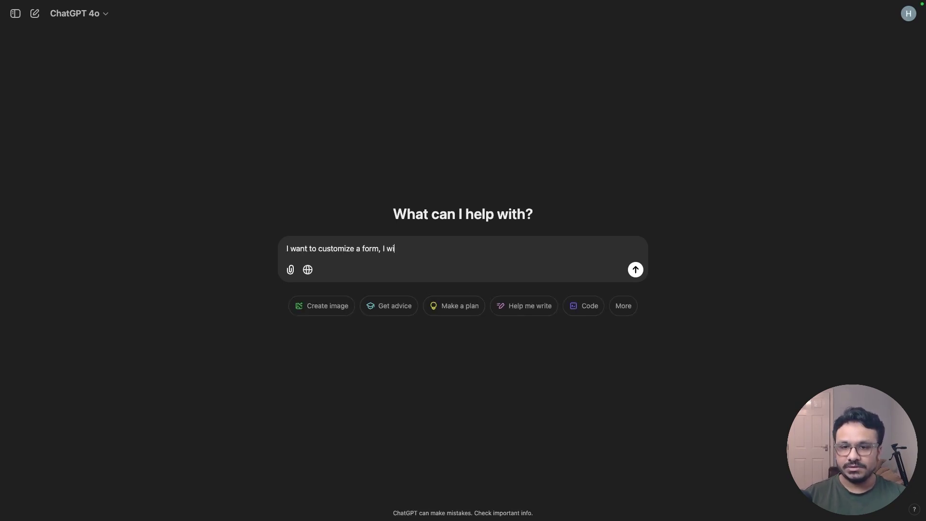
text(ll share you the source of the form, just need to)
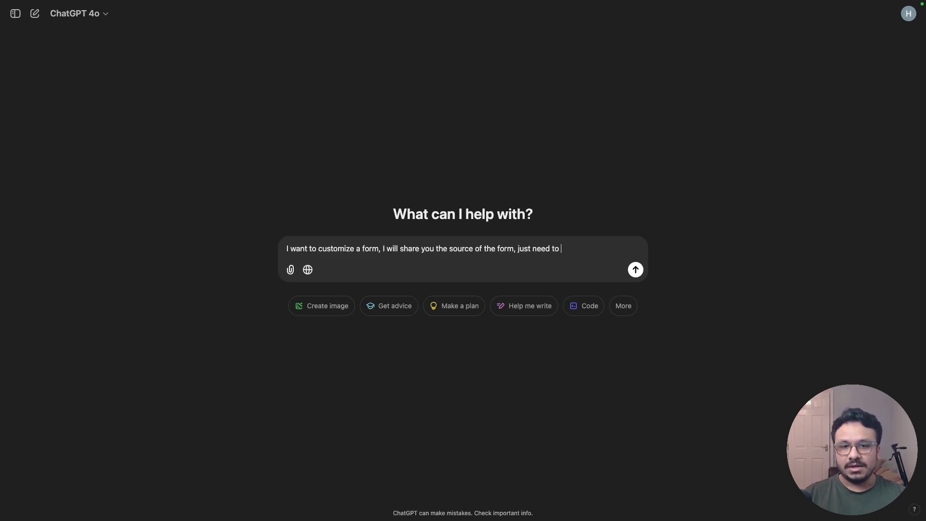
text(gradient to)
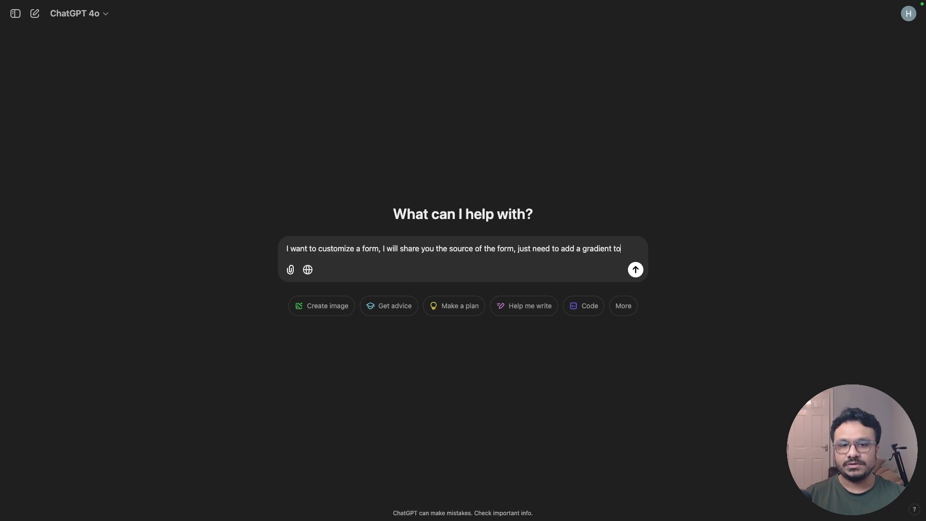
text( the button, here are the colors I need on the gradient:)
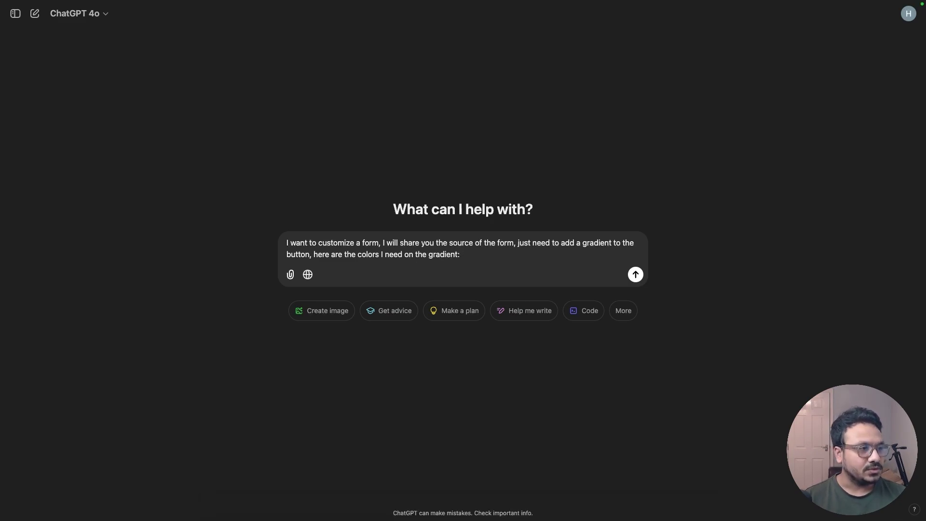
text(#f0a128 #cc242d)
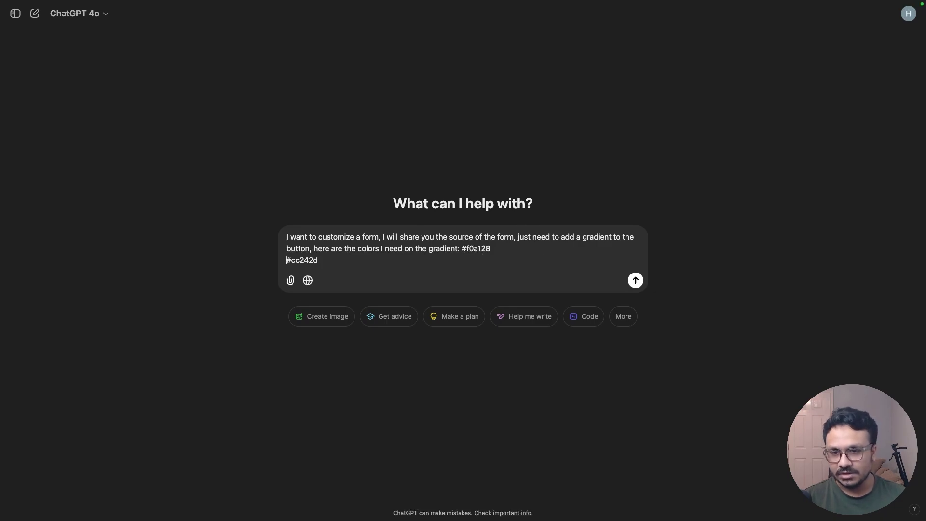
key(BackSpace)
text(, #cc242d.)
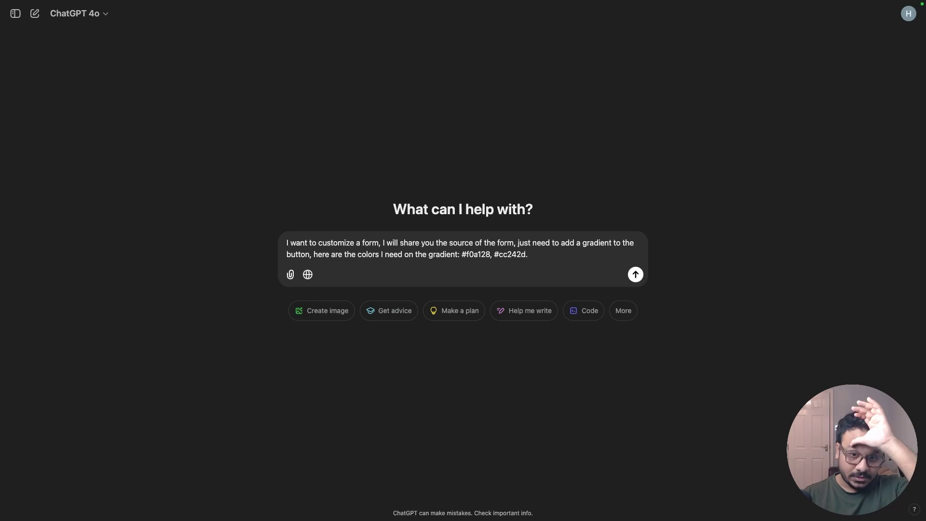
text( On hov)
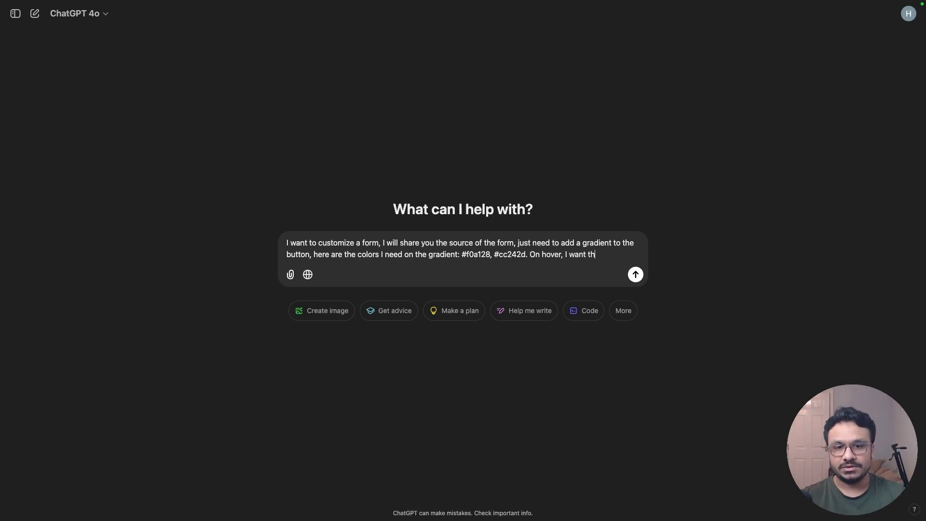
text(er, I want to have a)
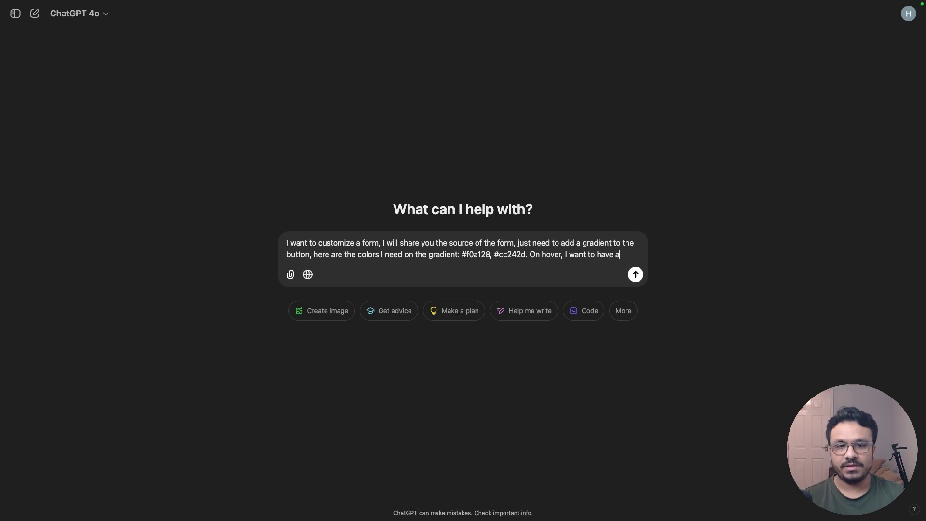
text( smooth hover animation "grow" with a .3 second transition.)
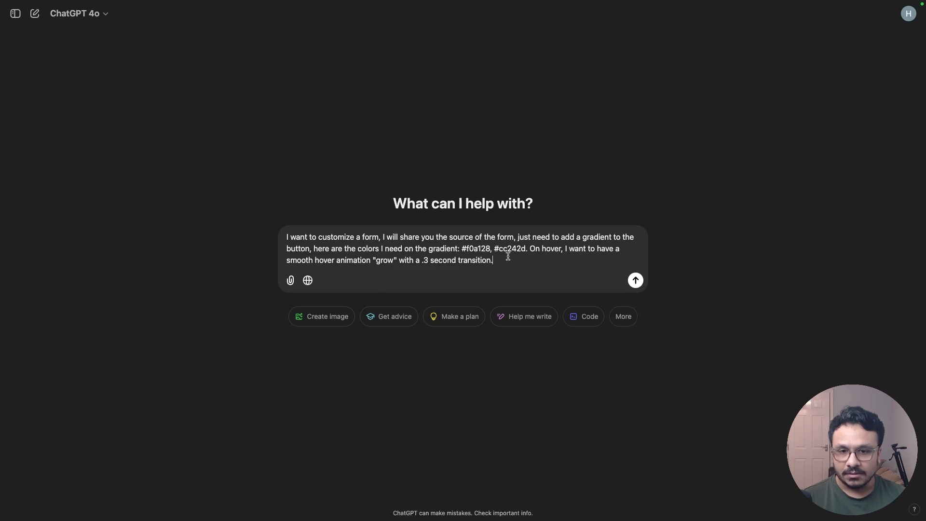
text(te me a custoim)
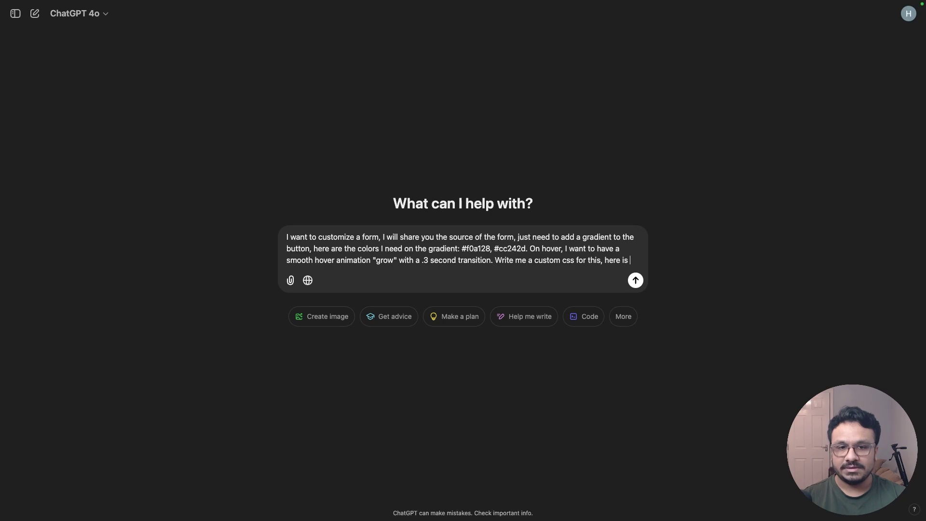
text(the form source)
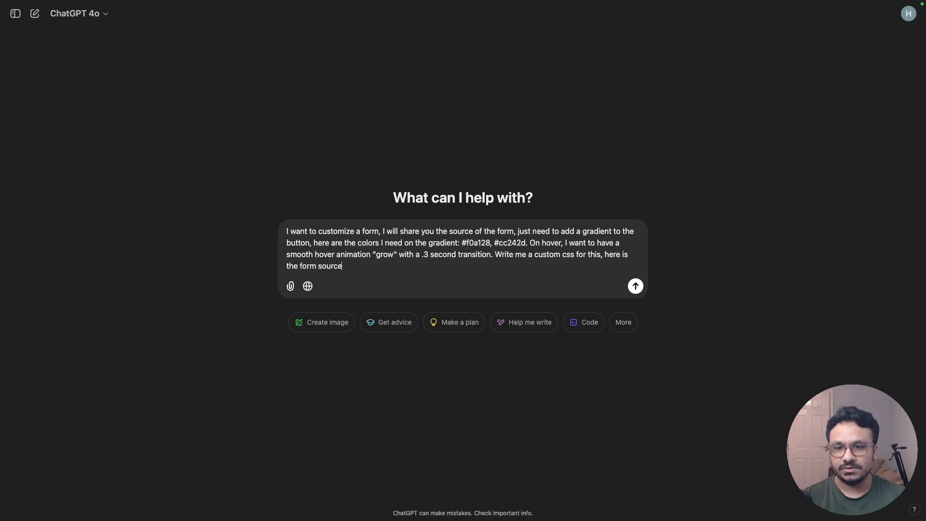
text( code:)
key(shift+Return)
key(shift+Return)
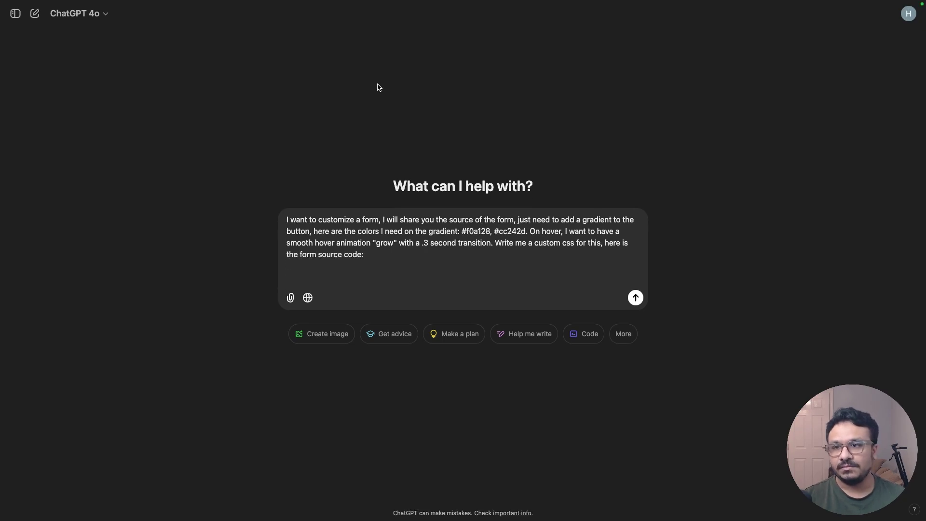
Open the live form's View Page Source tab and select all of its code
click(183, 20)
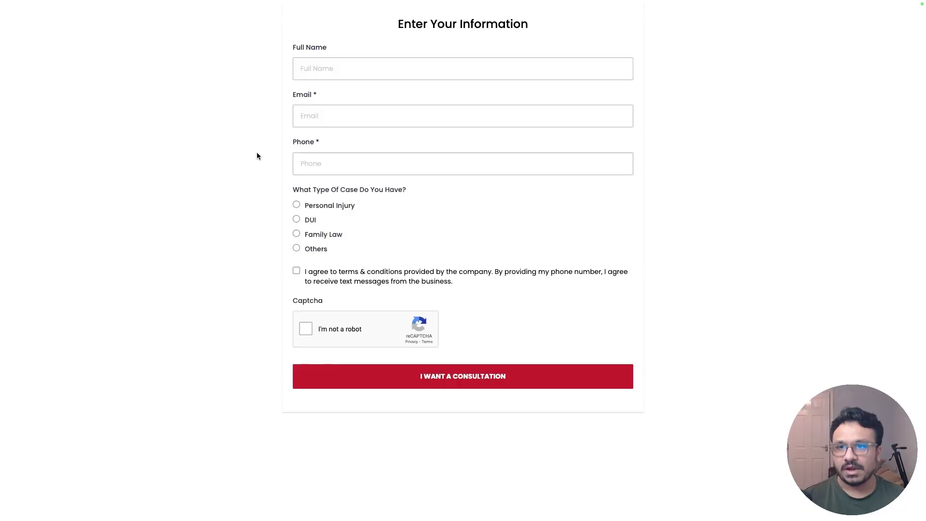
right_click(265, 151)
right_click(191, 254)
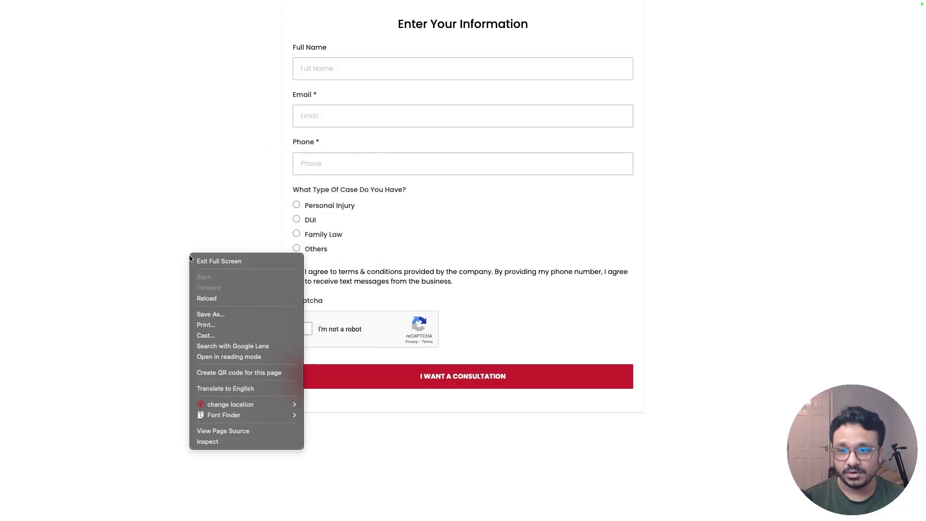
click(241, 431)
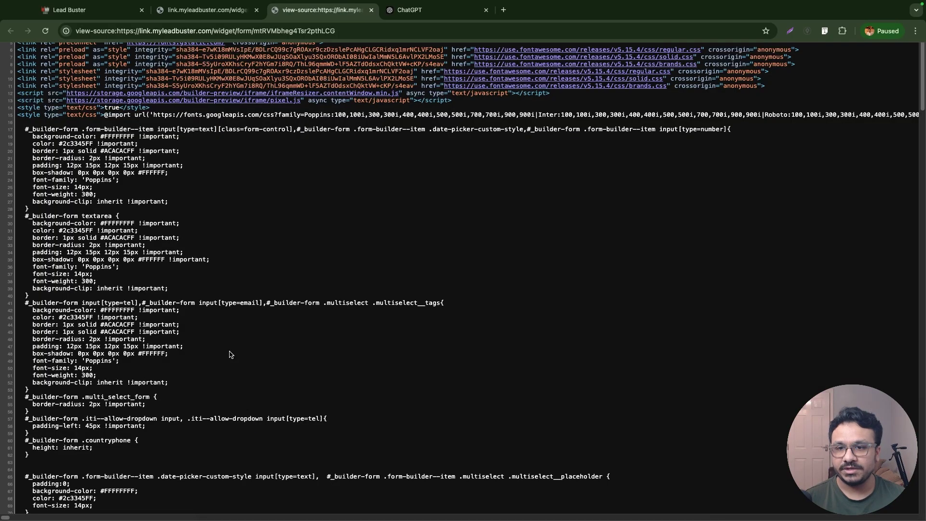
key(super+a)
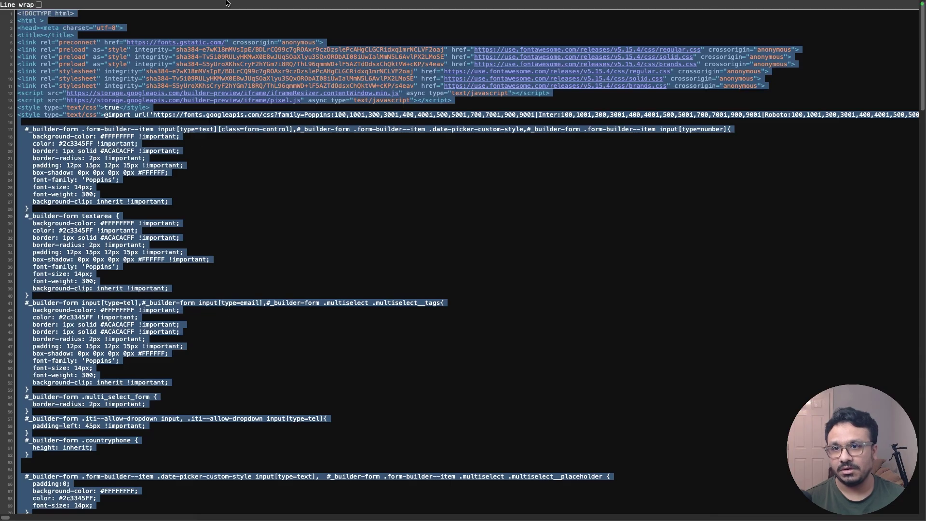
mouse_move(231, 4)
click(409, 16)
Send the form source to ChatGPT and select Response 2's gradient button CSS
key(super+v)
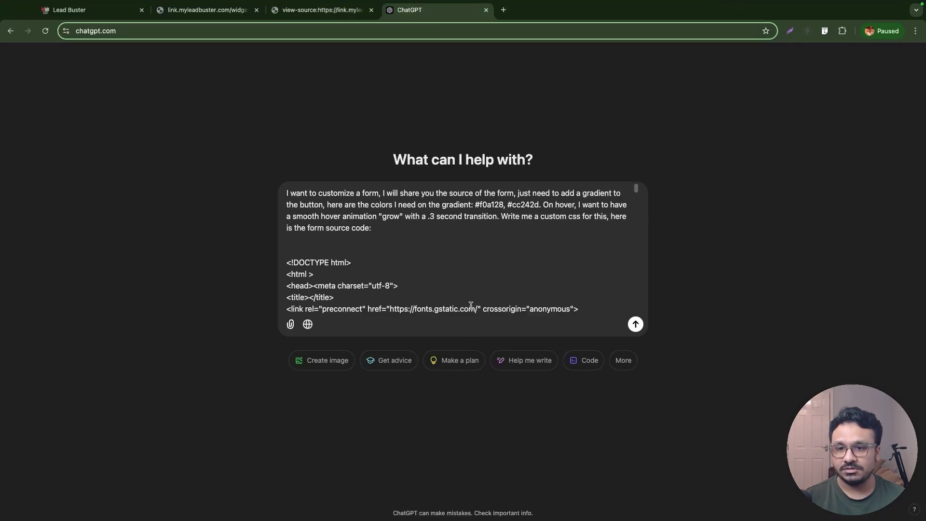
key(Return)
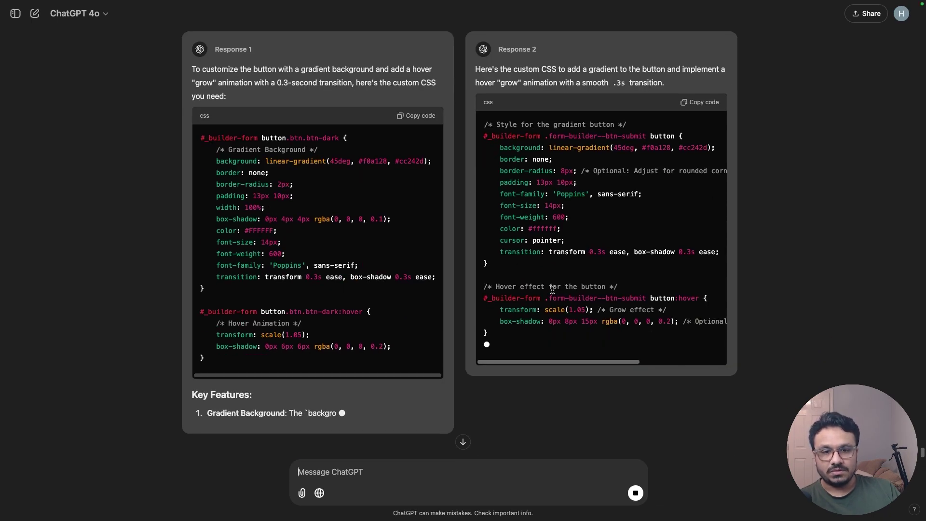
drag(488, 333, 241, 120)
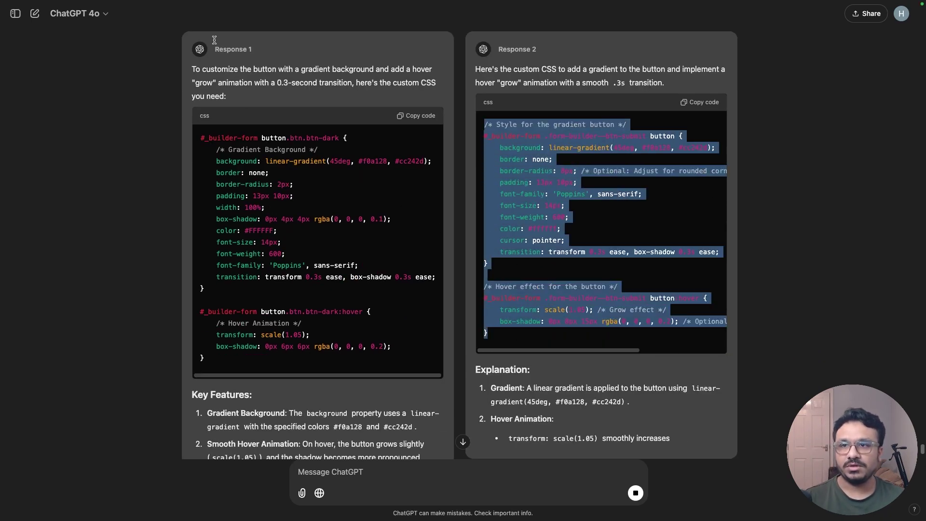
click(116, 21)
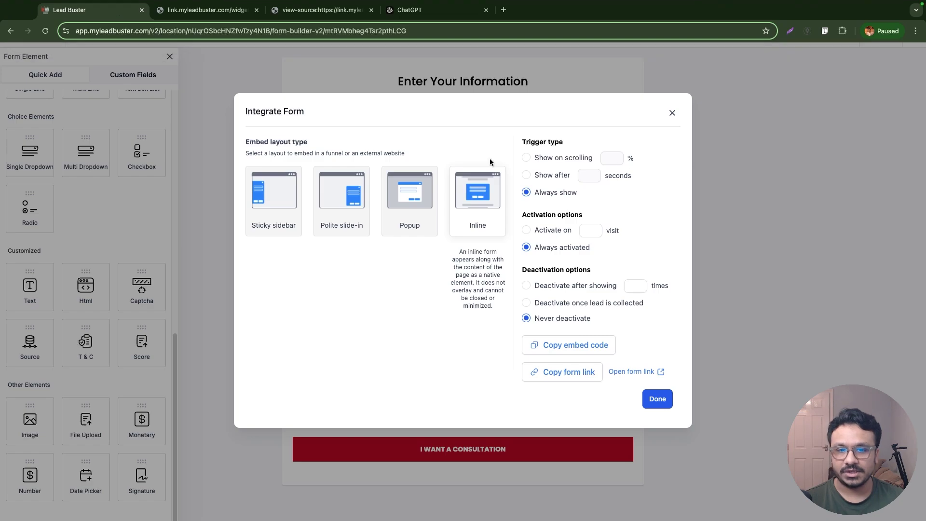
Paste the gradient button CSS into the form's advanced Custom CSS and save
click(671, 112)
click(913, 37)
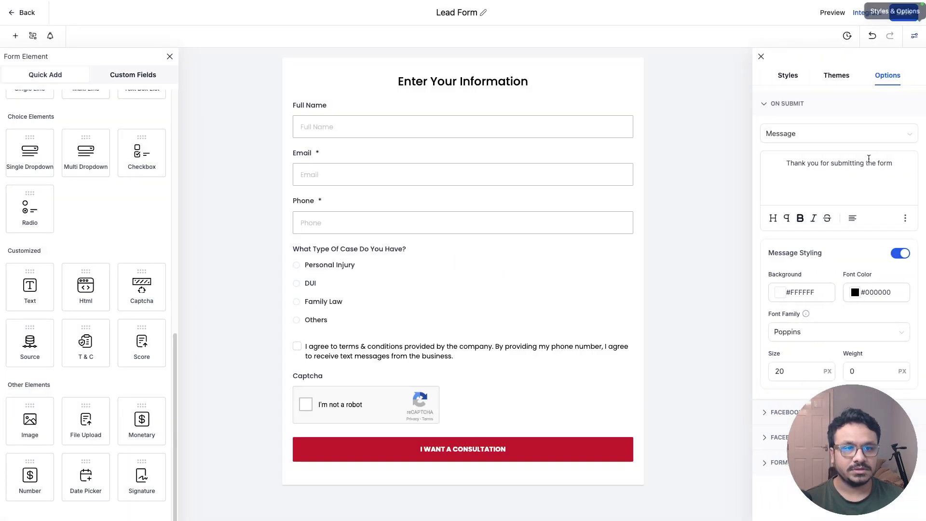
click(788, 75)
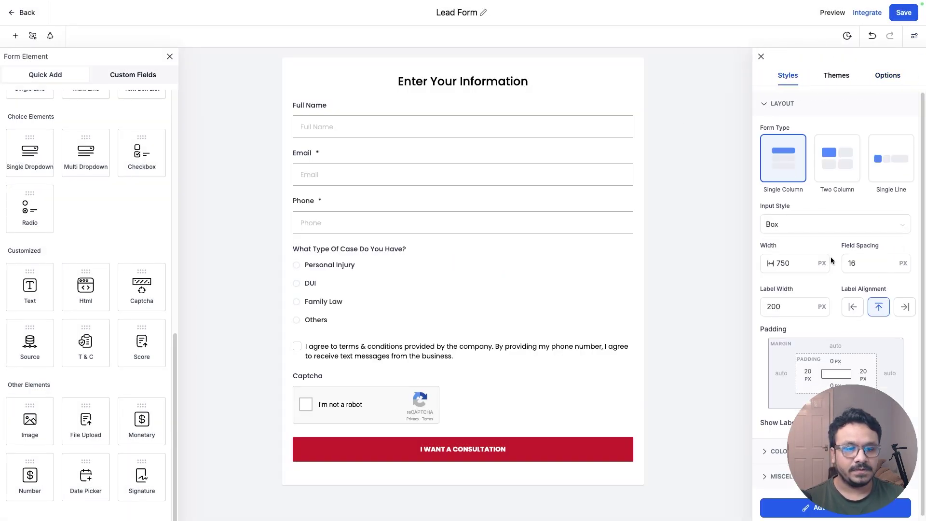
click(781, 491)
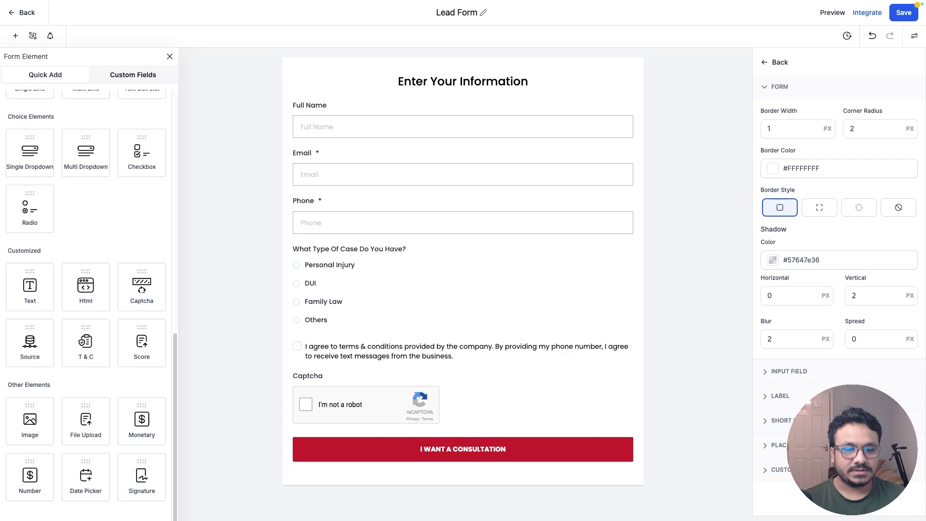
click(778, 469)
click(832, 331)
key(ctrl+v)
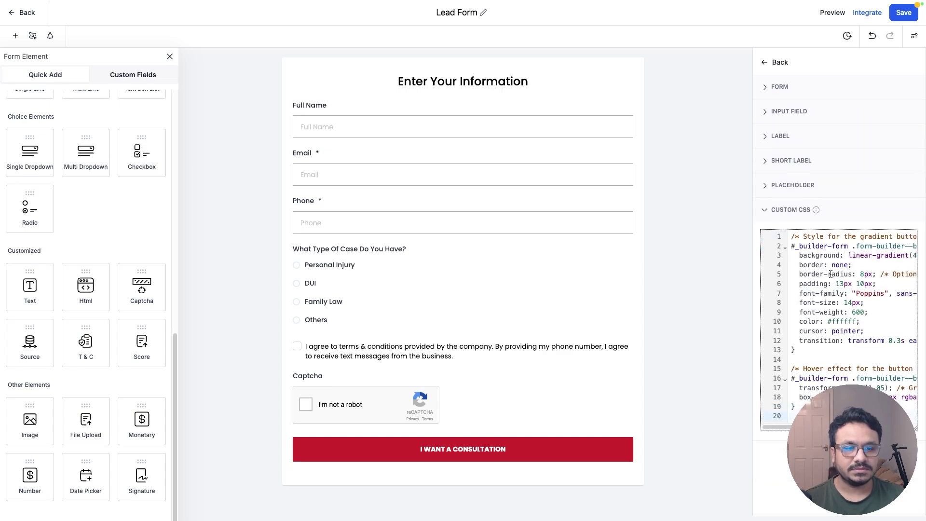
click(902, 12)
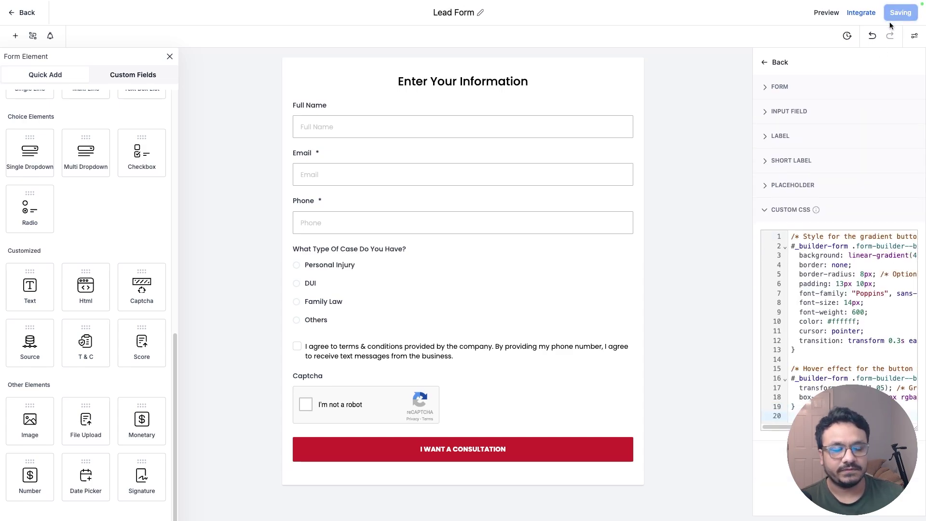
Reload the live form to check the orange-to-red gradient consultation button
mouse_move(258, 2)
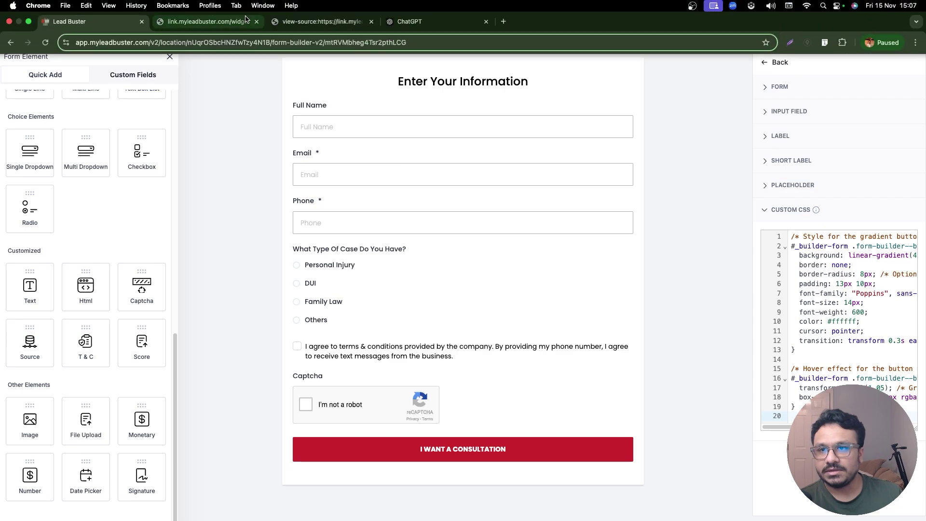
click(193, 21)
click(45, 43)
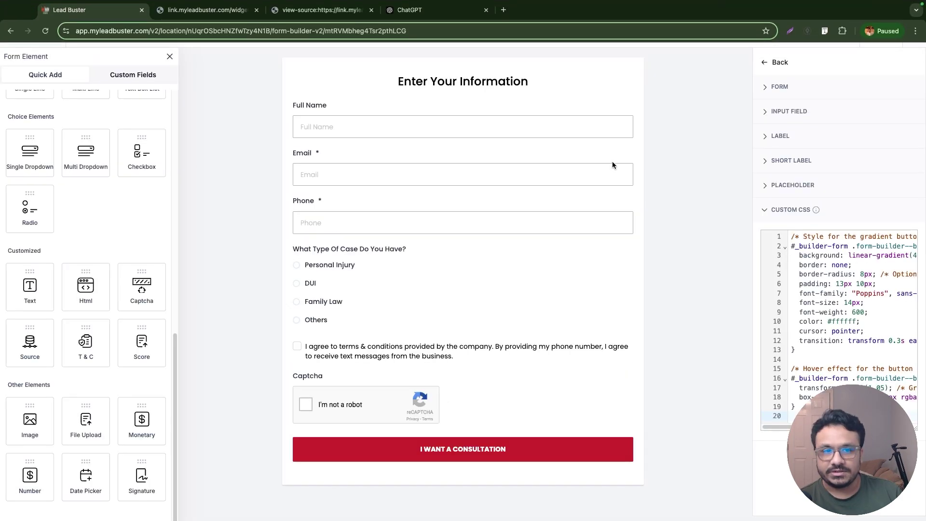
click(82, 21)
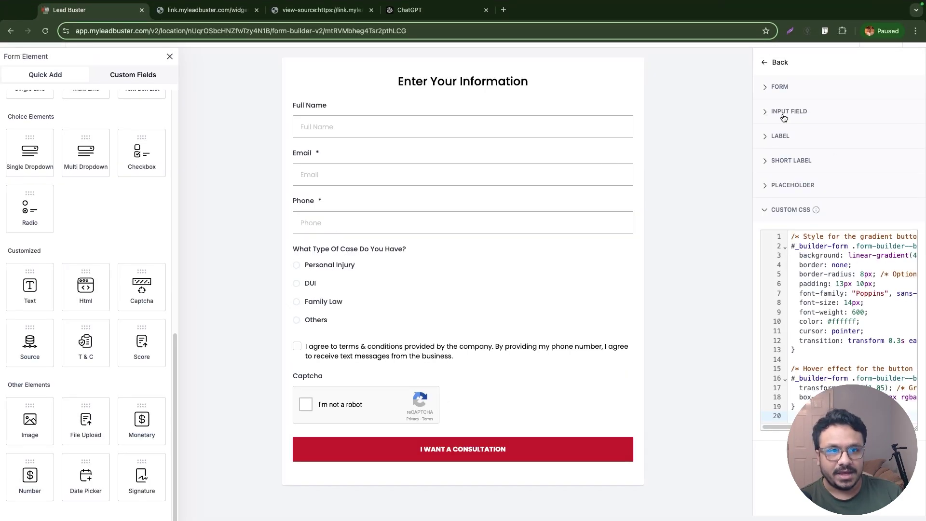
Change the I WANT A CONSULTATION button's corner radius from 2 to 25 px
click(766, 62)
click(575, 457)
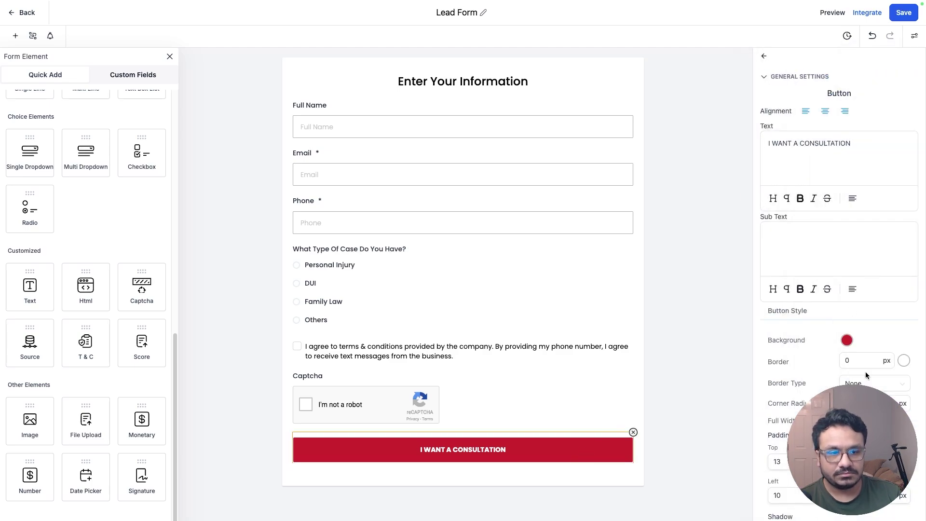
scroll(863, 373, down, 2)
scroll(783, 395, down, 5)
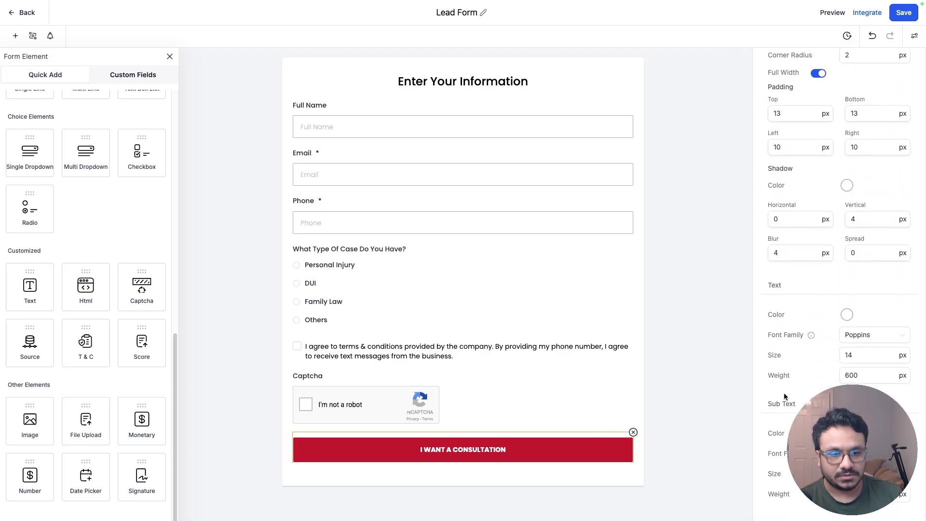
scroll(860, 309, up, 5)
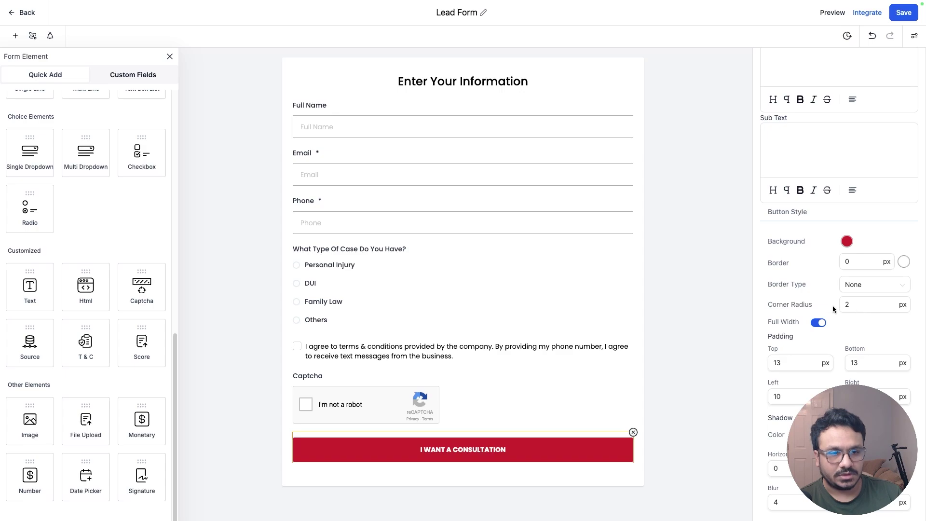
click(846, 304)
double_click(847, 303)
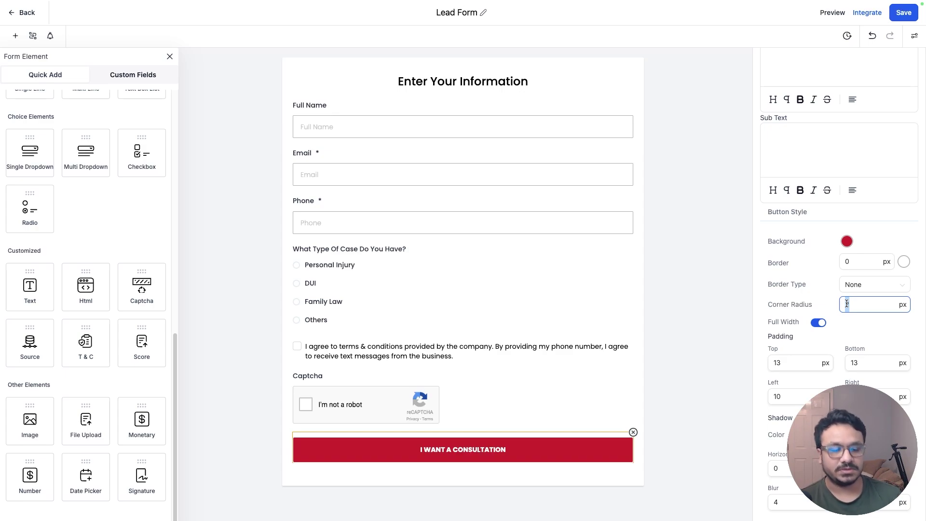
text(25)
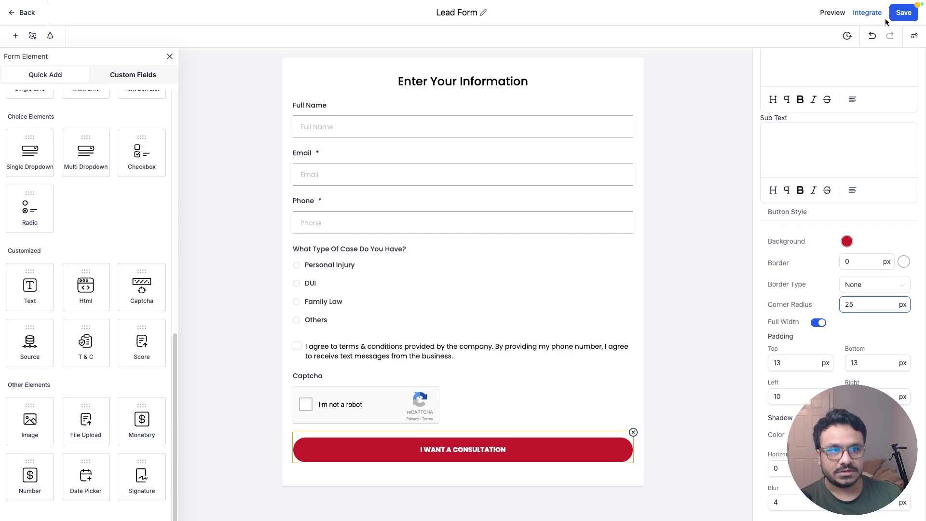
click(901, 13)
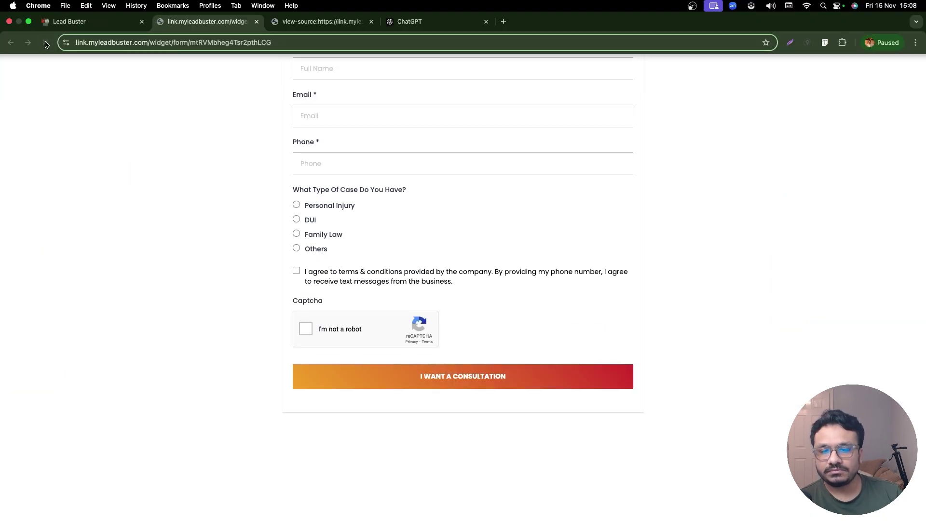
Save the corner-radius change and reload the live form to confirm the pill-shaped button
click(44, 22)
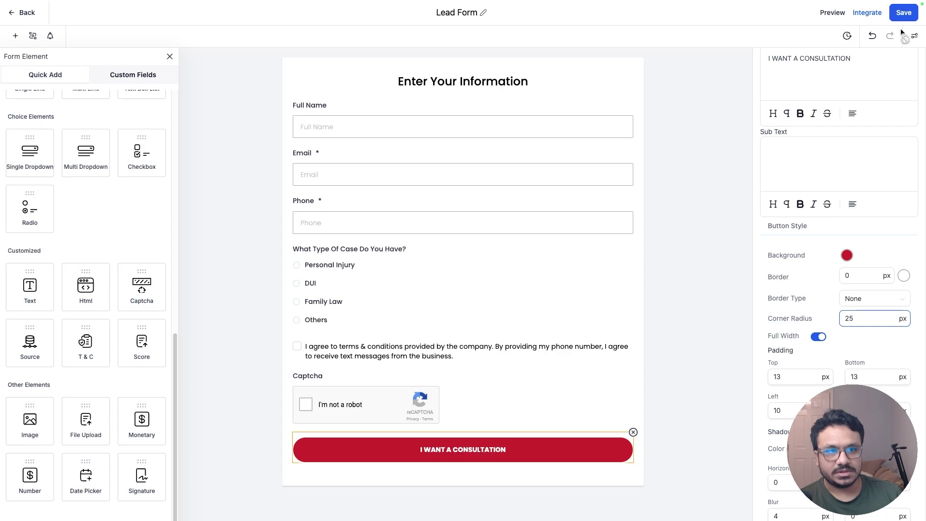
click(902, 13)
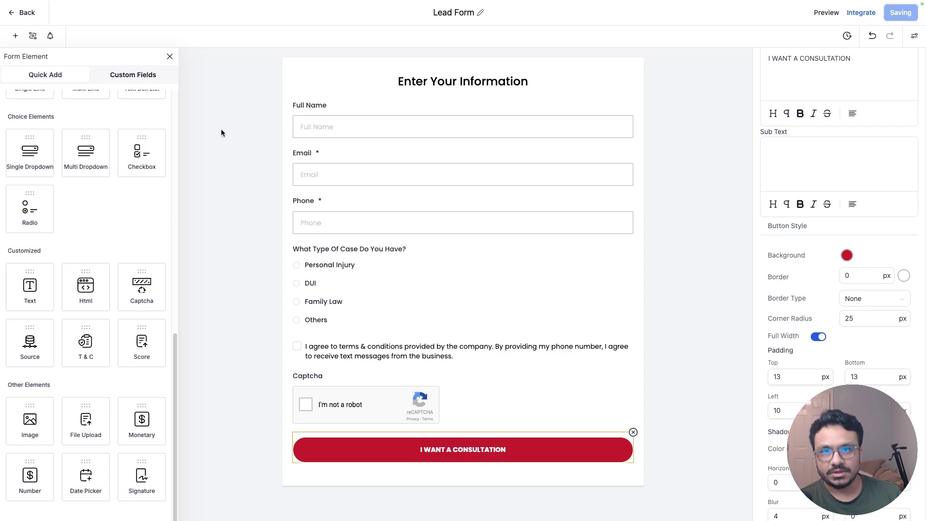
mouse_move(229, 4)
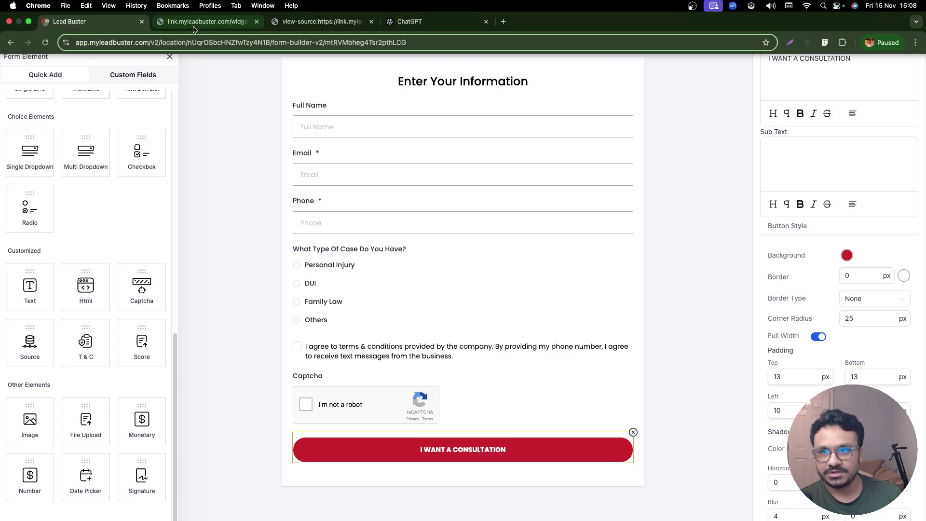
click(207, 22)
key(super+r)
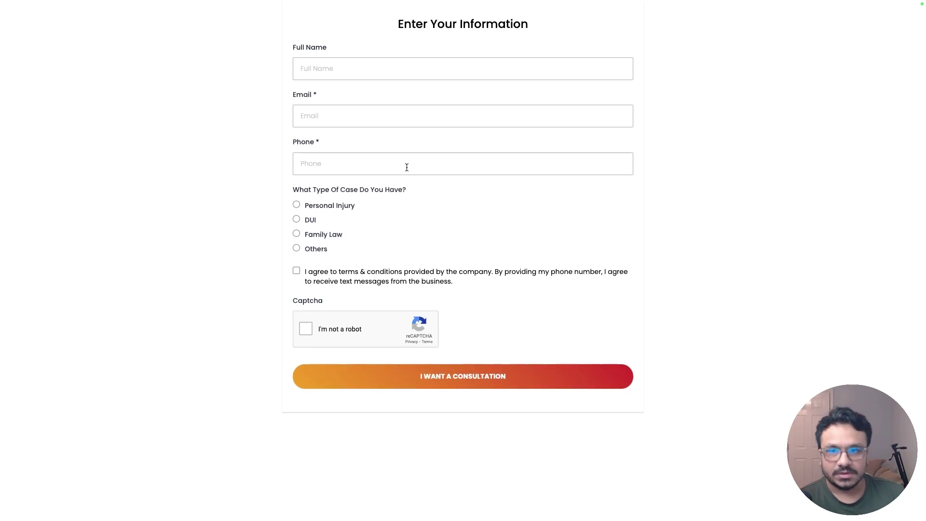
click(382, 119)
click(370, 95)
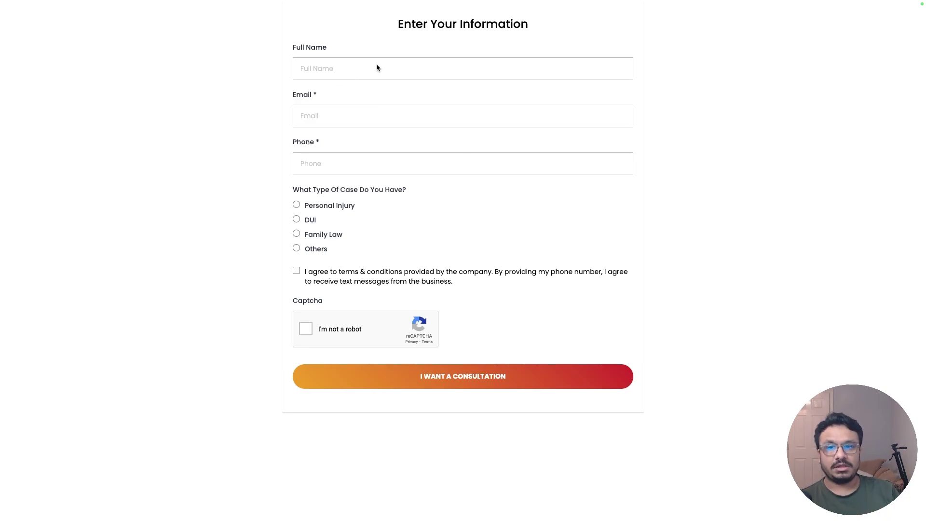
click(89, 27)
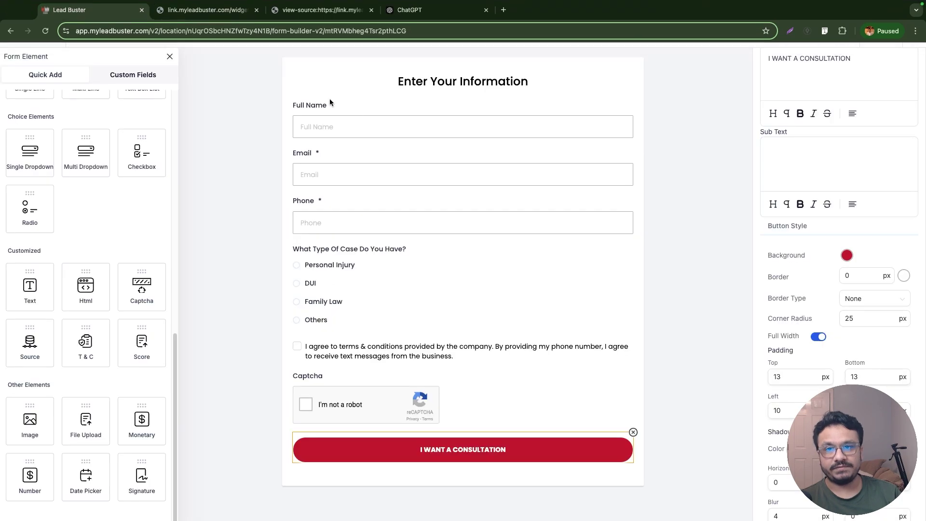
Ask ChatGPT for a smooth input-field box shadow and select the CSS it returns
click(408, 23)
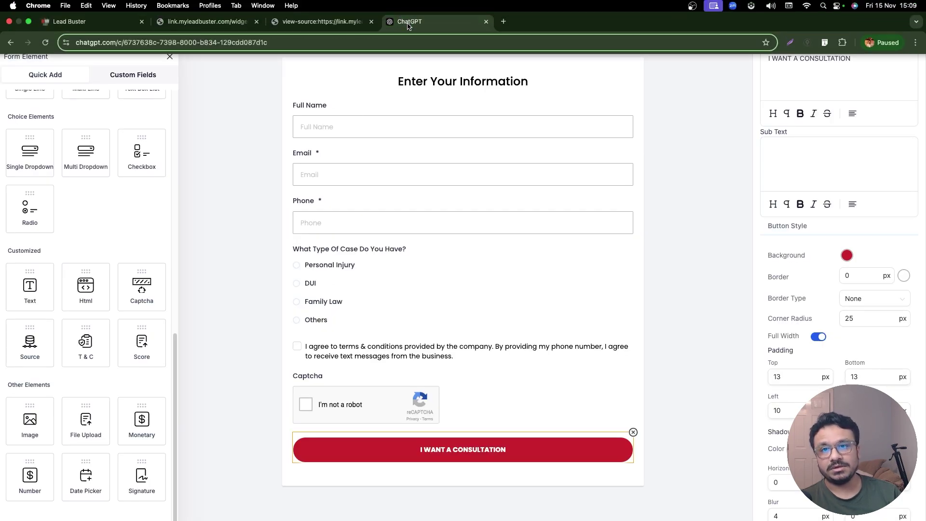
click(405, 473)
text(th)
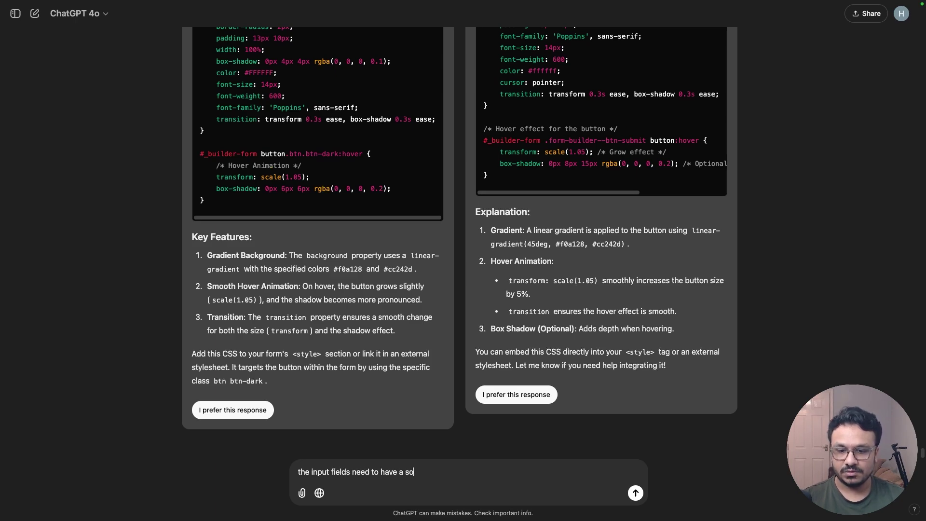
text(ooth box shadow)
key(Return)
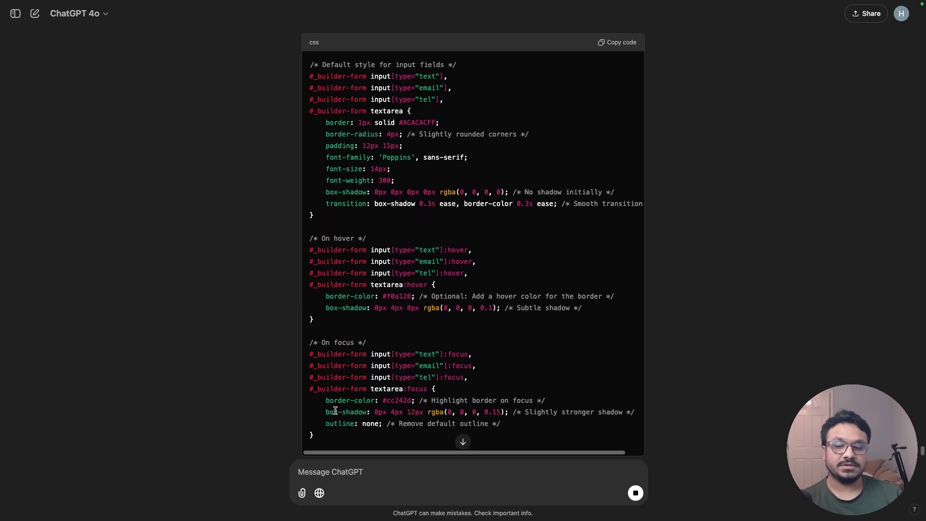
drag(501, 424, 310, 276)
scroll(313, 333, up, 5)
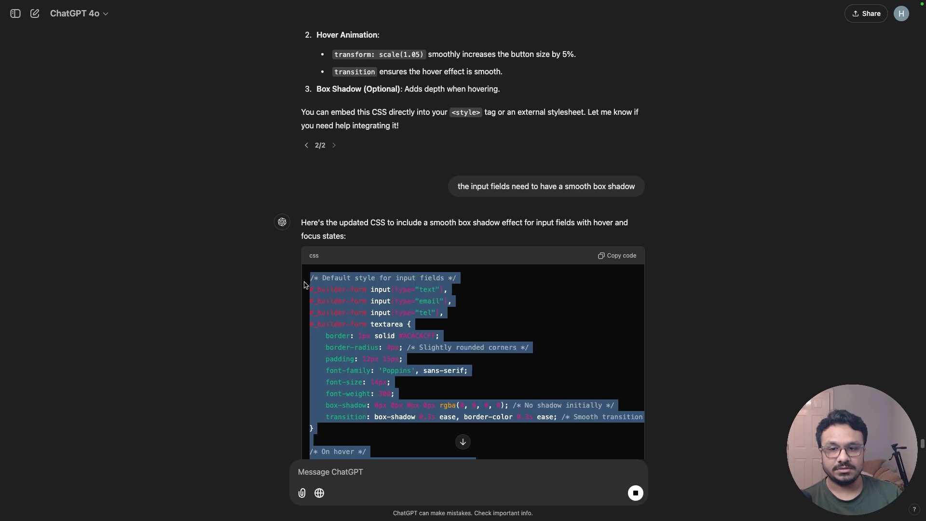
mouse_move(119, 2)
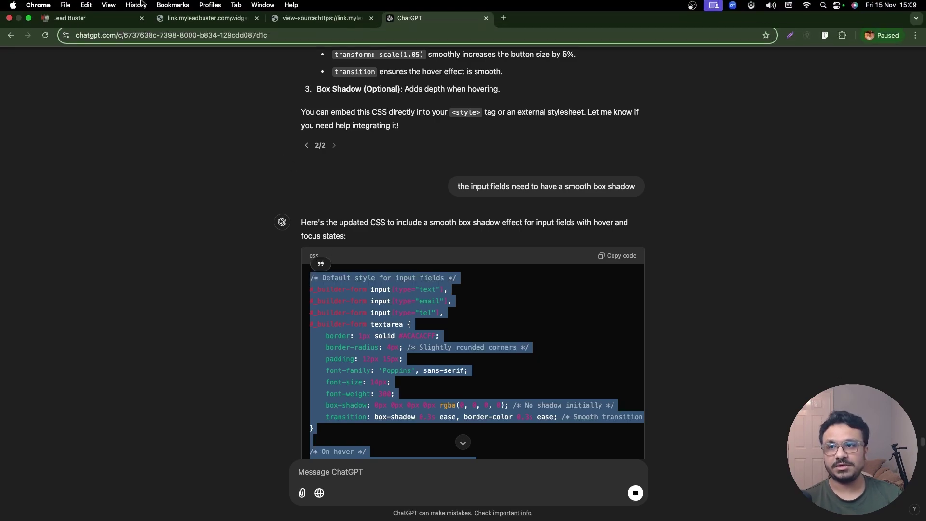
click(120, 22)
scroll(860, 360, down, 5)
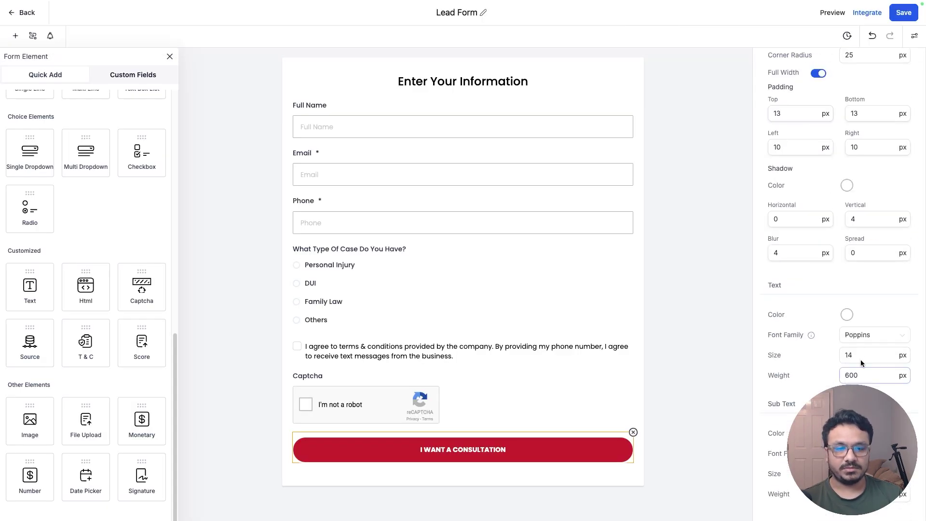
scroll(797, 157, up, 7)
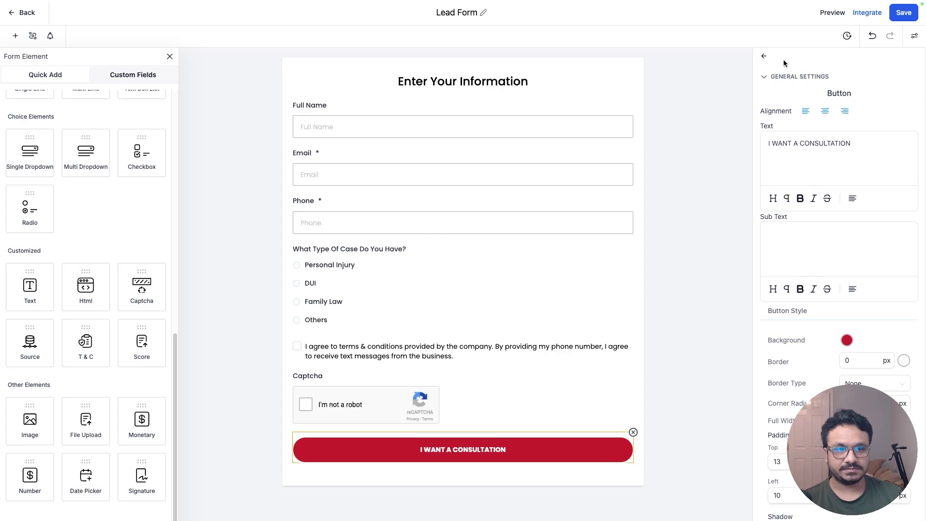
click(764, 56)
click(781, 490)
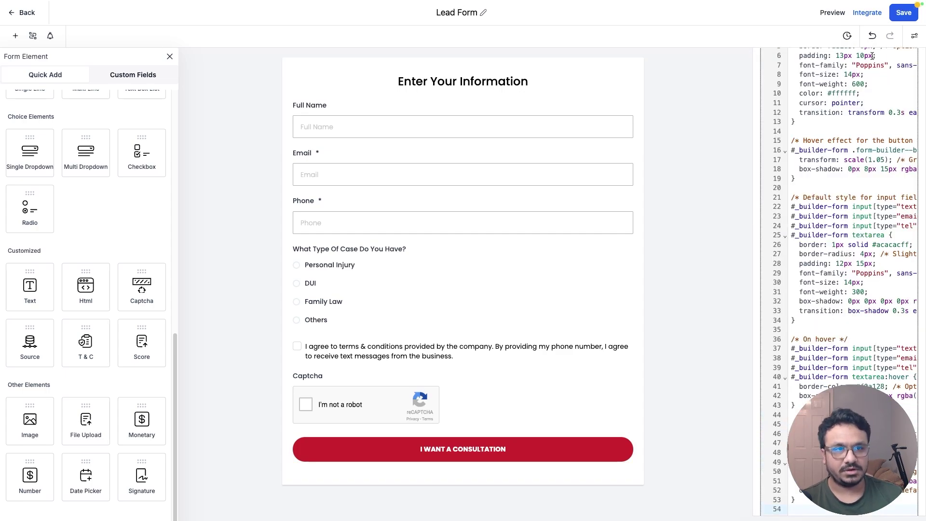
click(894, 16)
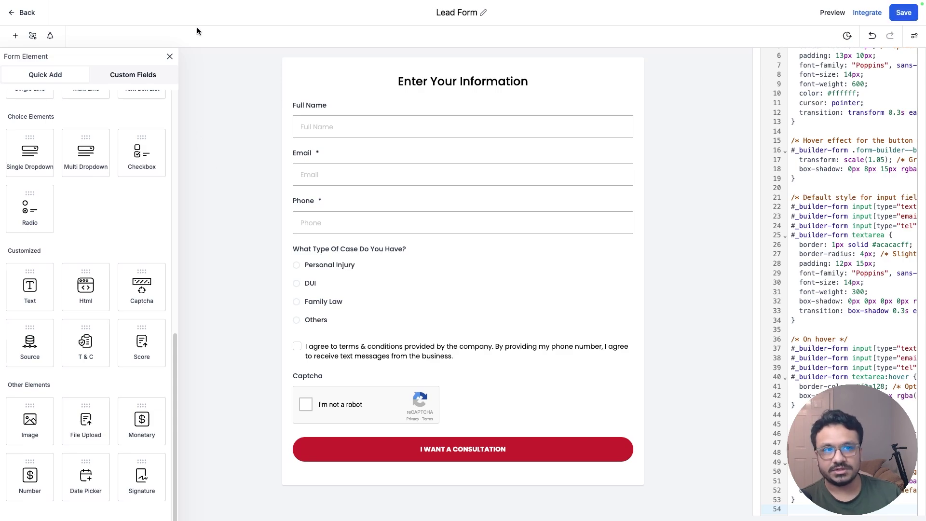
mouse_move(197, 27)
click(163, 26)
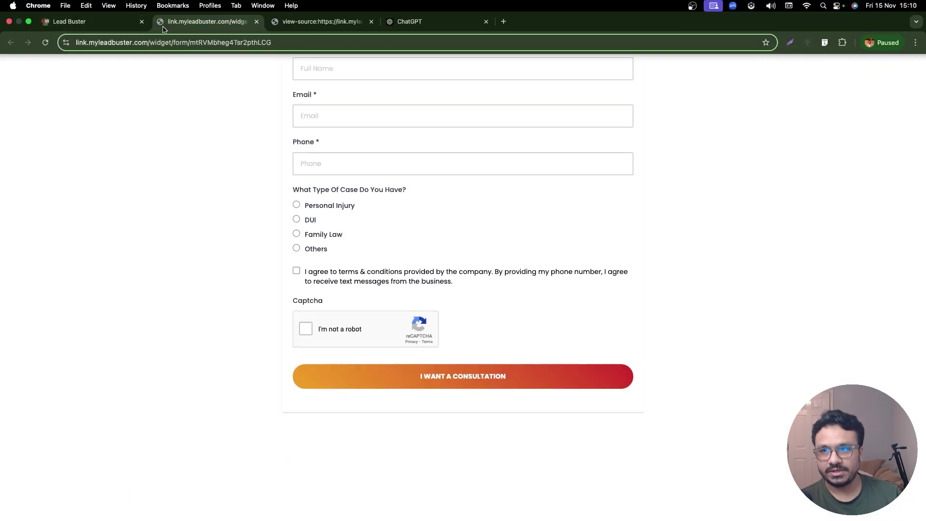
click(43, 46)
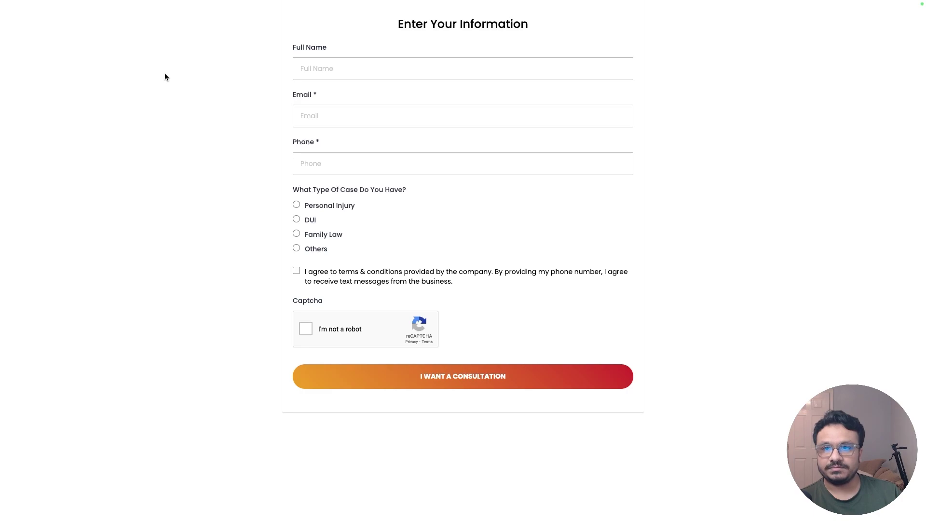
mouse_move(120, 1)
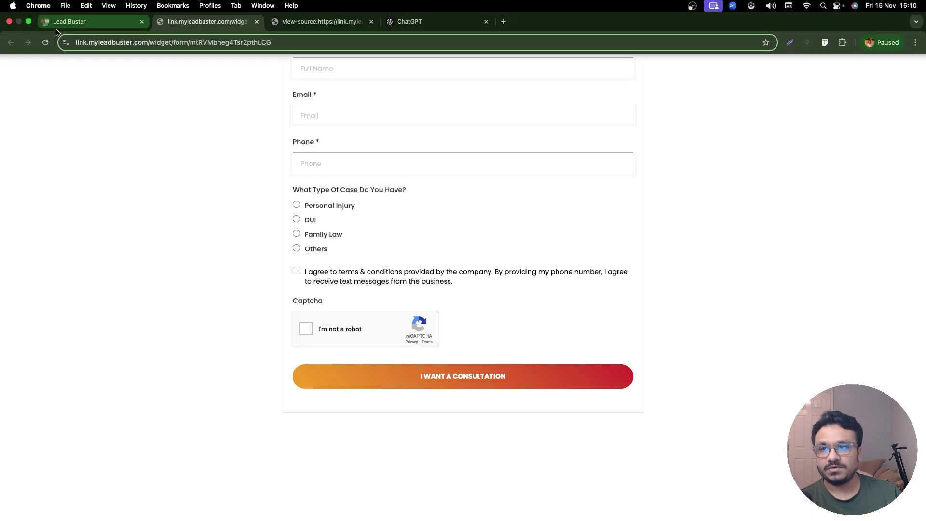
click(415, 21)
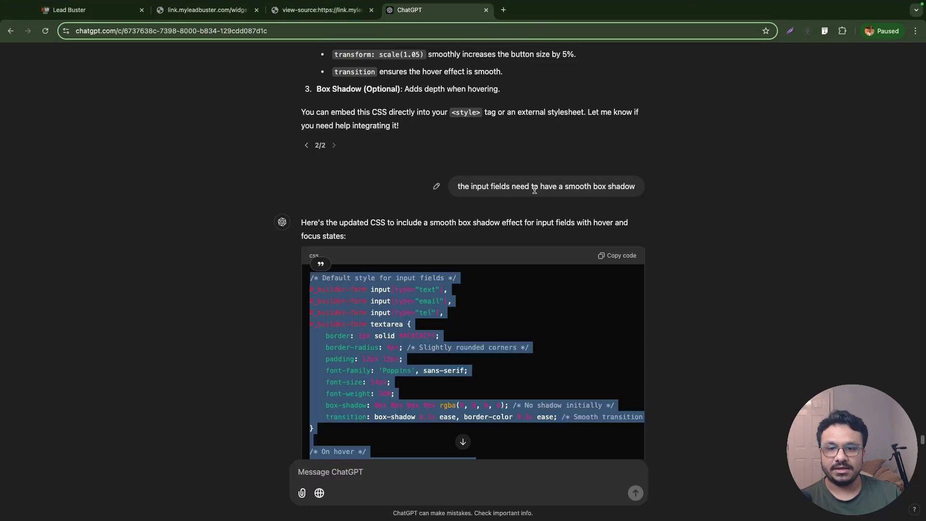
scroll(411, 267, down, 3)
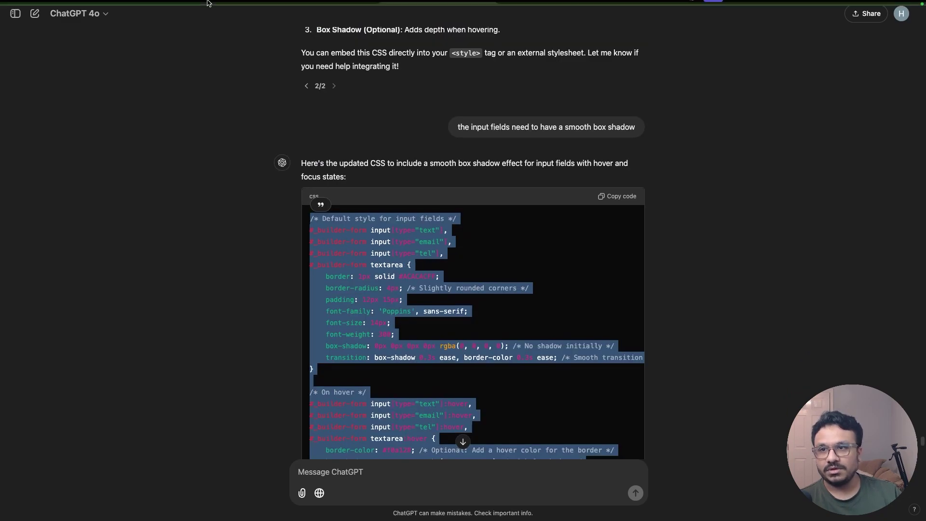
mouse_move(185, 2)
click(120, 21)
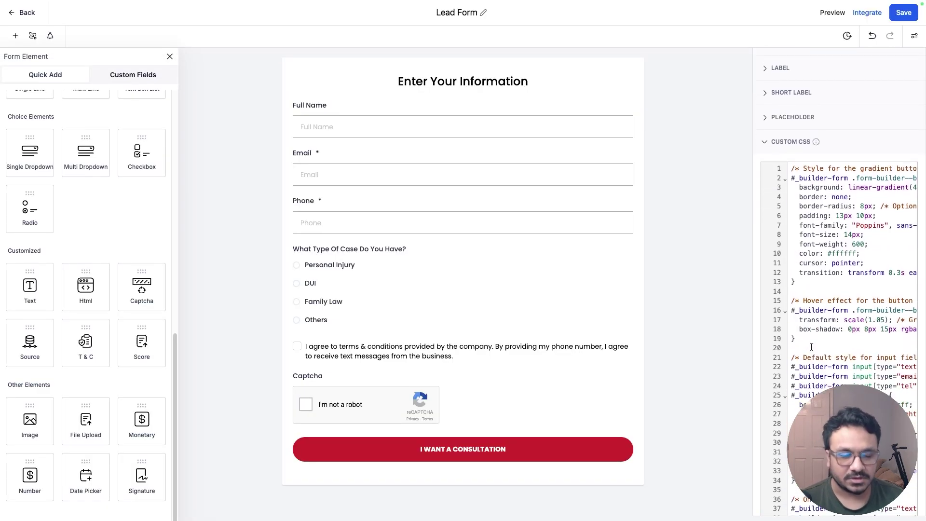
Remove the input-field rules from the custom CSS and save the form
click(812, 347)
key(ctrl+a)
key(ctrl+v)
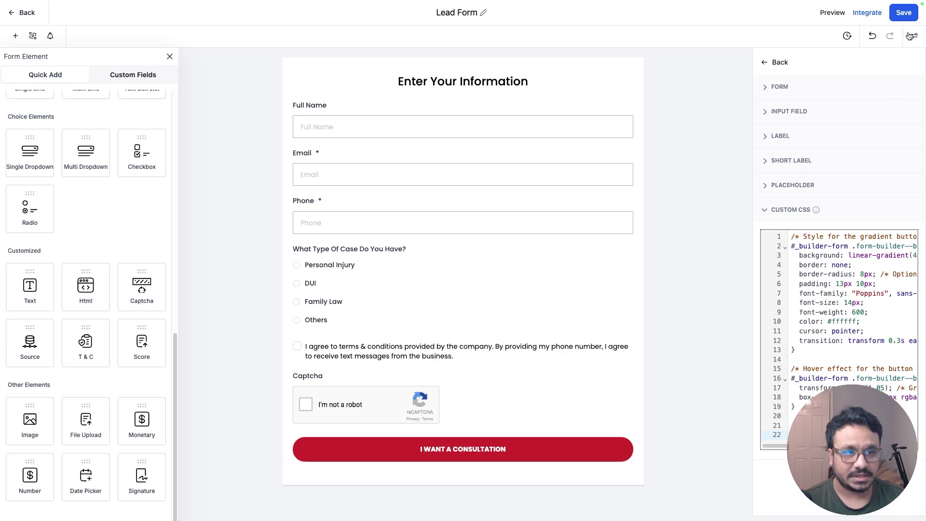
click(902, 13)
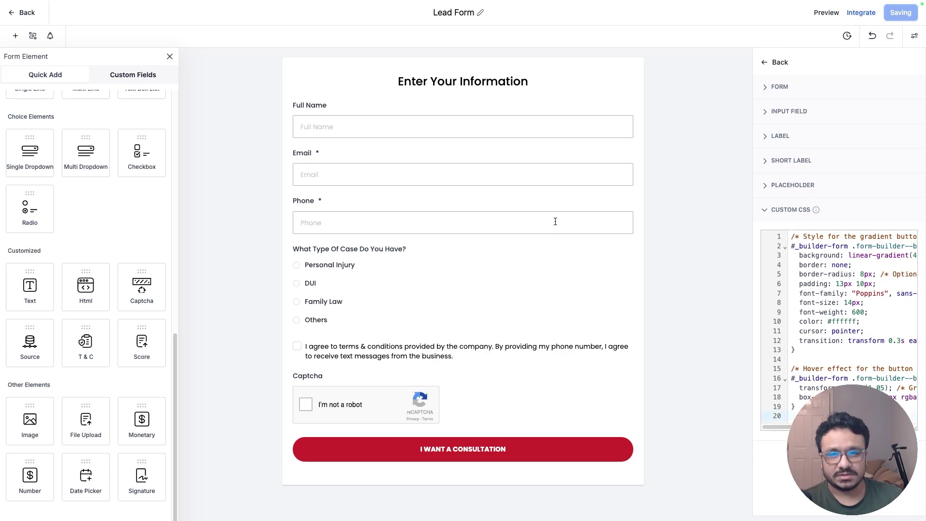
In the Input Field style settings, set the shadow blur to 4 and vertical offset to 4
click(767, 65)
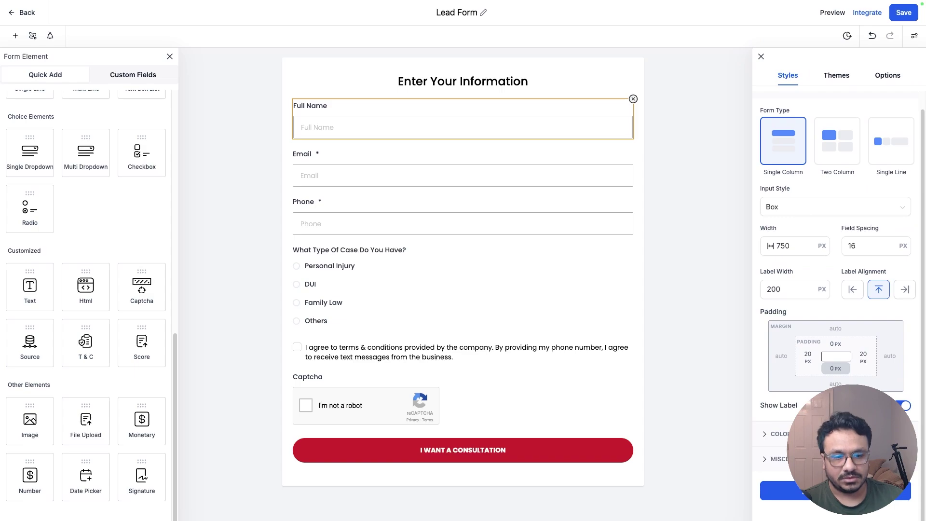
click(779, 434)
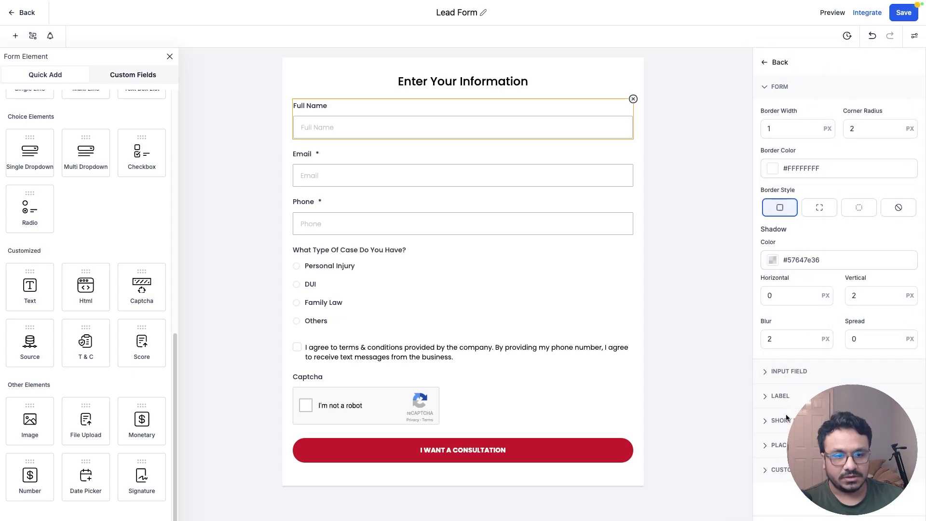
click(781, 374)
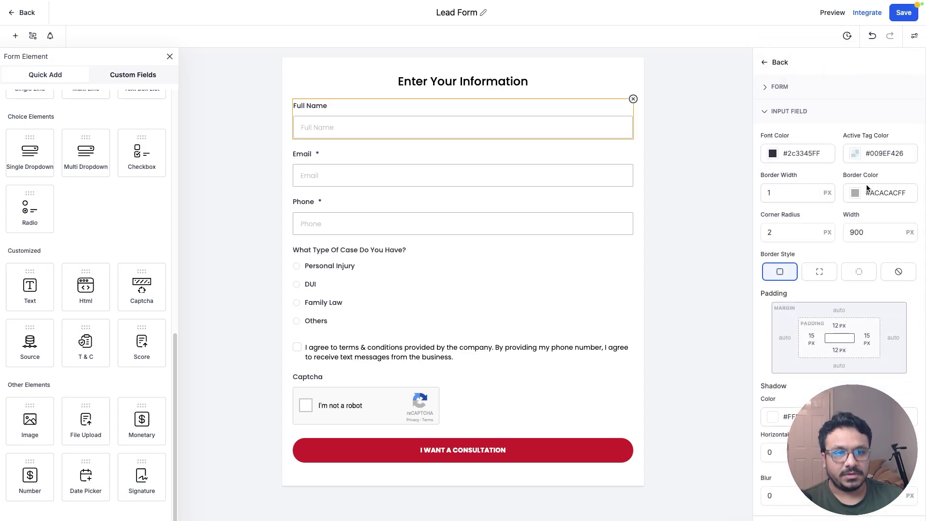
scroll(815, 337, down, 3)
click(791, 344)
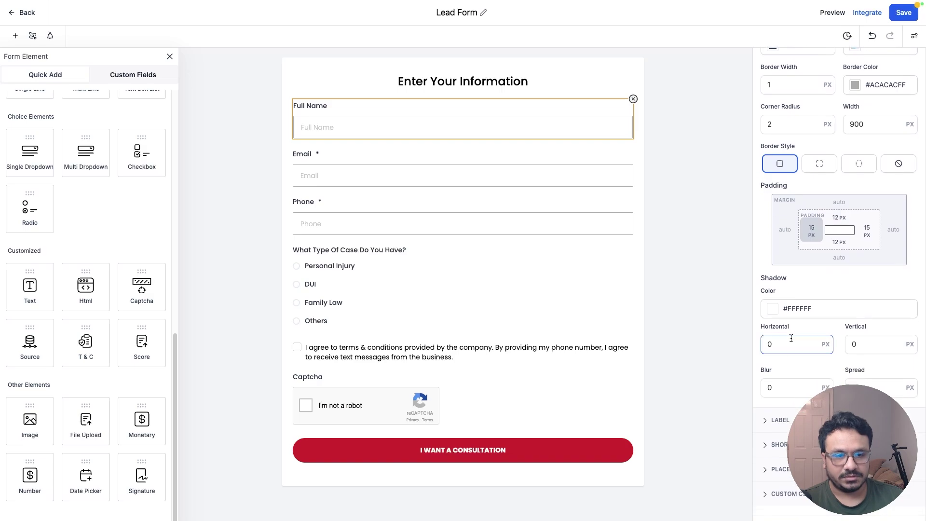
click(768, 387)
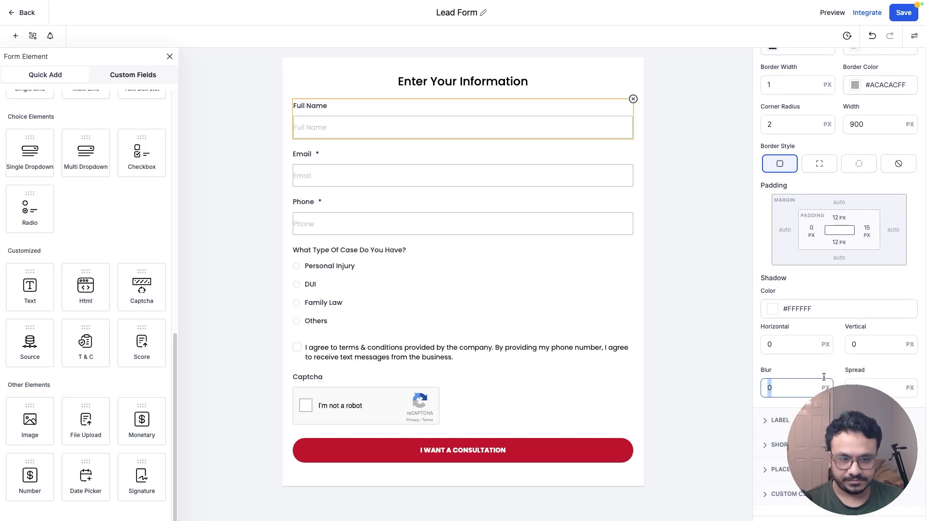
text(4)
click(867, 344)
text(4)
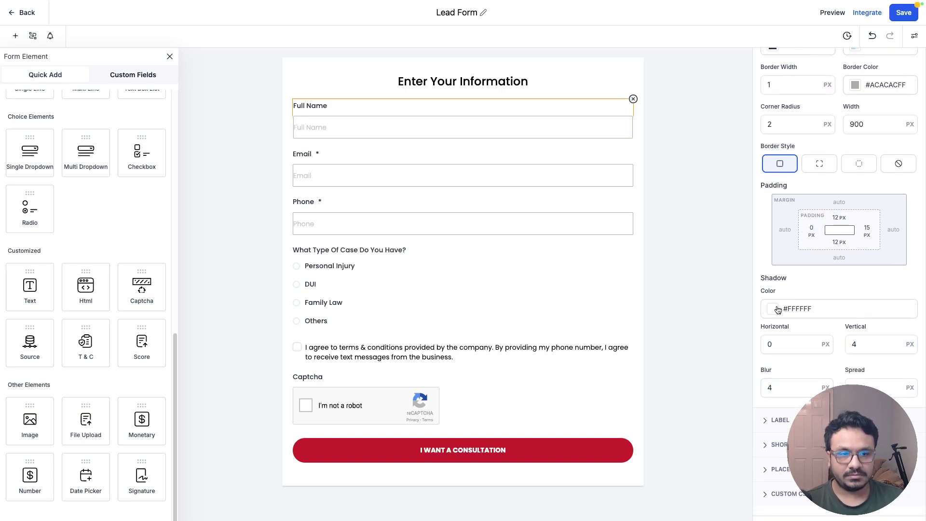
Give the shadow a light grey #F8F8F8C4 colour, restore left padding to 15 px, and save
click(777, 309)
click(714, 366)
click(834, 256)
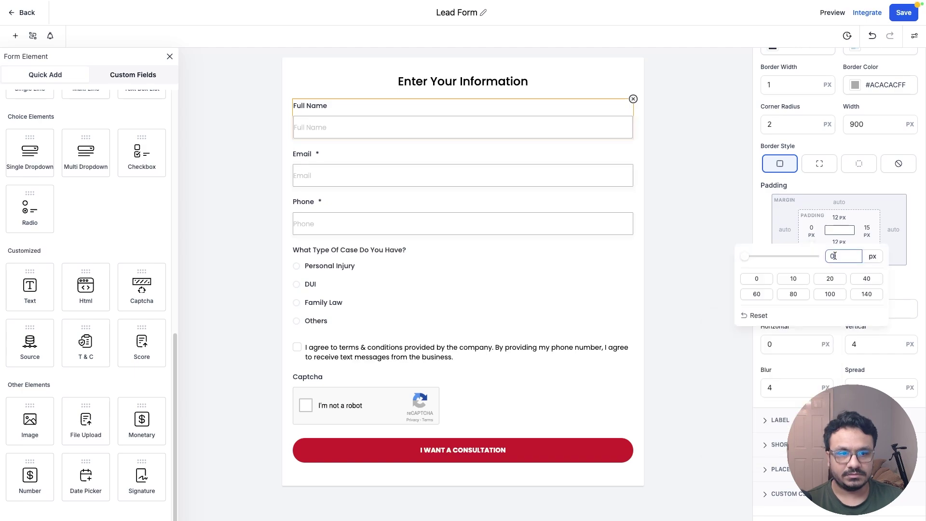
click(812, 190)
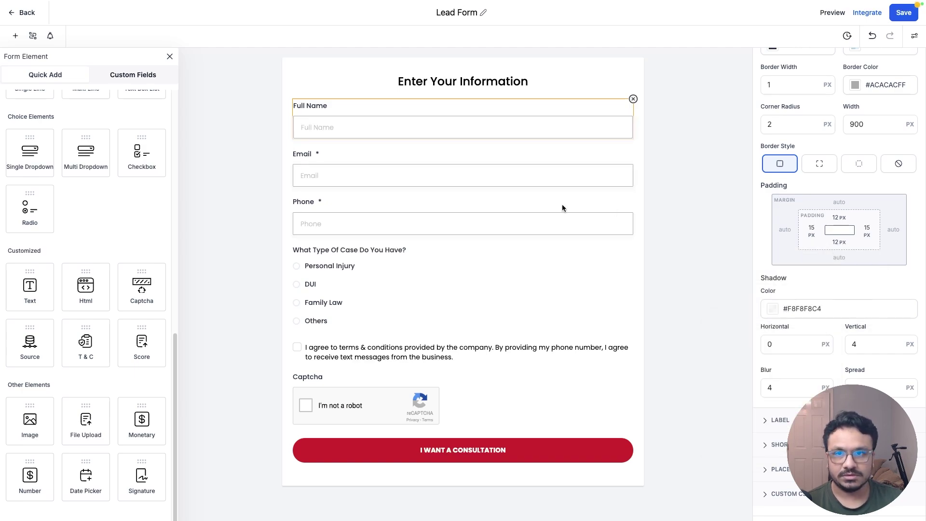
click(707, 237)
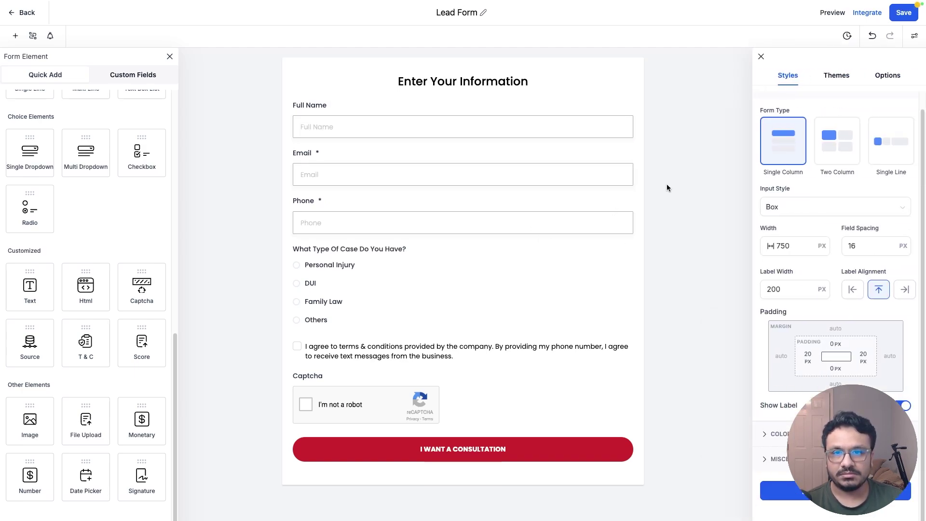
click(902, 13)
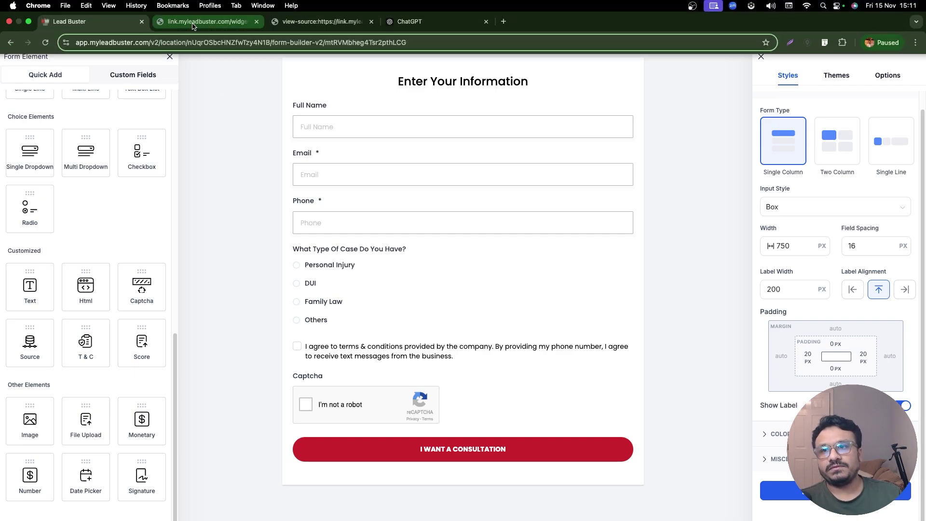
Check the shadowed inputs on the live form, then close the builder's form elements sidebar
click(165, 20)
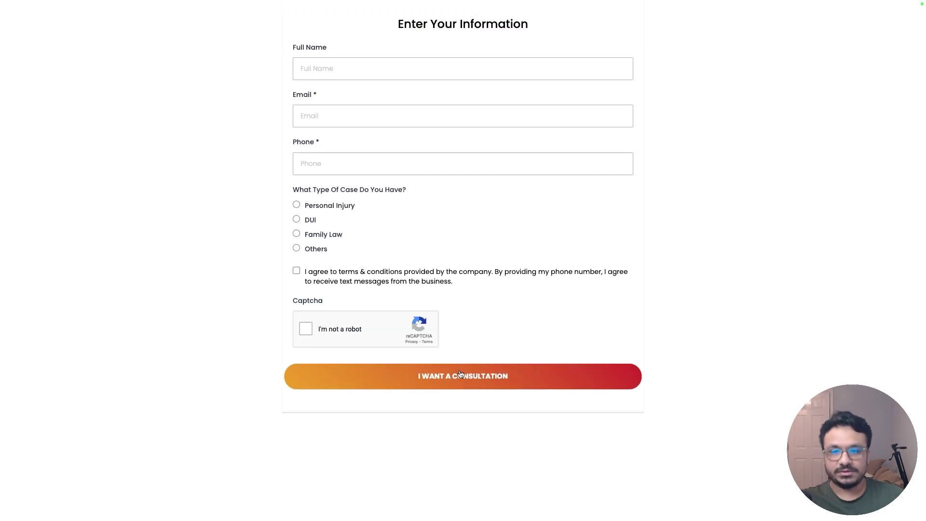
mouse_move(73, 3)
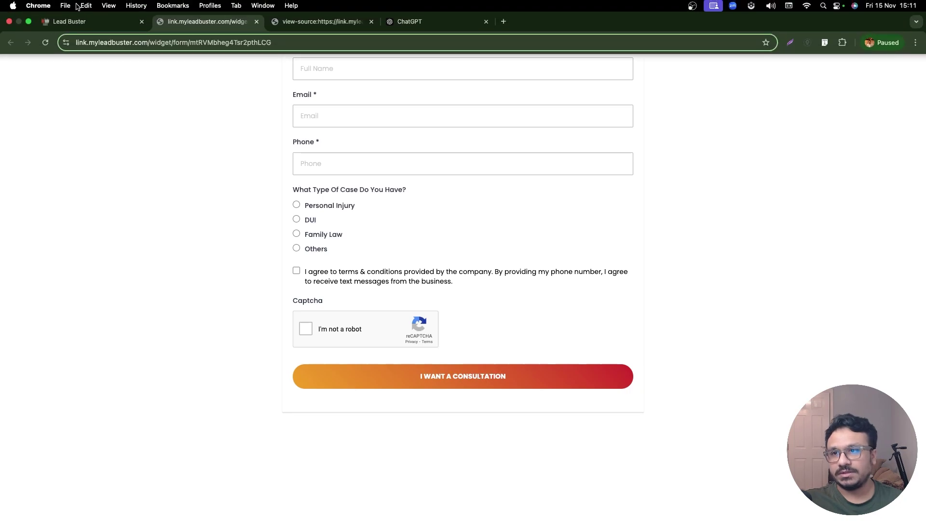
click(89, 24)
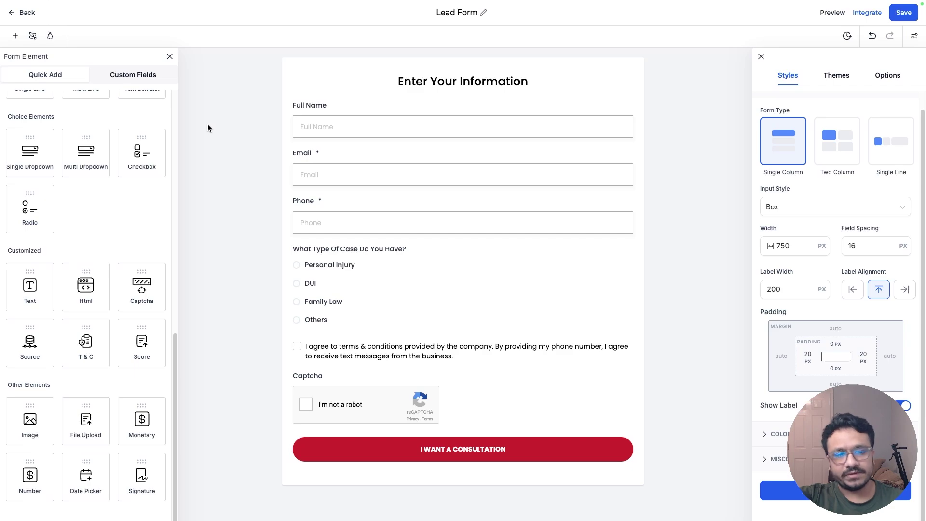
click(169, 56)
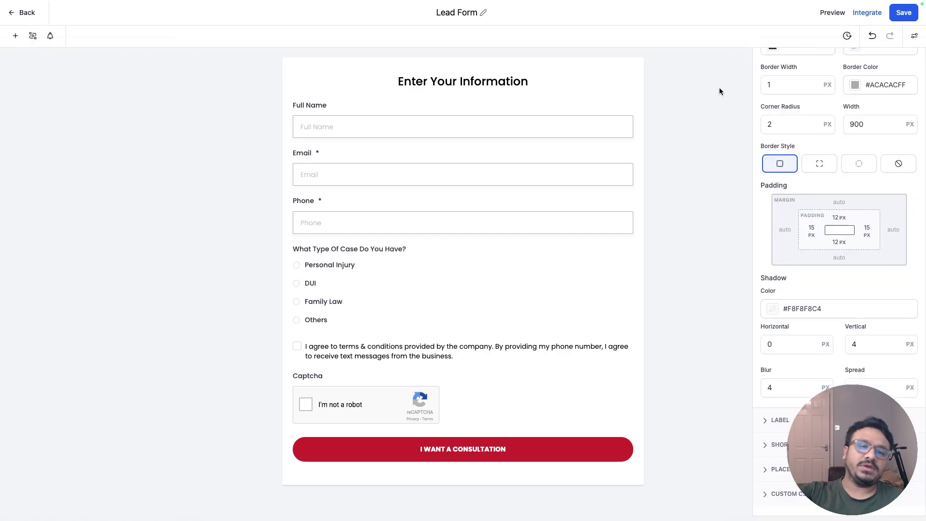
scroll(833, 163, up, 3)
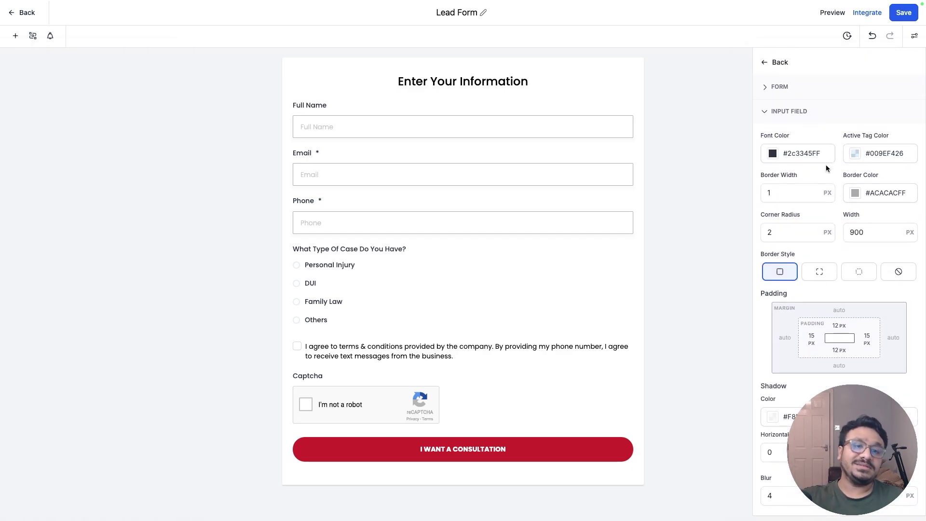